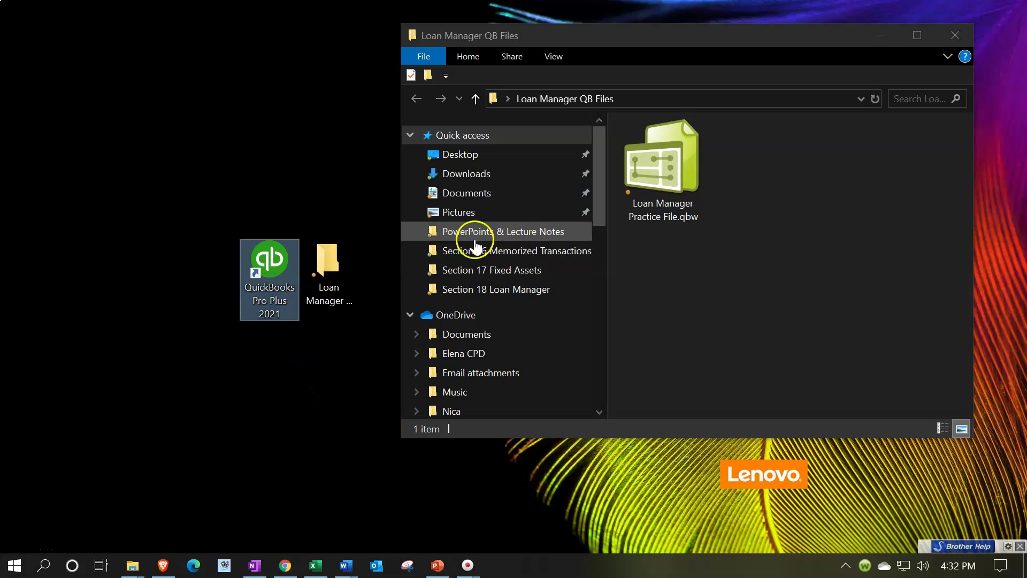
- Open Loan Manager Practice File.qbw in QuickBooks Desktop and display the open window list
{"action": "left_click", "coordinate": [651, 170]}
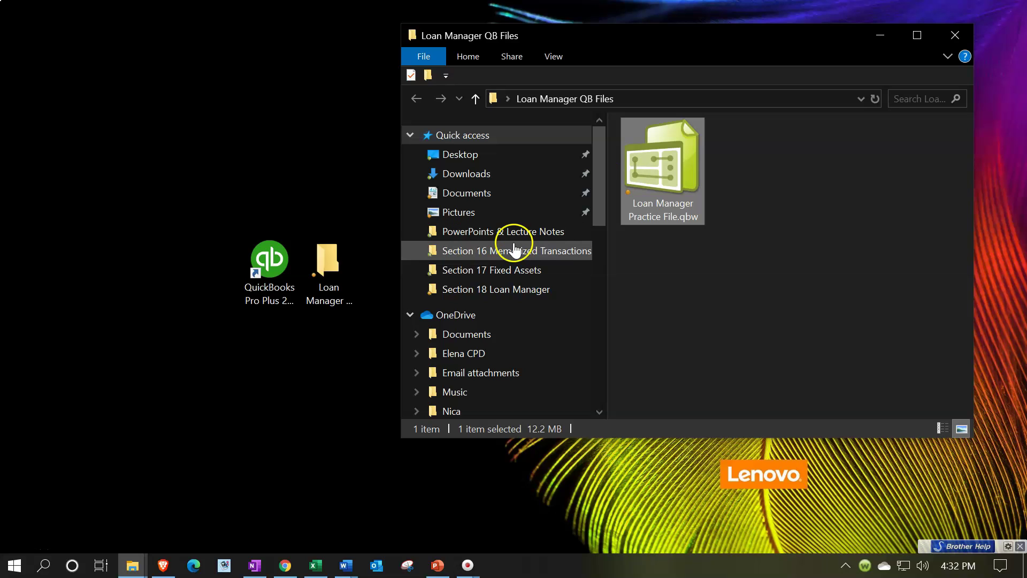
{"action": "double_click", "coordinate": [659, 181]}
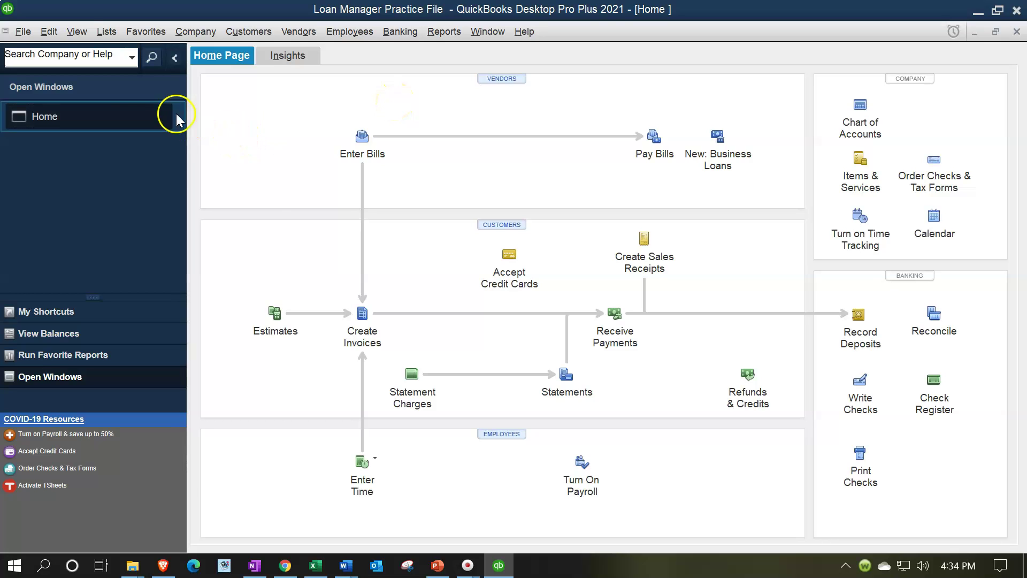
{"action": "left_click", "coordinate": [76, 32]}
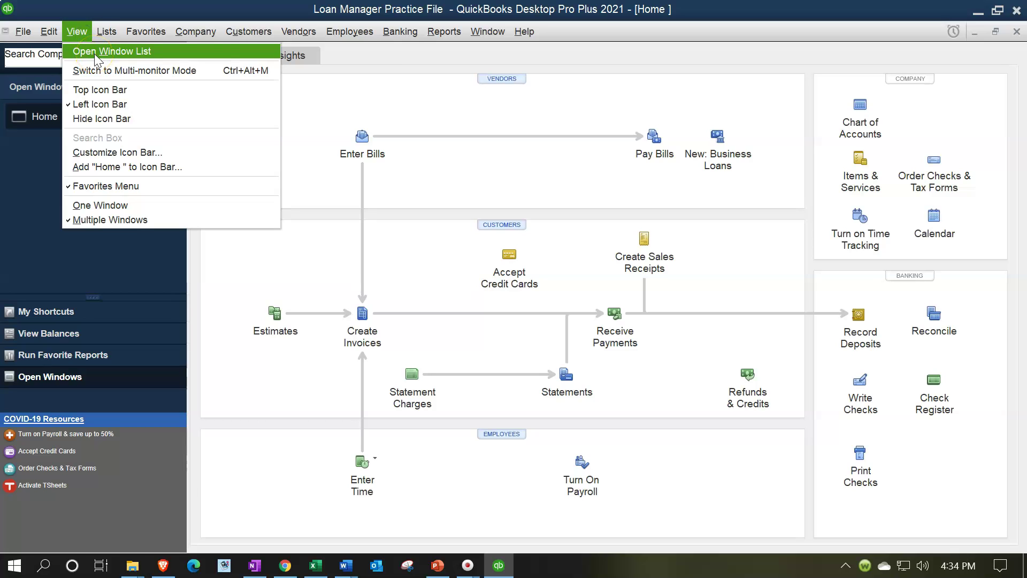
{"action": "left_click", "coordinate": [95, 51]}
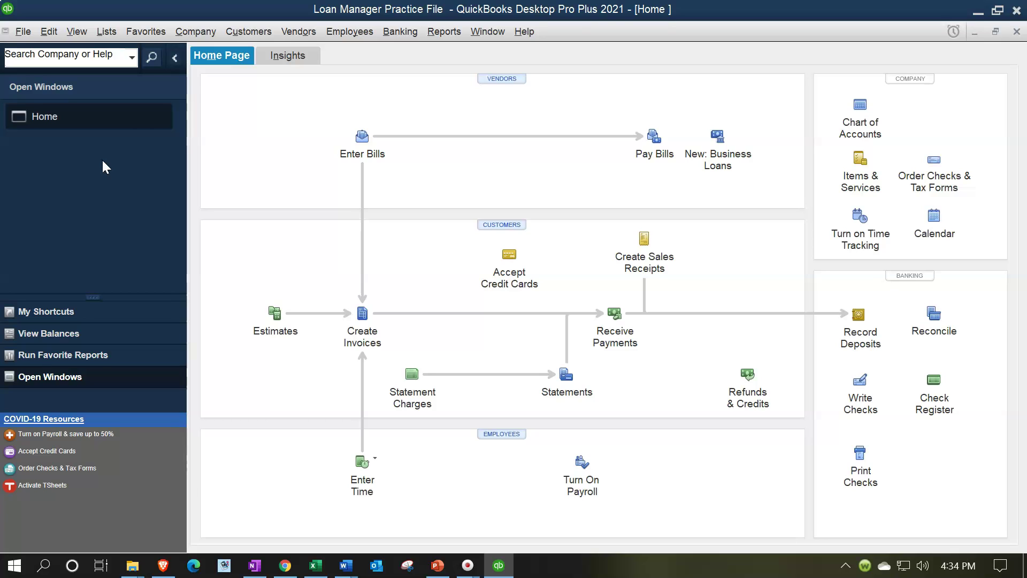
- Open the Loan Manager and the Balance Sheet Standard report
{"action": "left_click", "coordinate": [393, 37]}
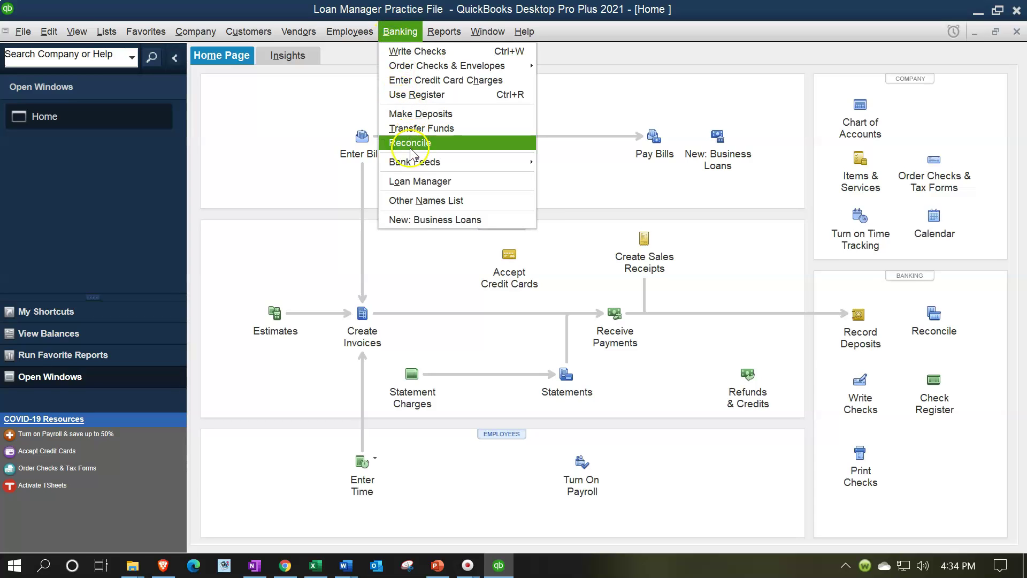
{"action": "left_click", "coordinate": [422, 184]}
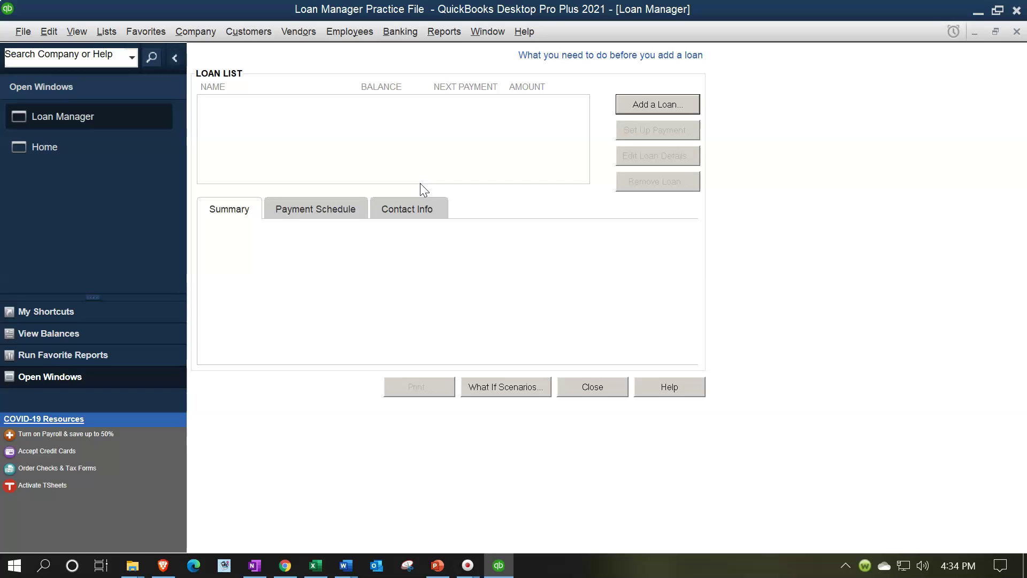
{"action": "left_click", "coordinate": [444, 32]}
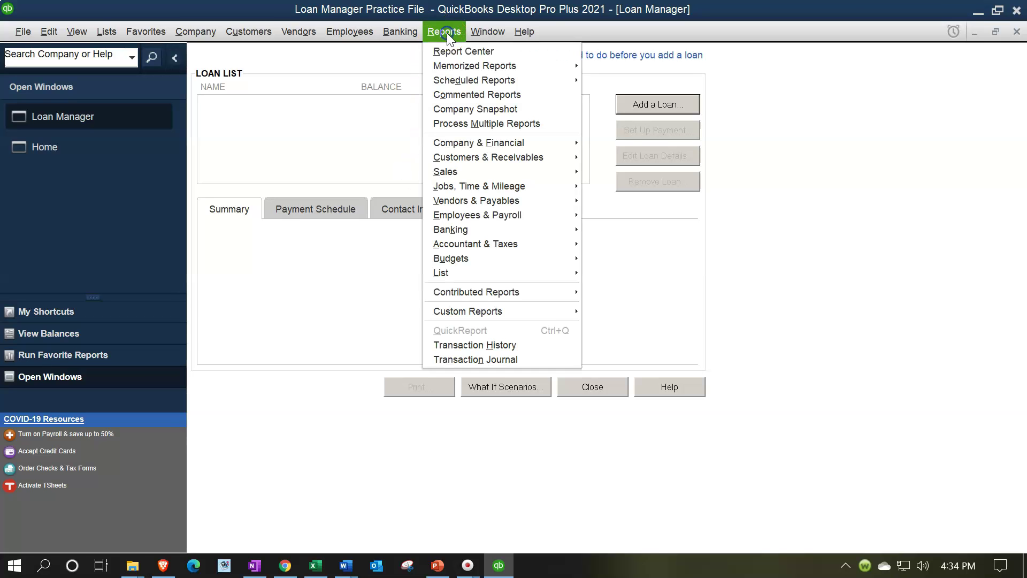
{"action": "mouse_move", "coordinate": [567, 144]}
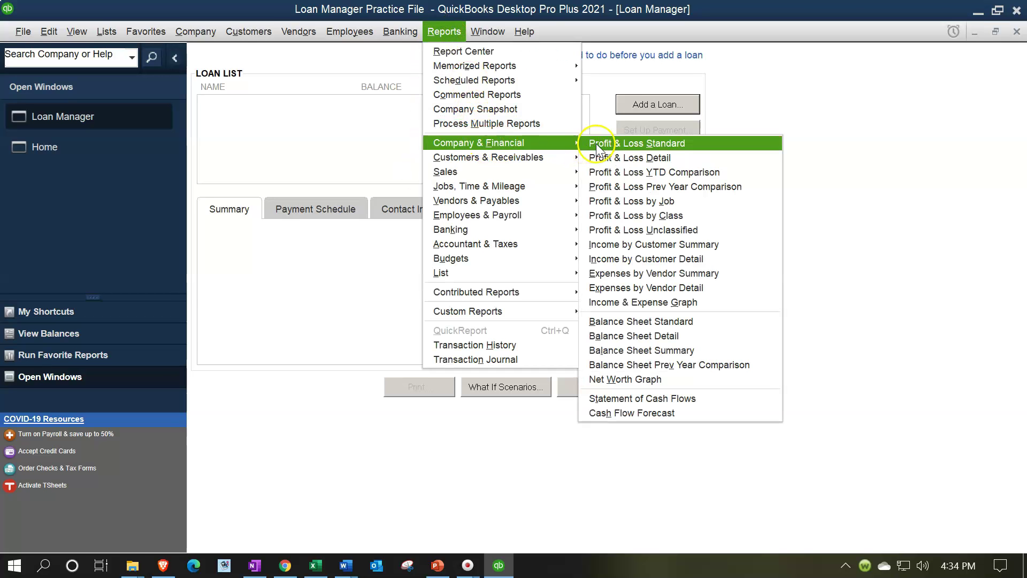
{"action": "left_click", "coordinate": [622, 321]}
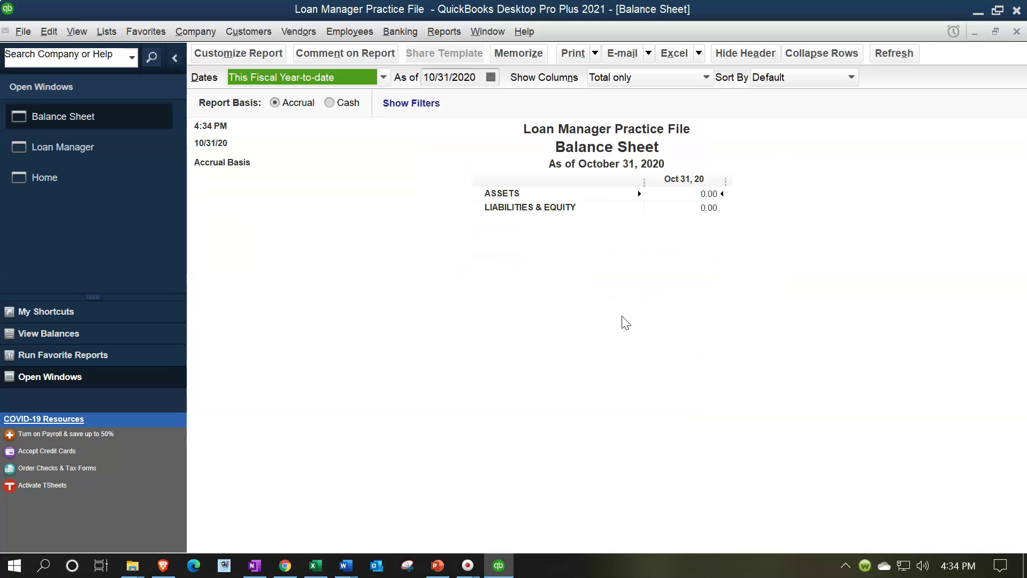
{"action": "key", "text": "Tab"}
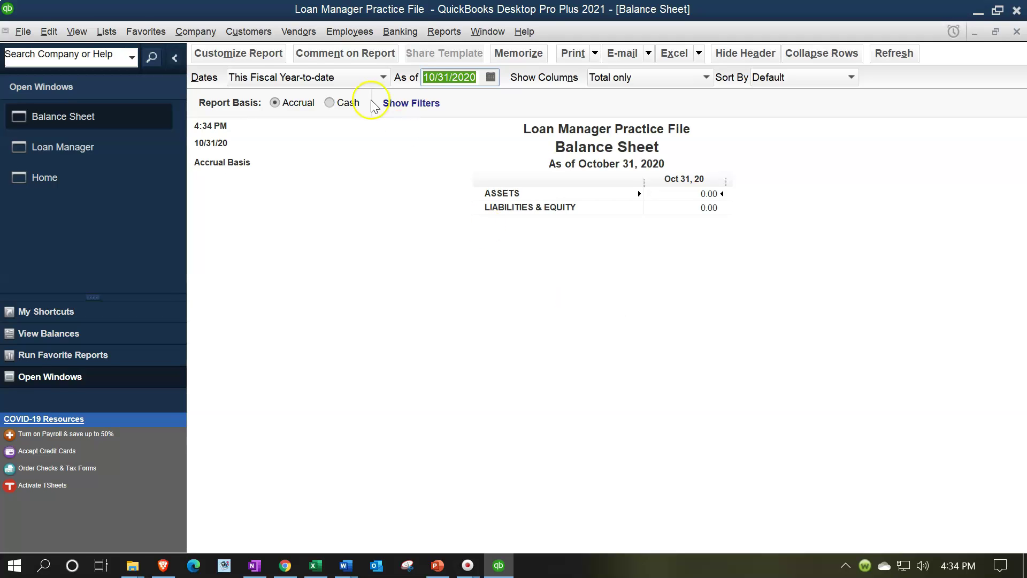
- Customize the Balance Sheet report's date range to run from 01/01/2021 to 12/31/2021
{"action": "left_click", "coordinate": [264, 53]}
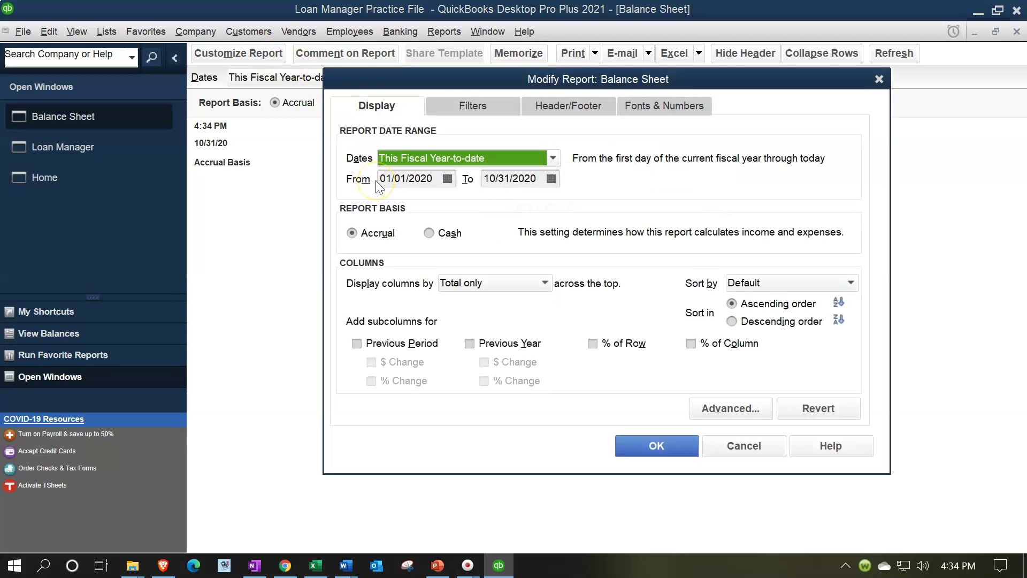
{"action": "left_click", "coordinate": [377, 182]}
{"action": "type", "text": "01/01/2021"}
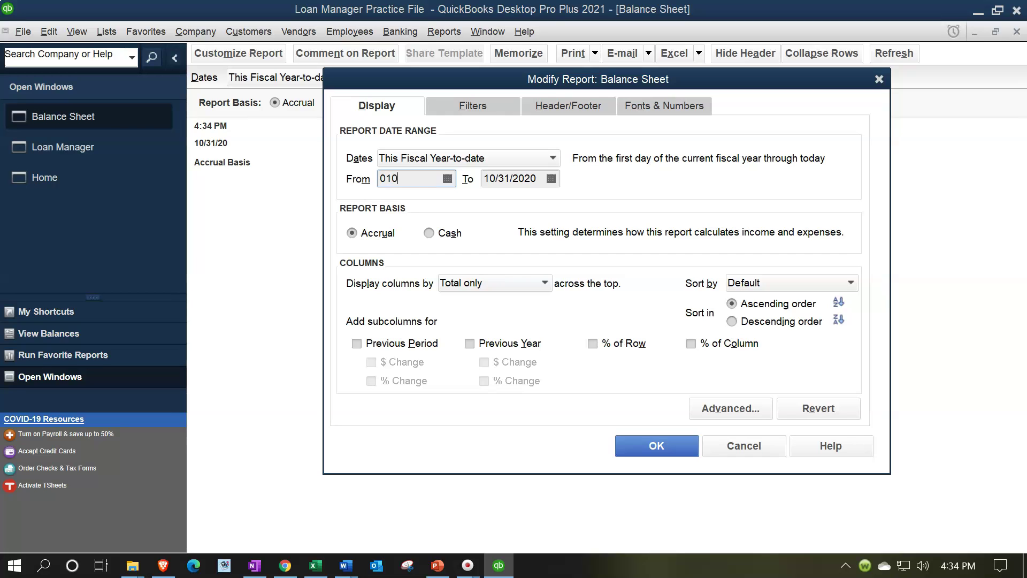
{"action": "key", "text": "Tab"}
{"action": "type", "text": "12/31/2021"}
{"action": "key", "text": "Tab"}
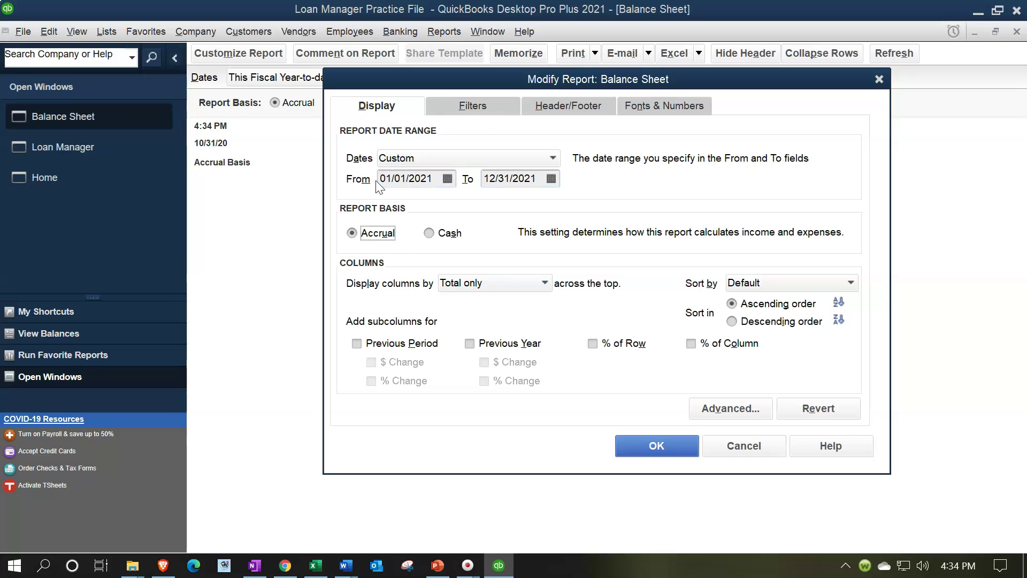
{"action": "left_click", "coordinate": [662, 447]}
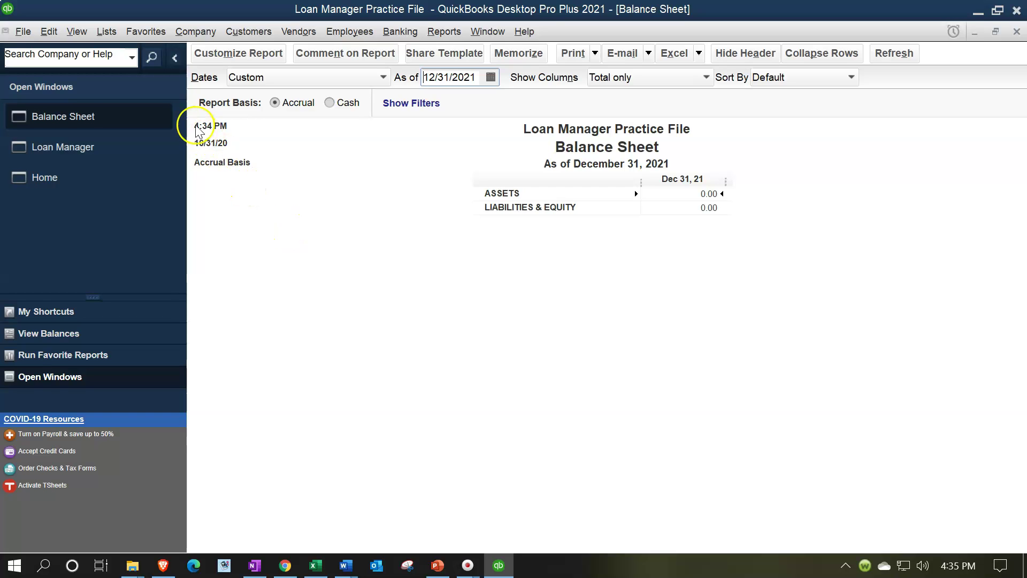
- Add a new Bank account named Checking to the chart of accounts, without setting up bank feeds
{"action": "left_click", "coordinate": [110, 32]}
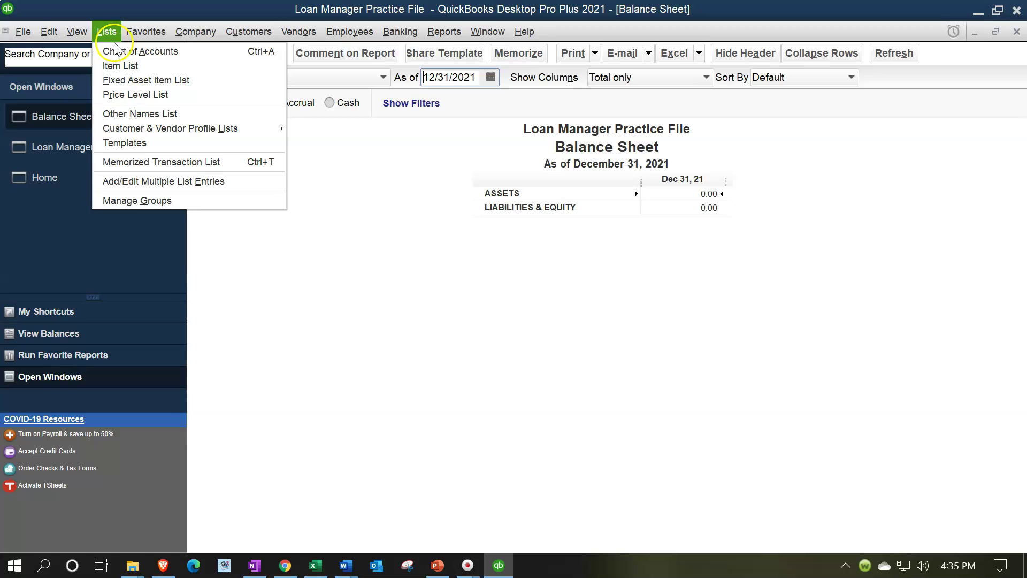
{"action": "left_click", "coordinate": [115, 51]}
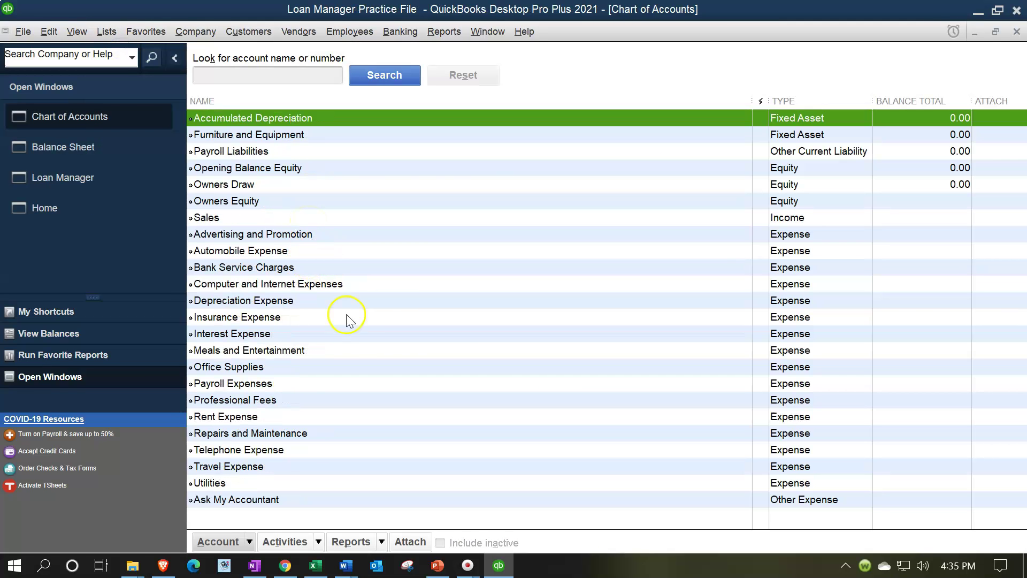
{"action": "left_click", "coordinate": [249, 542]}
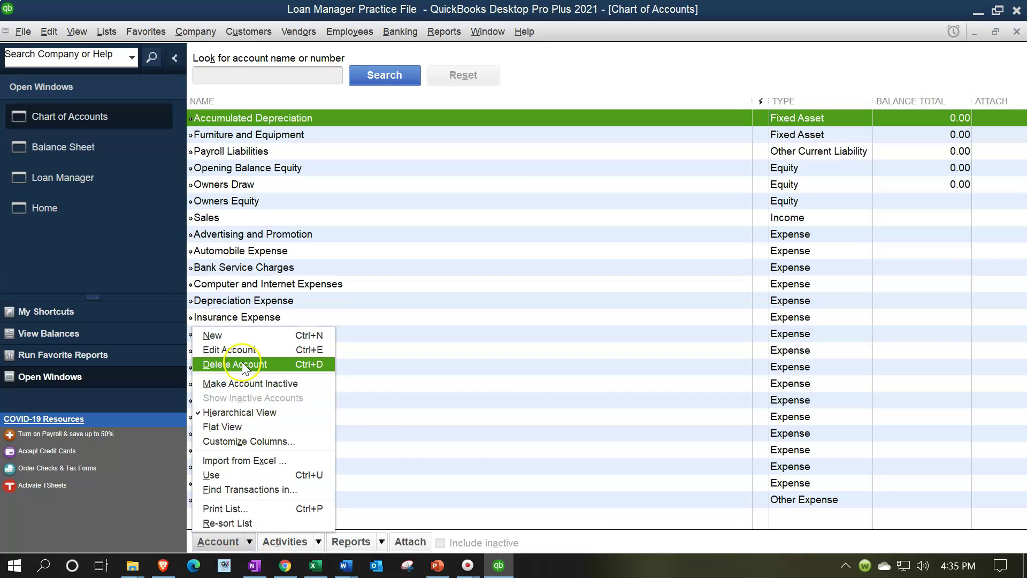
{"action": "left_click", "coordinate": [231, 335]}
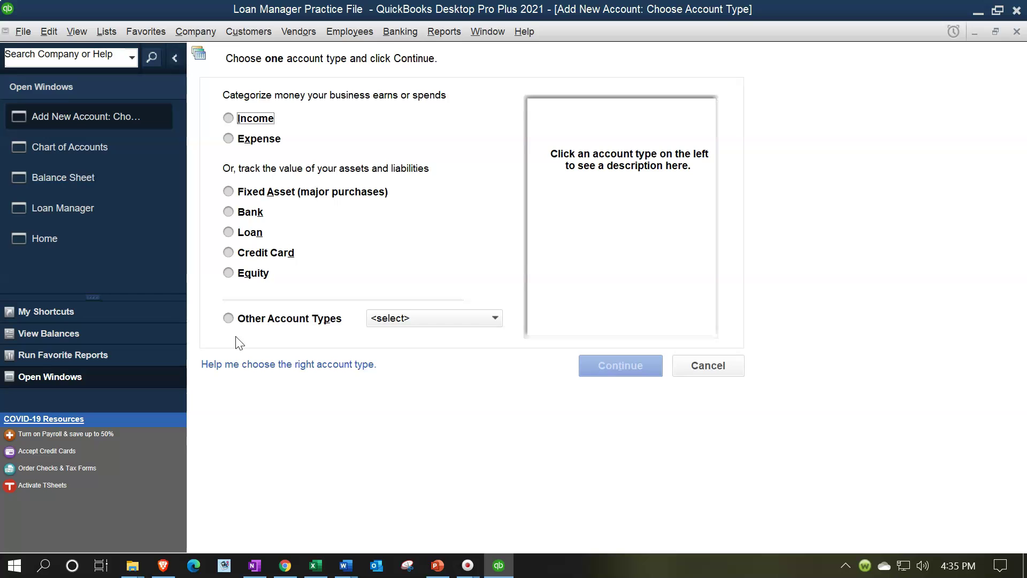
{"action": "left_click", "coordinate": [249, 212]}
{"action": "left_click", "coordinate": [617, 367]}
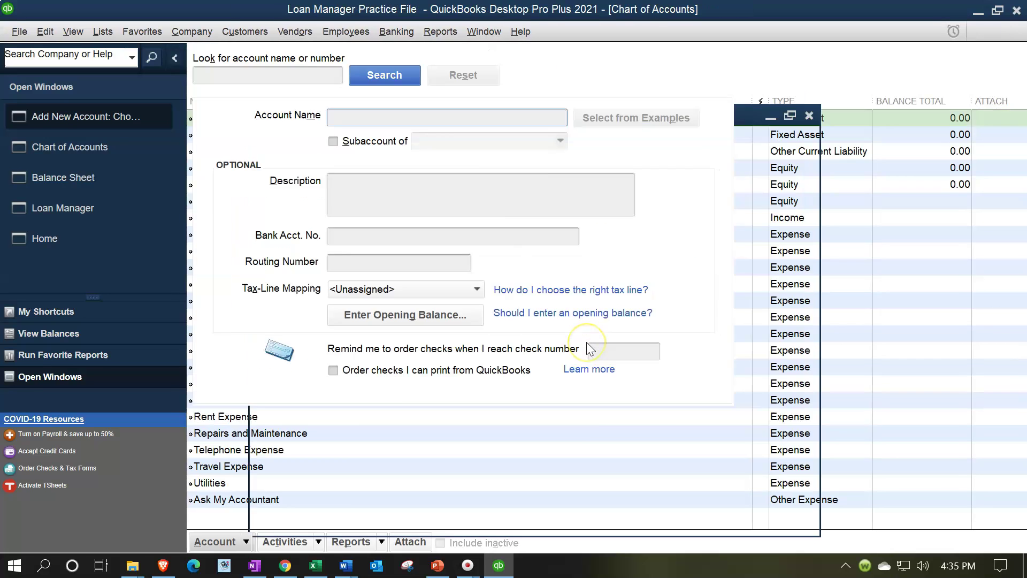
{"action": "type", "text": "Checking"}
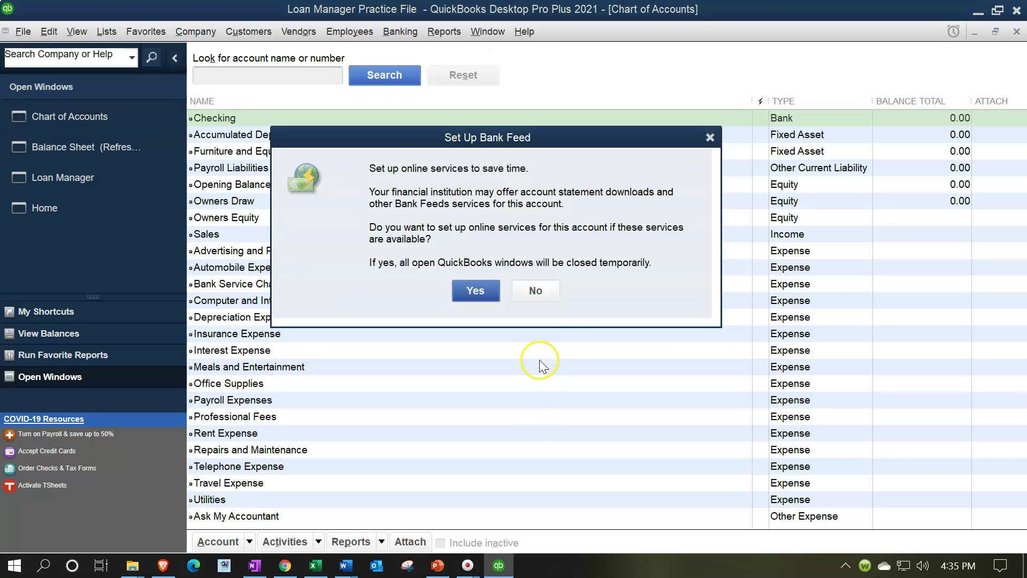
{"action": "left_click", "coordinate": [710, 137]}
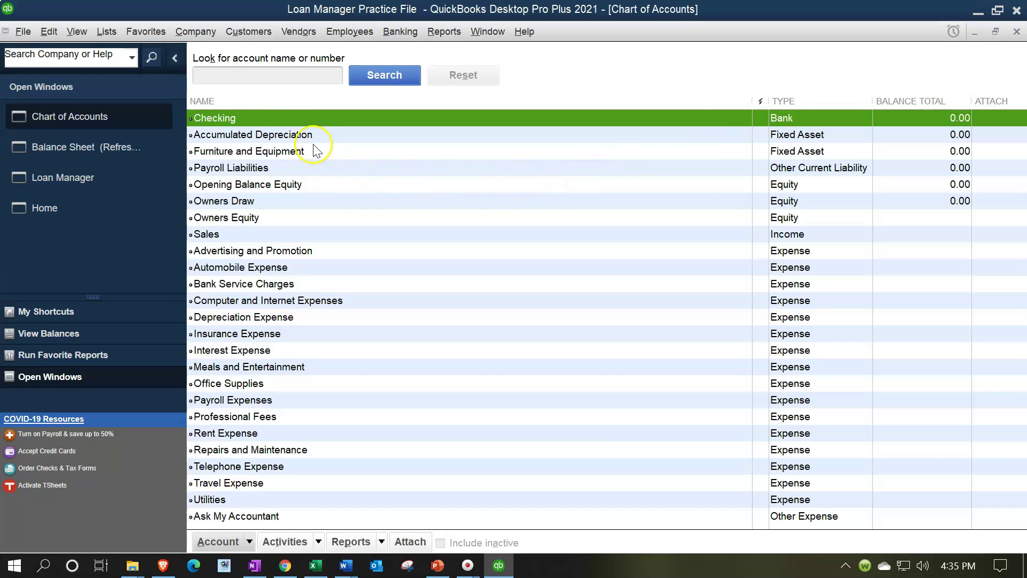
- Enter a deposit of 60,000 dated 01/01/2021 in the Checking account's register
{"action": "double_click", "coordinate": [275, 118]}
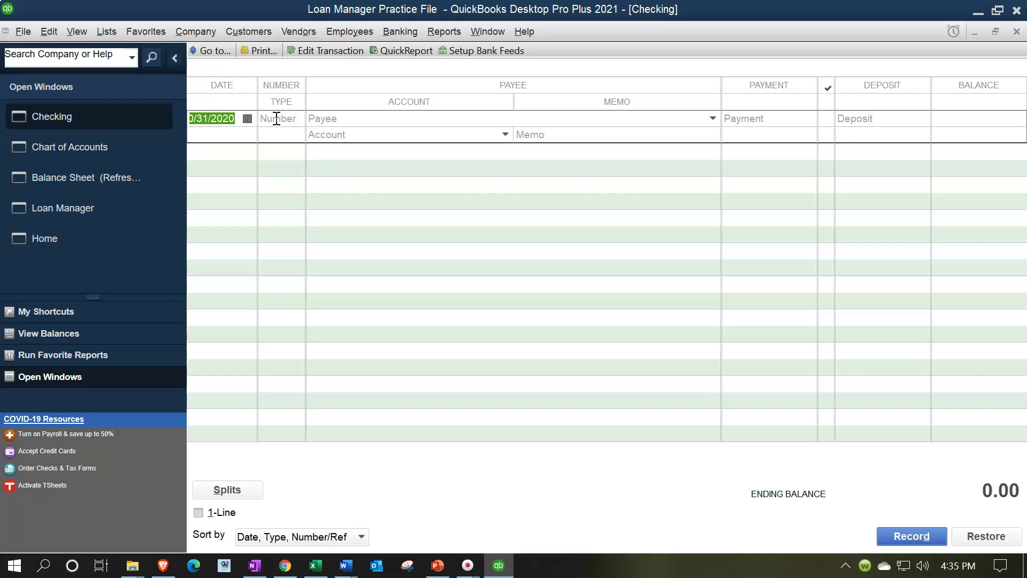
{"action": "type", "text": "010121"}
{"action": "left_click", "coordinate": [276, 118]}
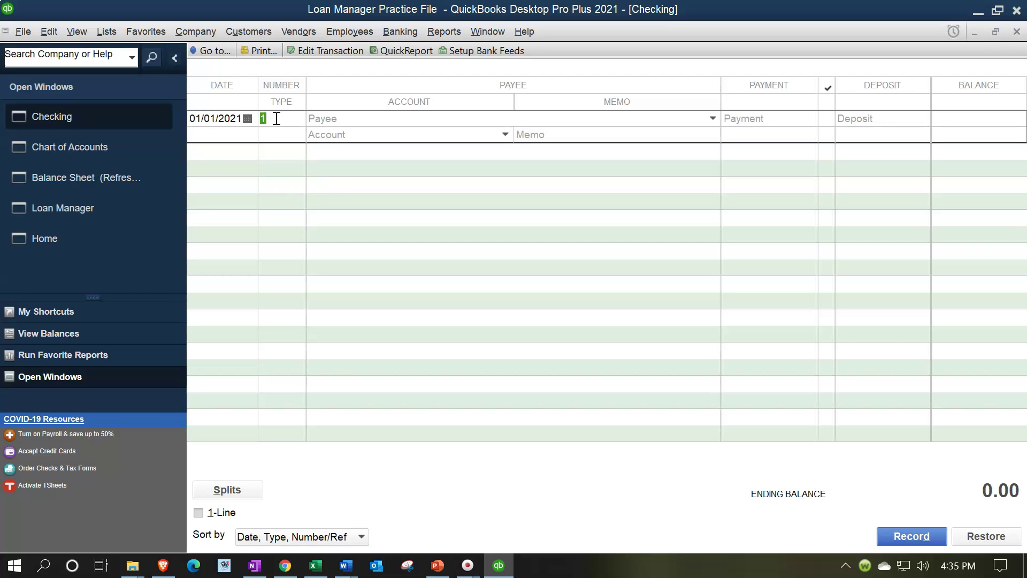
{"action": "key", "text": "Tab"}
{"action": "key", "text": "Tab"}
{"action": "key", "text": "Tab"}
{"action": "type", "text": "60000"}
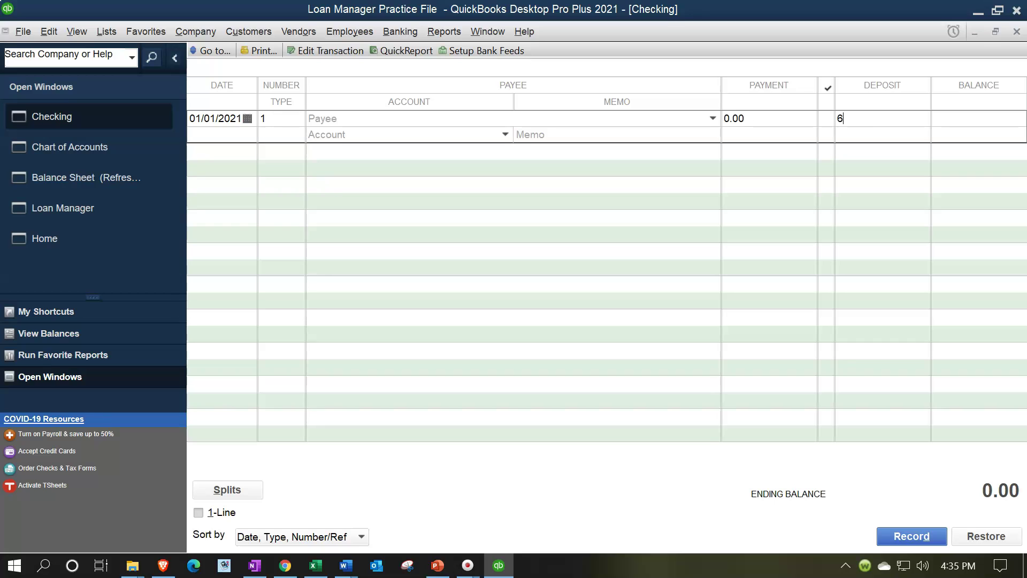
{"action": "key", "text": "Tab"}
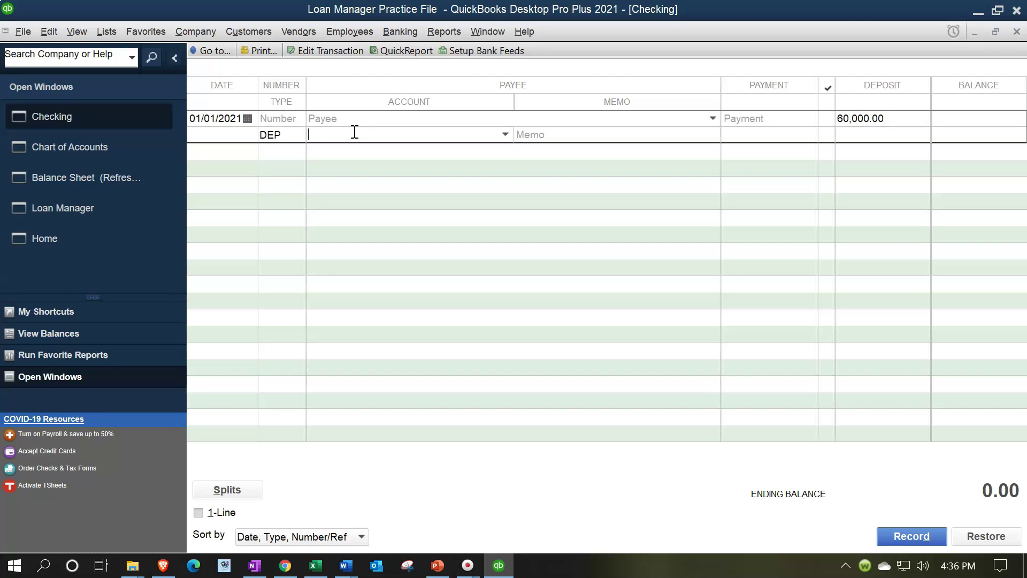
- Start a new account for the deposit's account field and set its type to Other Current Liability
{"action": "left_click", "coordinate": [504, 135]}
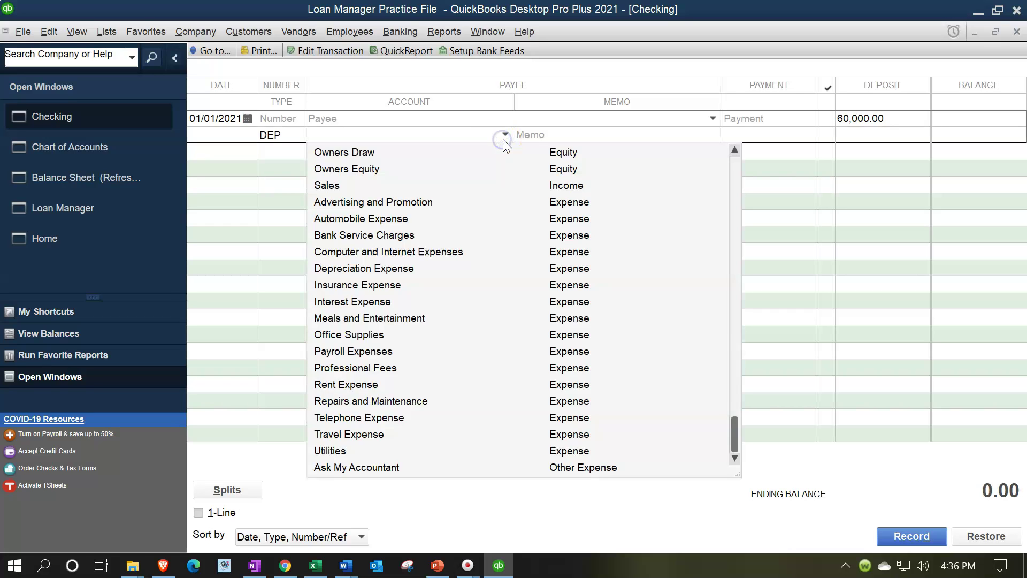
{"action": "scroll", "coordinate": [532, 280], "scroll_direction": "up", "scroll_amount": 2}
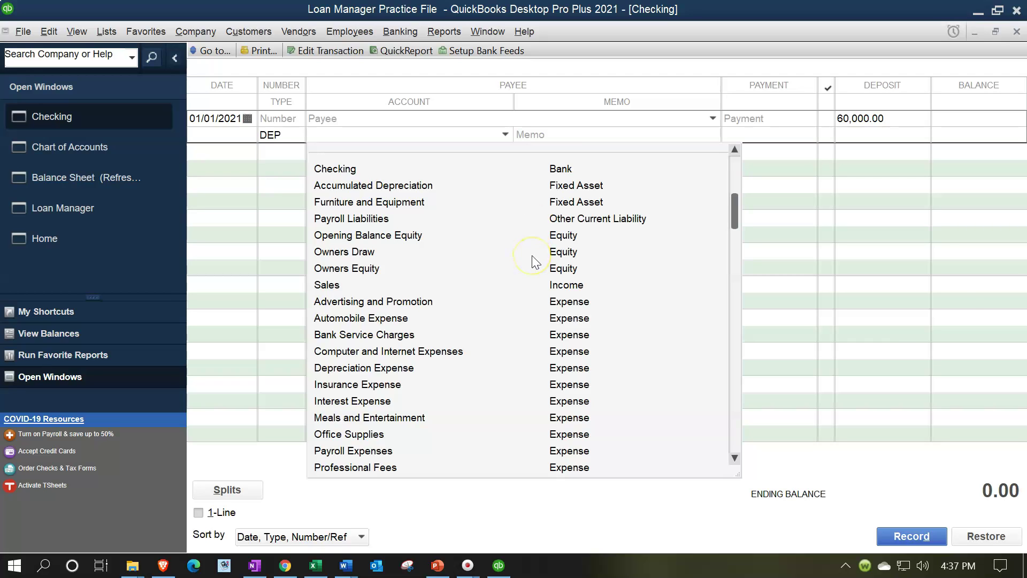
{"action": "scroll", "coordinate": [501, 278], "scroll_direction": "down", "scroll_amount": 3}
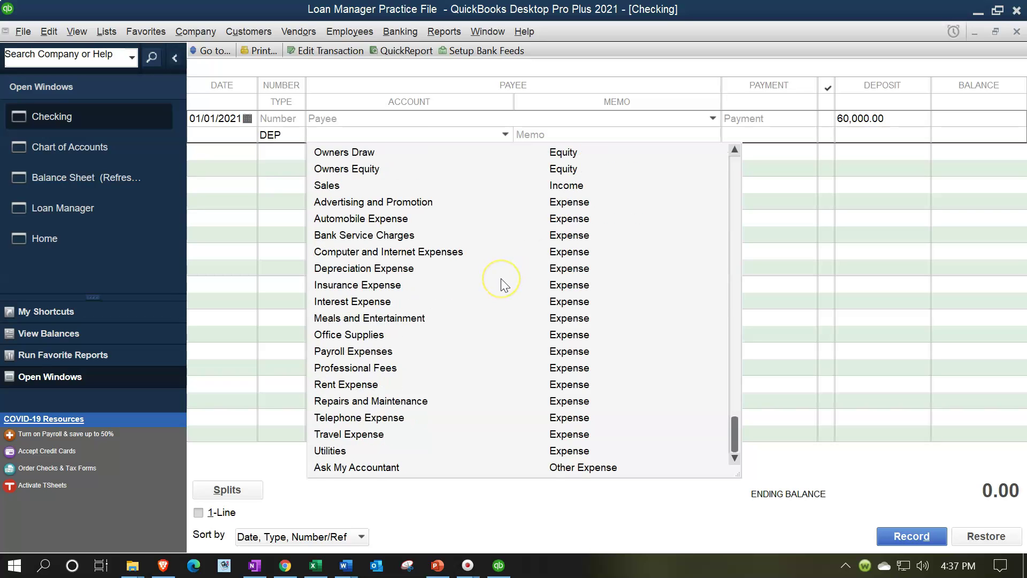
{"action": "scroll", "coordinate": [501, 278], "scroll_direction": "up", "scroll_amount": 3}
{"action": "left_click", "coordinate": [355, 152]}
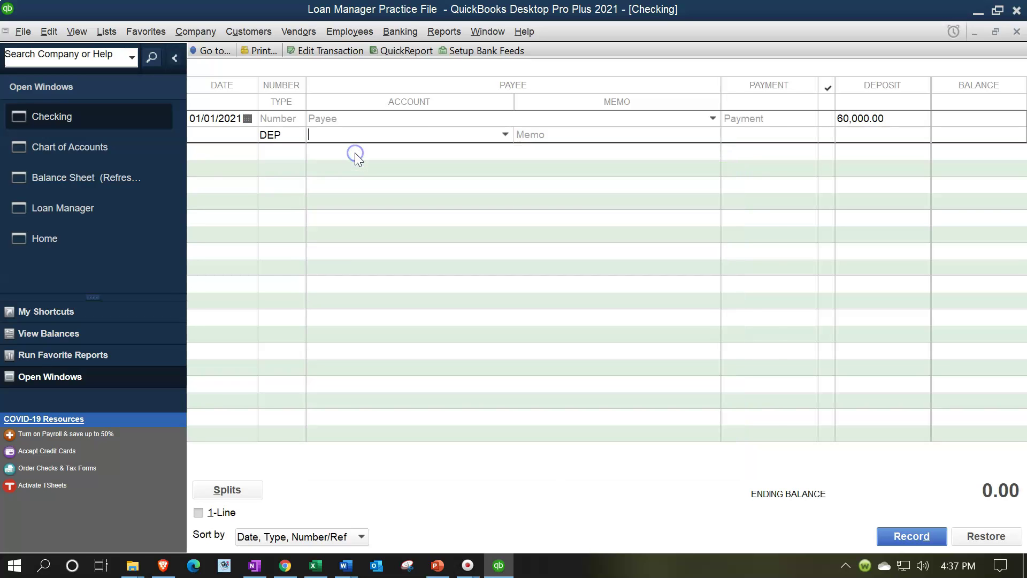
{"action": "left_click", "coordinate": [475, 100]}
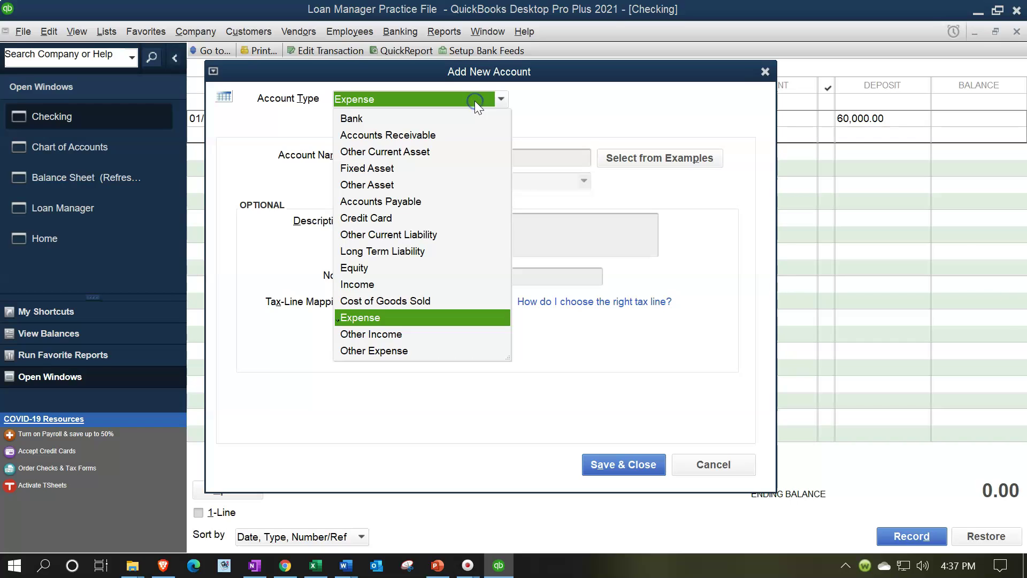
{"action": "left_click", "coordinate": [388, 234]}
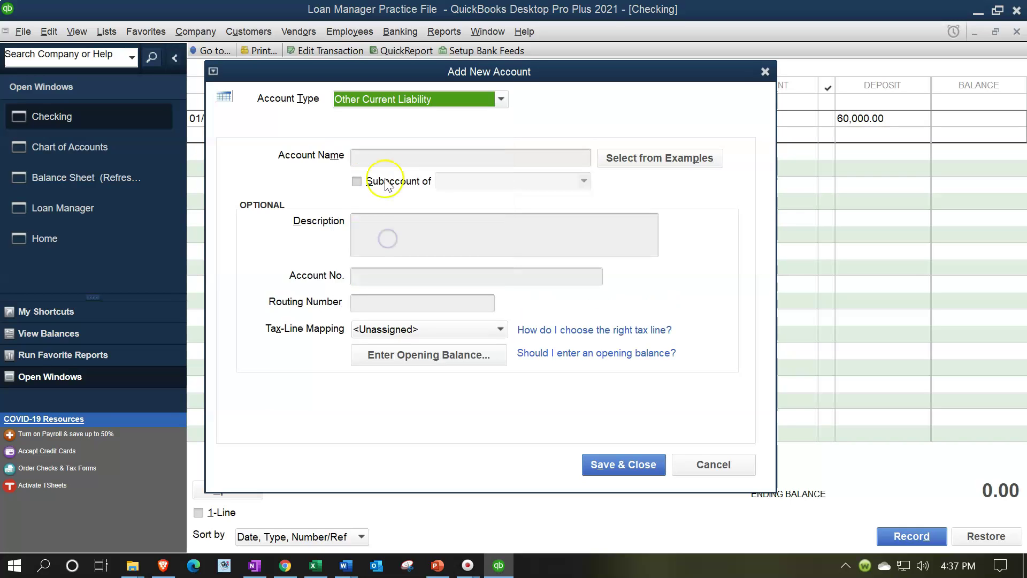
- Name the new liability account Loan 2547
{"action": "left_click", "coordinate": [380, 163]}
{"action": "type", "text": "Loan Payab"}
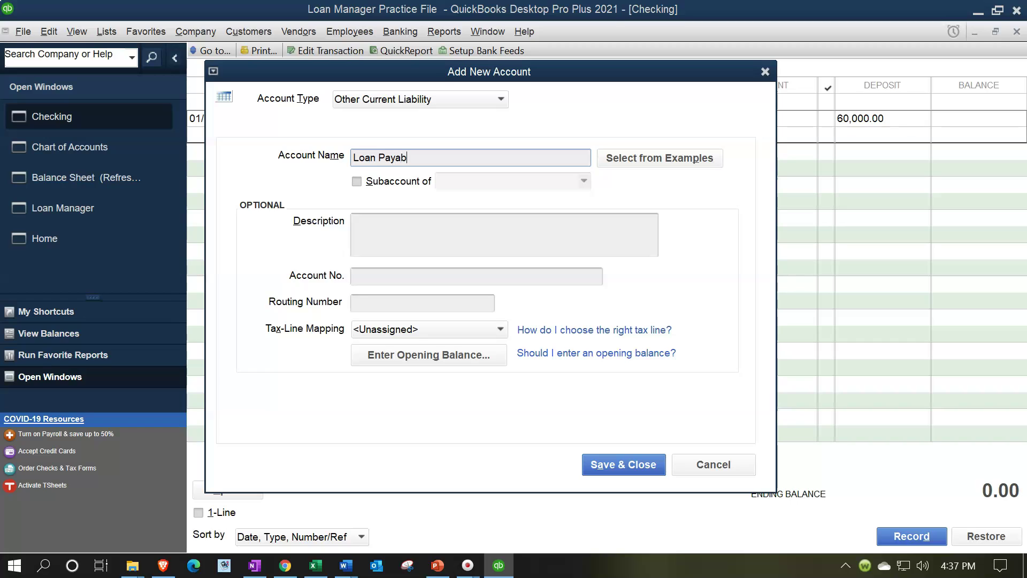
{"action": "key", "text": "BackSpace"}
{"action": "key", "text": "BackSpace"}
{"action": "key", "text": "BackSpace"}
{"action": "key", "text": "BackSpace"}
{"action": "key", "text": "BackSpace"}
{"action": "type", "text": "2547"}
{"action": "key", "text": "Tab"}
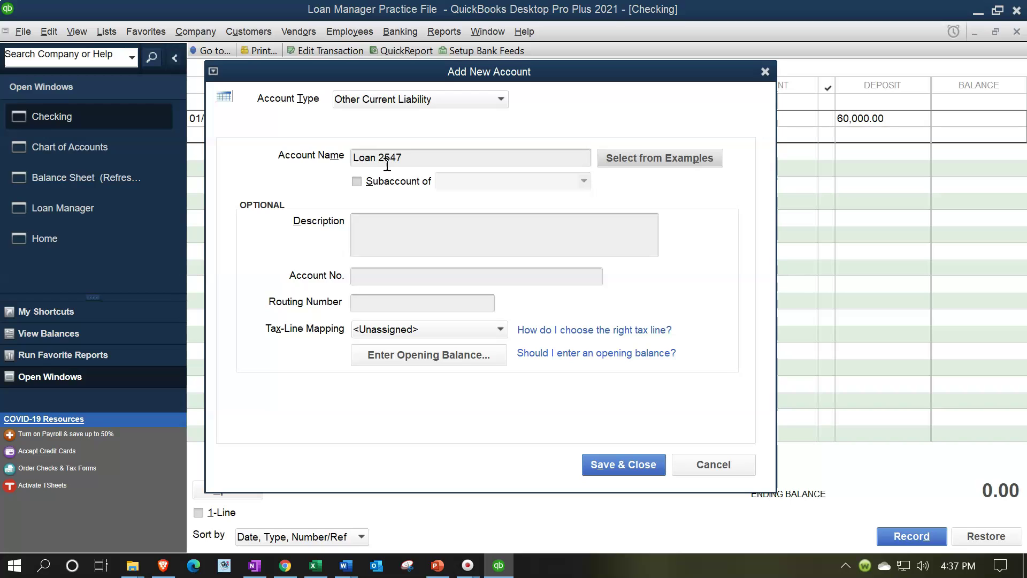
- Make Loan 2547 a subaccount of a new Other Current Liability parent account named Loan Payable
{"action": "left_click", "coordinate": [357, 181]}
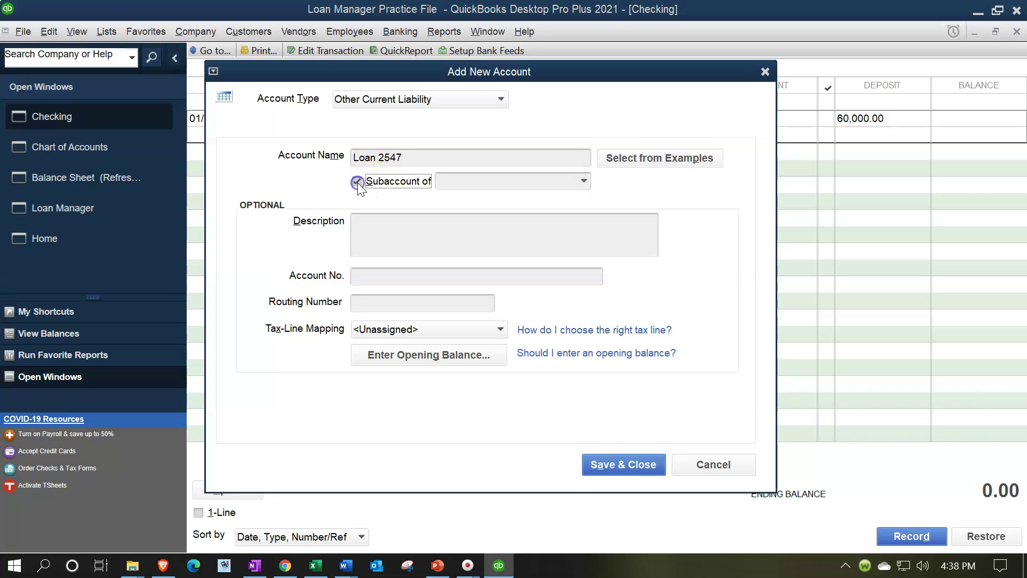
{"action": "left_click", "coordinate": [583, 181]}
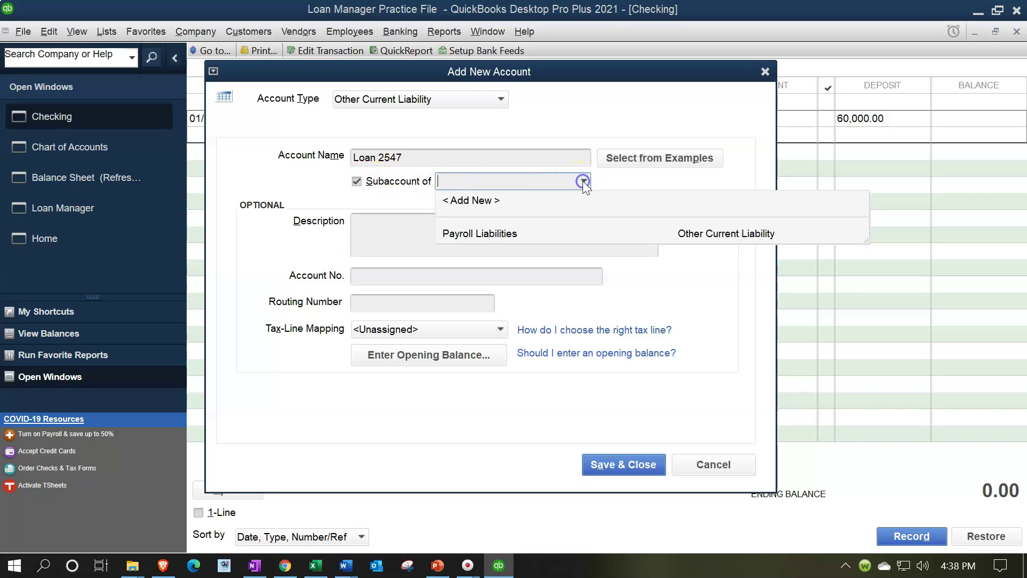
{"action": "left_click", "coordinate": [473, 202]}
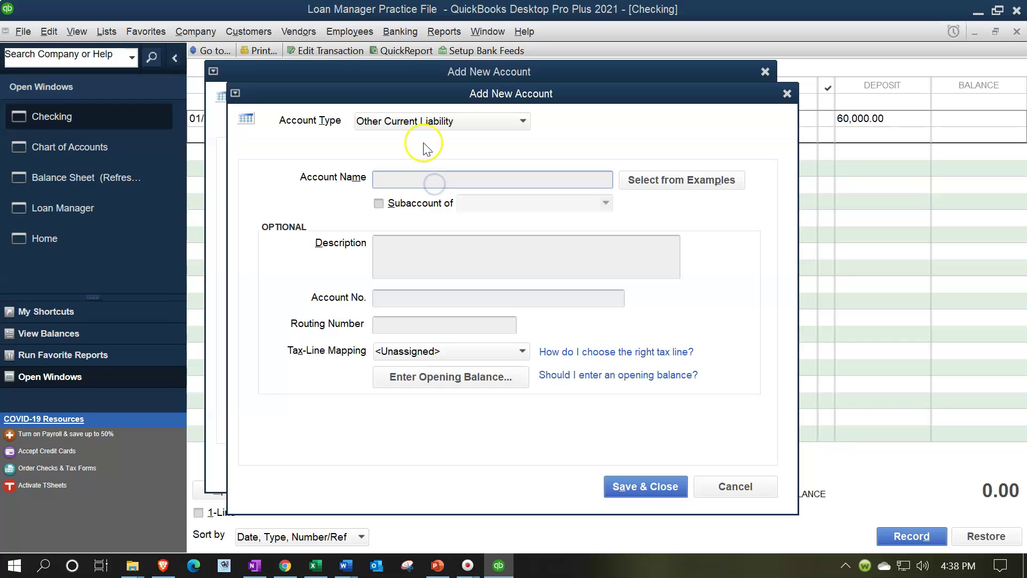
{"action": "type", "text": "Loan Payable"}
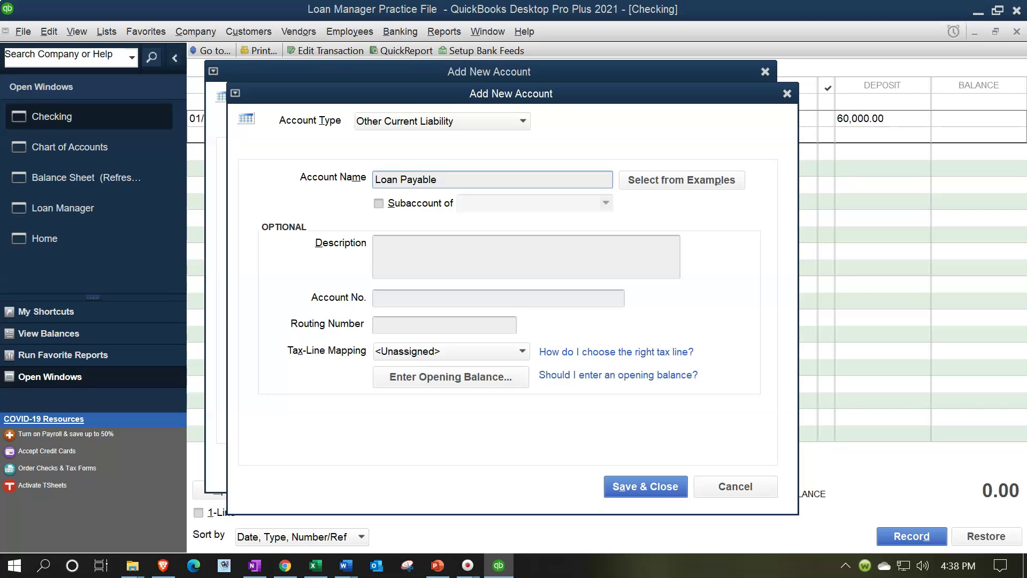
{"action": "left_click", "coordinate": [618, 487]}
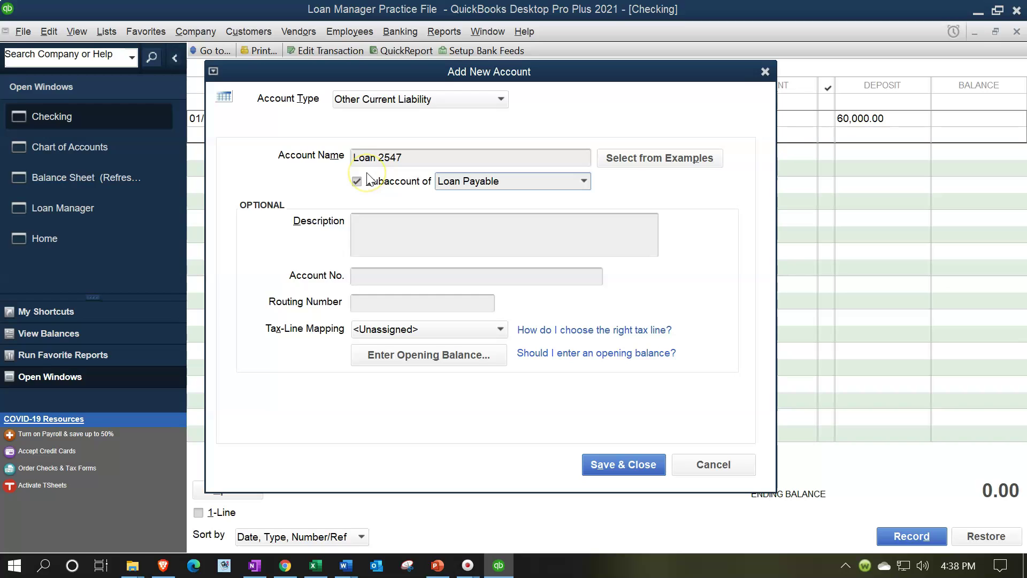
- Save the Loan 2547 account and record the 60,000 deposit in the Checking register, accepting its future date
{"action": "left_click", "coordinate": [614, 464]}
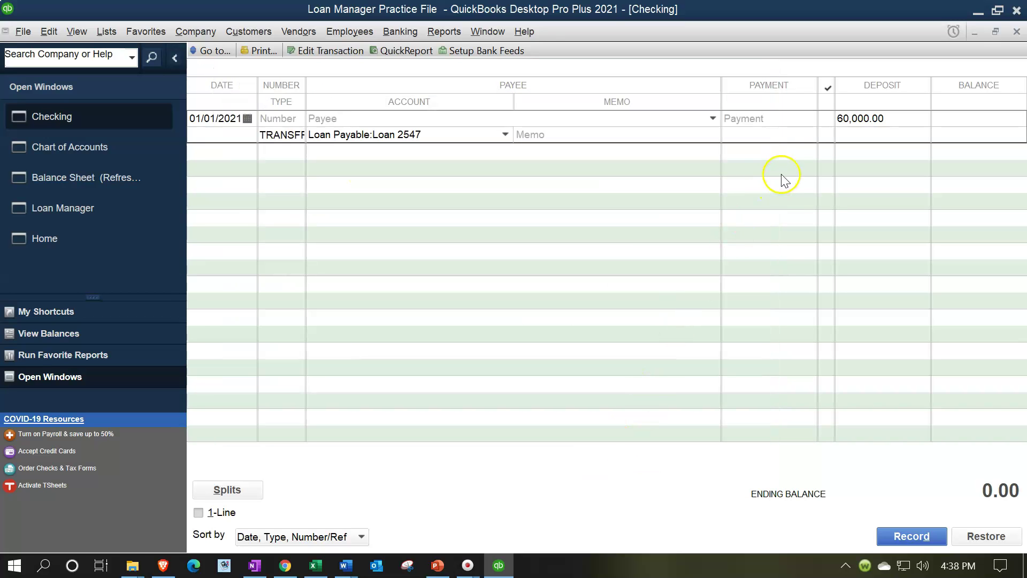
{"action": "left_click", "coordinate": [785, 177]}
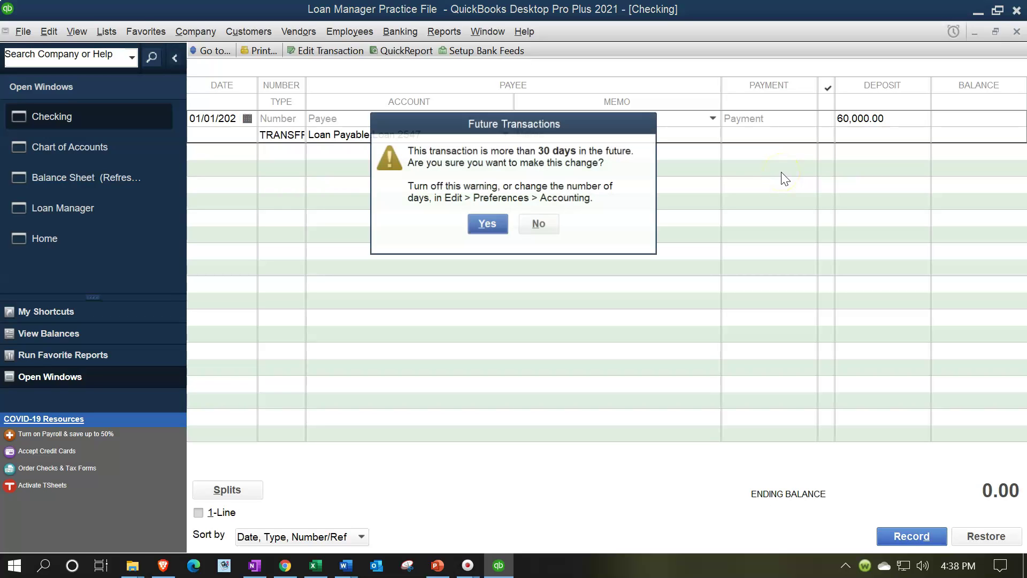
{"action": "left_click", "coordinate": [497, 223]}
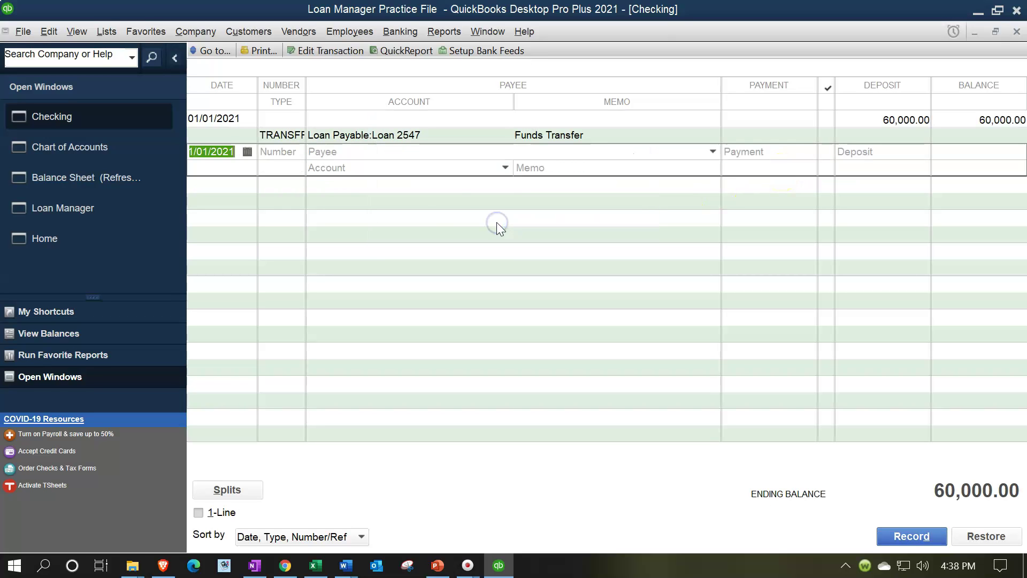
- Check the Loan 2547 subaccount under Loan Payable in the chart of accounts
{"action": "left_click", "coordinate": [107, 32]}
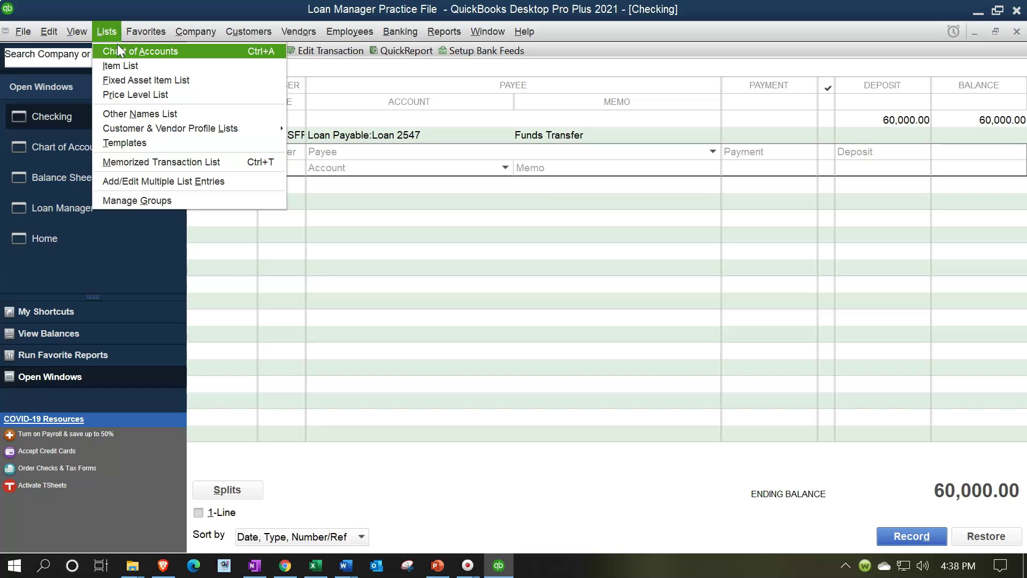
{"action": "left_click", "coordinate": [119, 51]}
{"action": "left_click", "coordinate": [229, 153]}
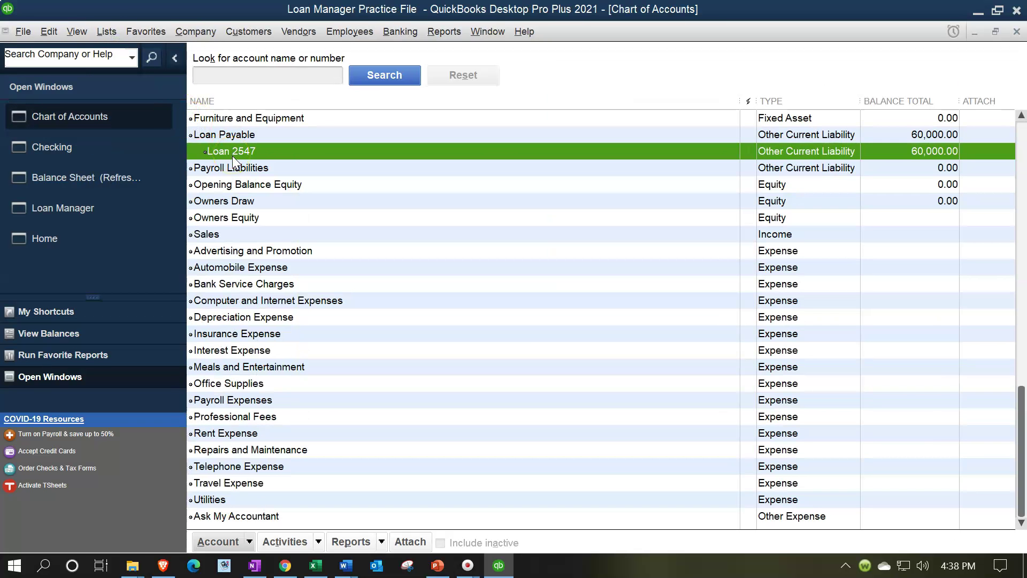
- Refresh the Balance Sheet report and review the Loan Payable group by collapsing and re-expanding it
{"action": "left_click", "coordinate": [138, 174]}
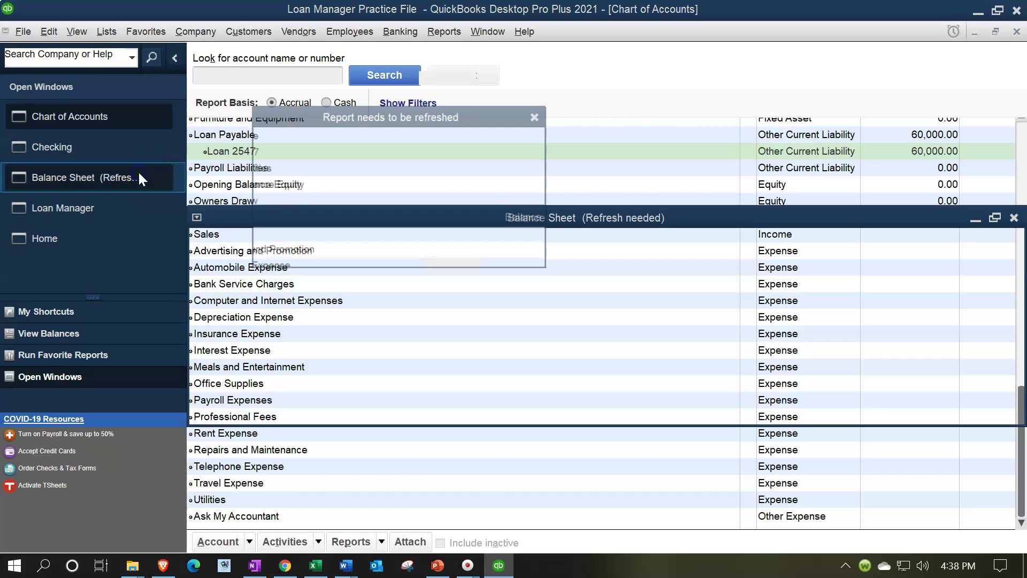
{"action": "left_click", "coordinate": [343, 241]}
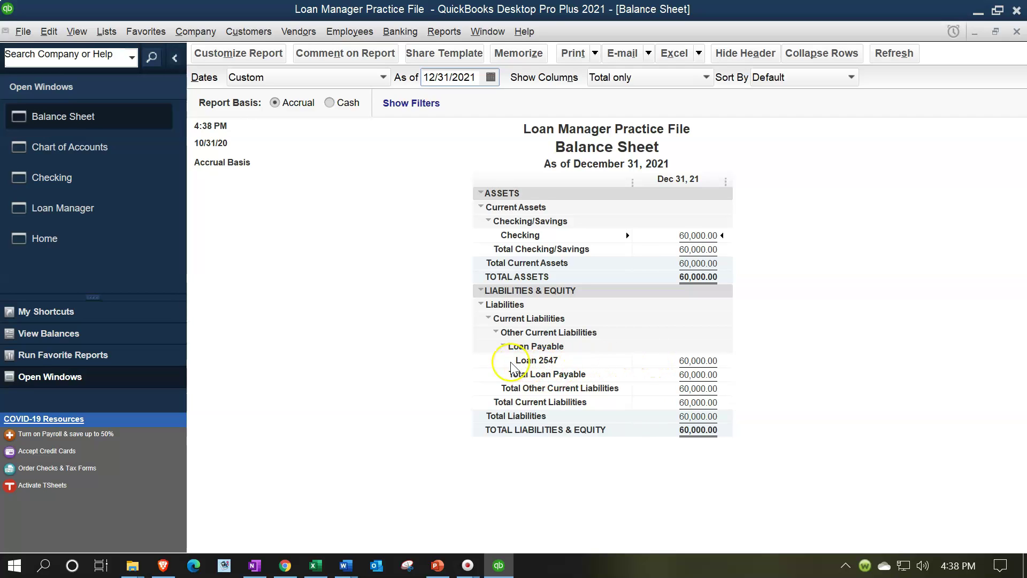
{"action": "left_click", "coordinate": [503, 346]}
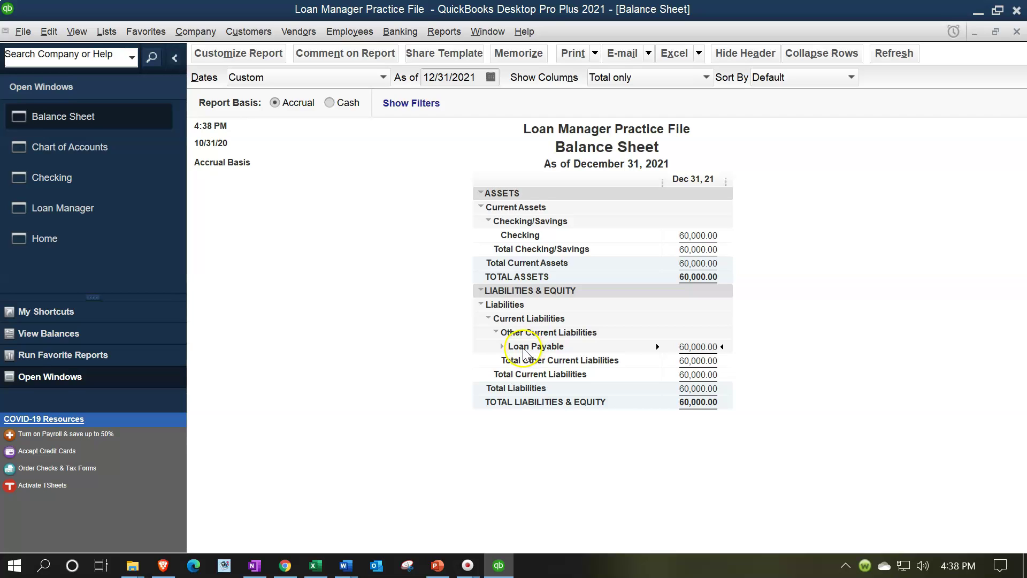
{"action": "left_click", "coordinate": [503, 346]}
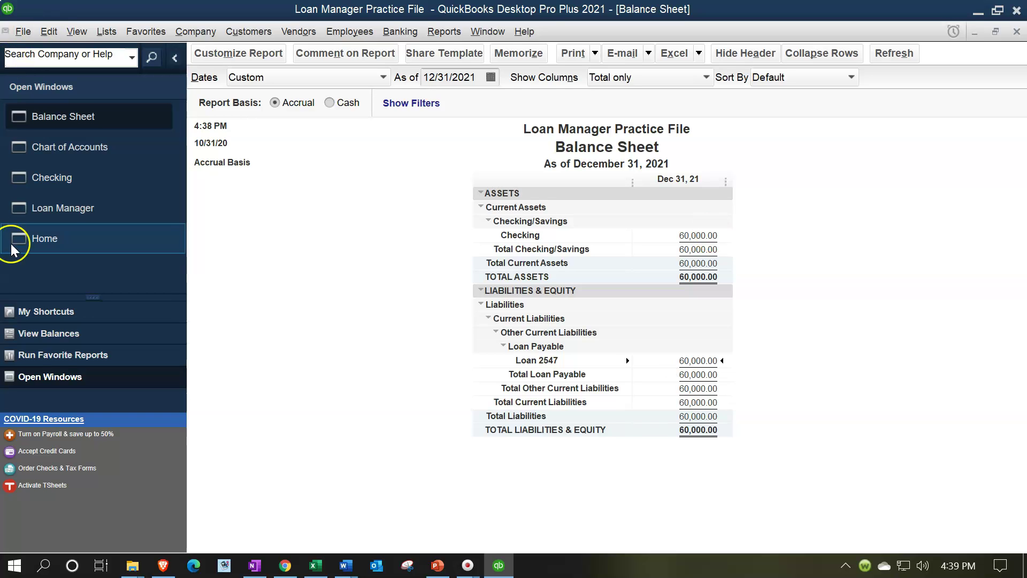
- Return to the Loan Manager, then switch to the Excel loan amortization schedule and inspect the formula behind the monthly payment
{"action": "left_click", "coordinate": [87, 209]}
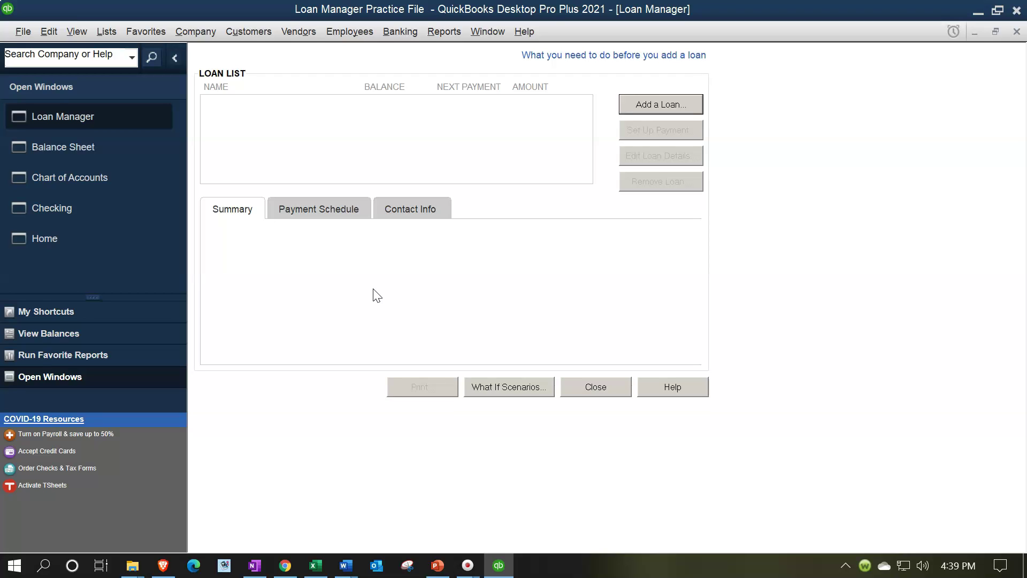
{"action": "left_click", "coordinate": [355, 302]}
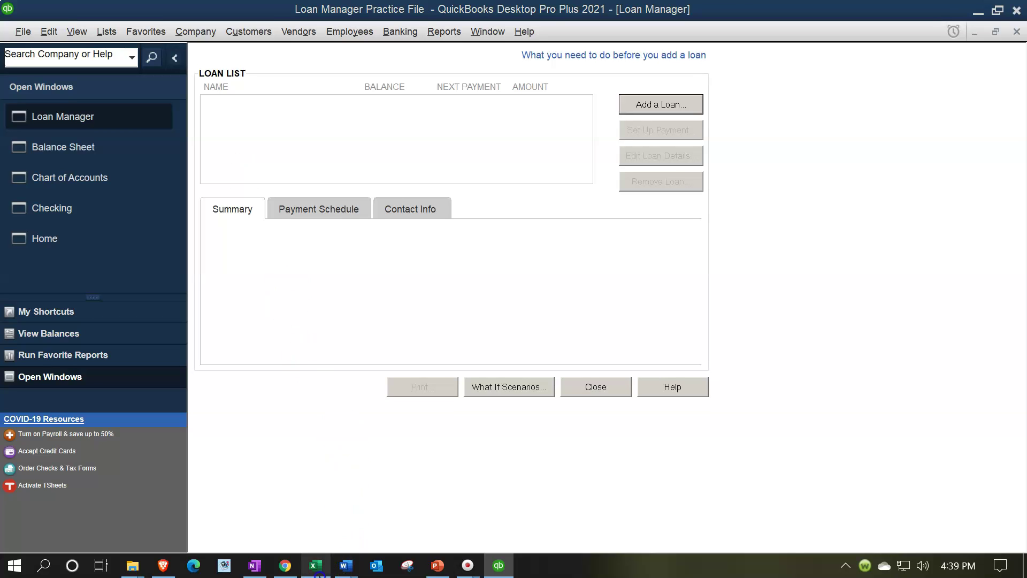
{"action": "left_click", "coordinate": [319, 574]}
{"action": "left_click", "coordinate": [351, 398]}
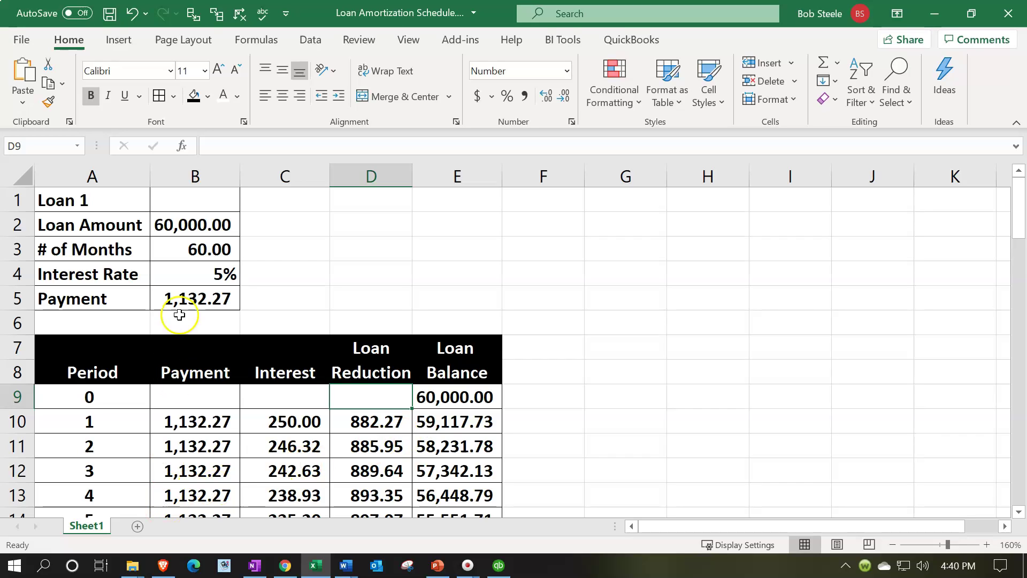
{"action": "left_click", "coordinate": [177, 298]}
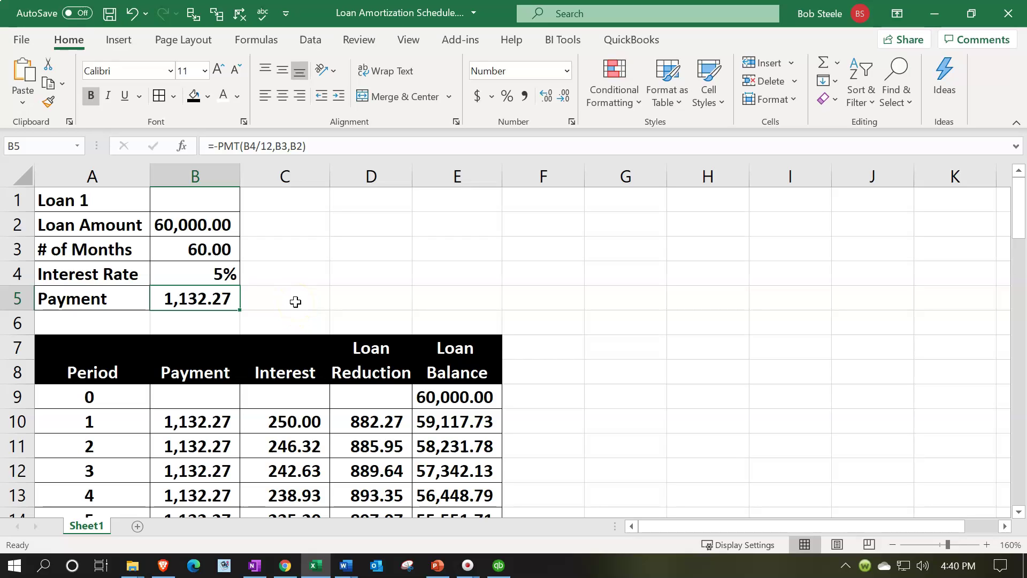
{"action": "left_click", "coordinate": [624, 330]}
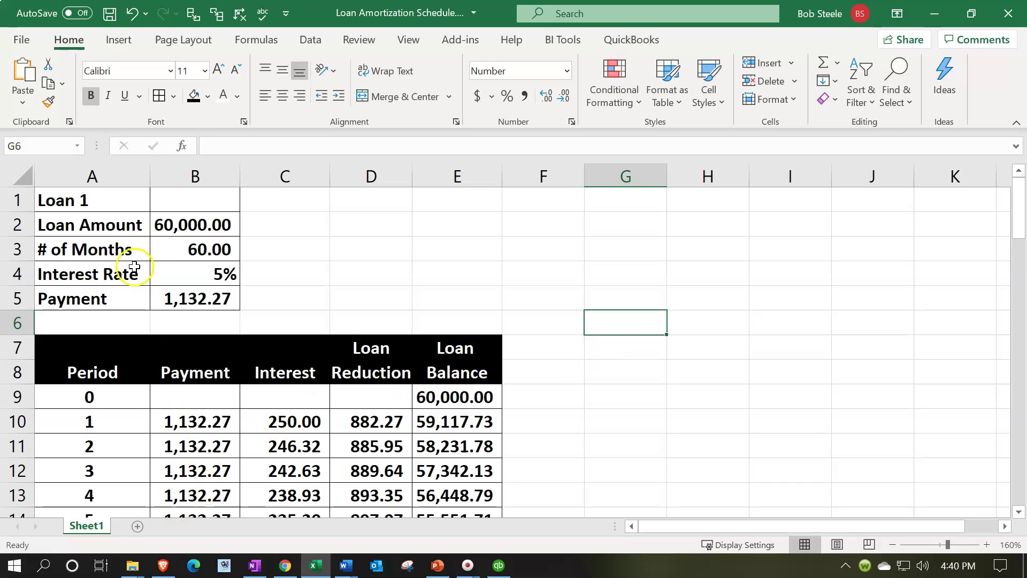
- Add a new worksheet and copy the loan data in rows 1 to 5 of Sheet1 into it, starting at cell A1
{"action": "left_click", "coordinate": [138, 527]}
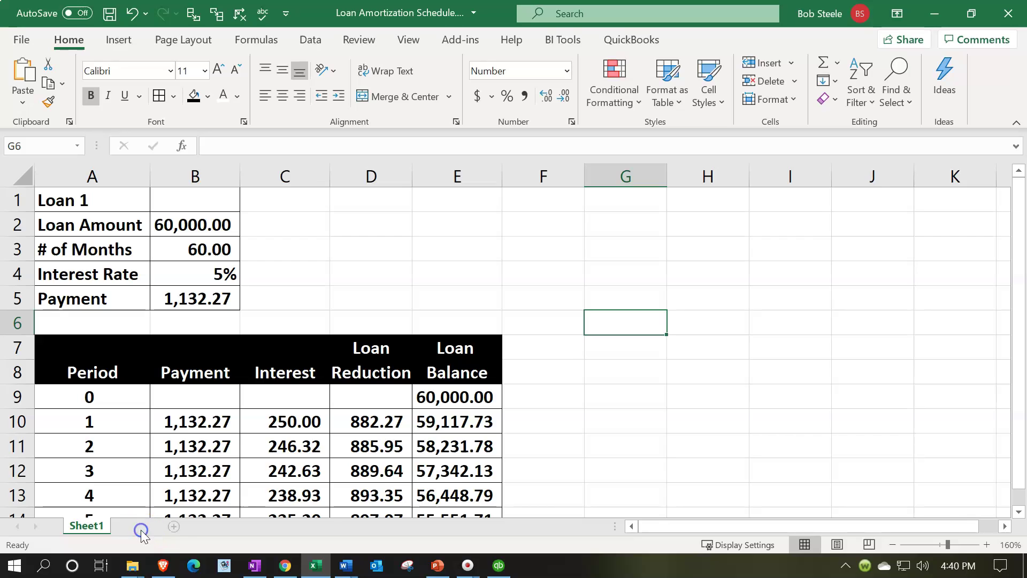
{"action": "left_click", "coordinate": [85, 526]}
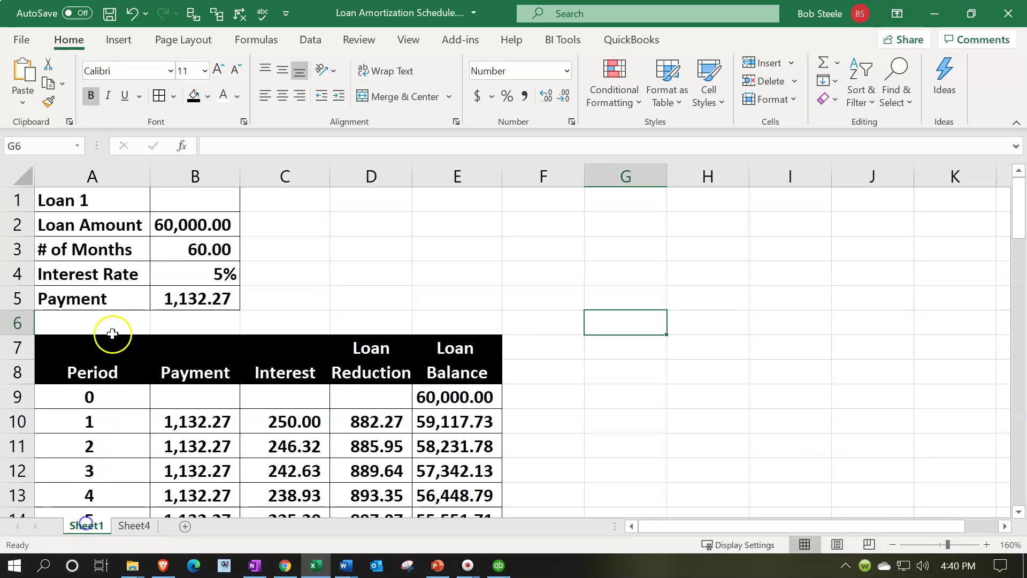
{"action": "left_click_drag", "start_coordinate": [18, 201], "coordinate": [32, 304]}
{"action": "key", "text": "ctrl+c"}
{"action": "left_click", "coordinate": [146, 526]}
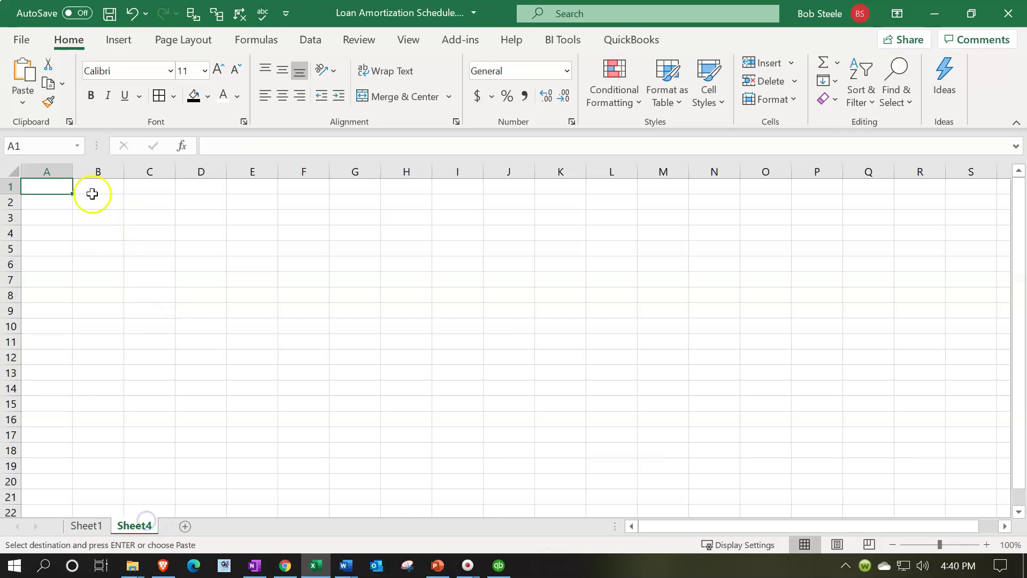
{"action": "key", "text": "ctrl+v"}
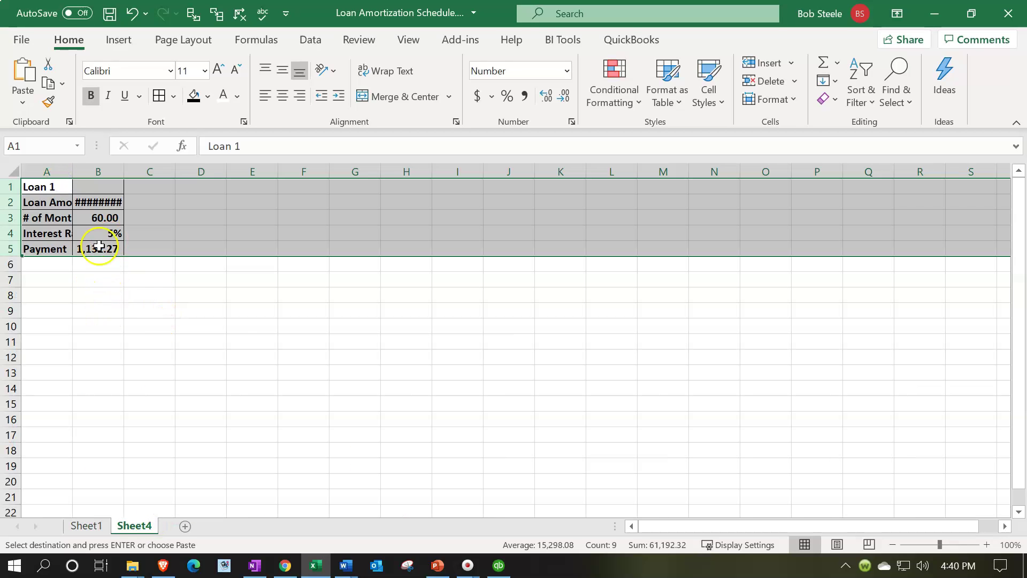
- Widen columns A and B on the new sheet so the loan labels and amounts fit
{"action": "left_click", "coordinate": [81, 341]}
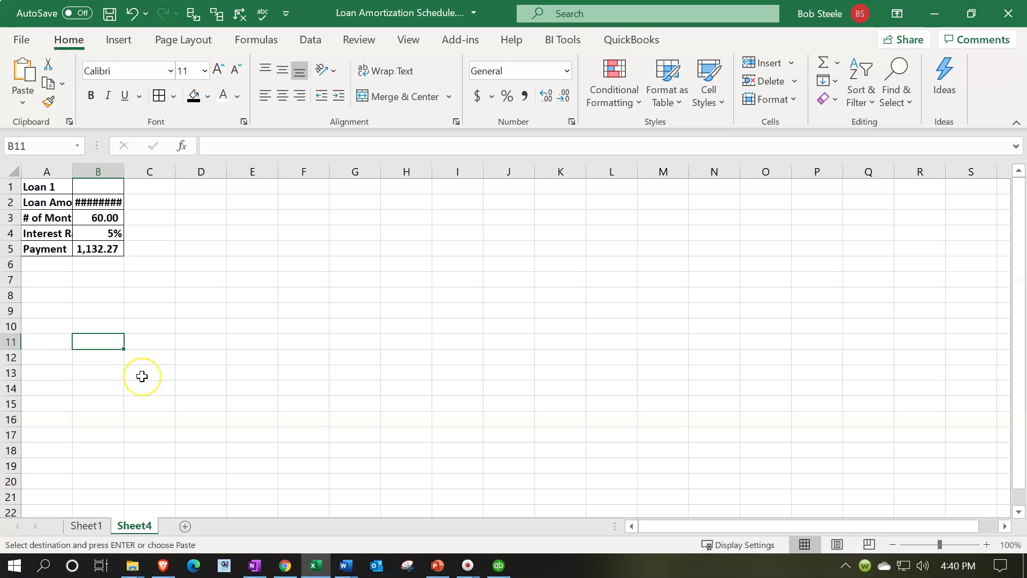
{"action": "scroll", "coordinate": [142, 377], "scroll_direction": "up", "scroll_amount": 5}
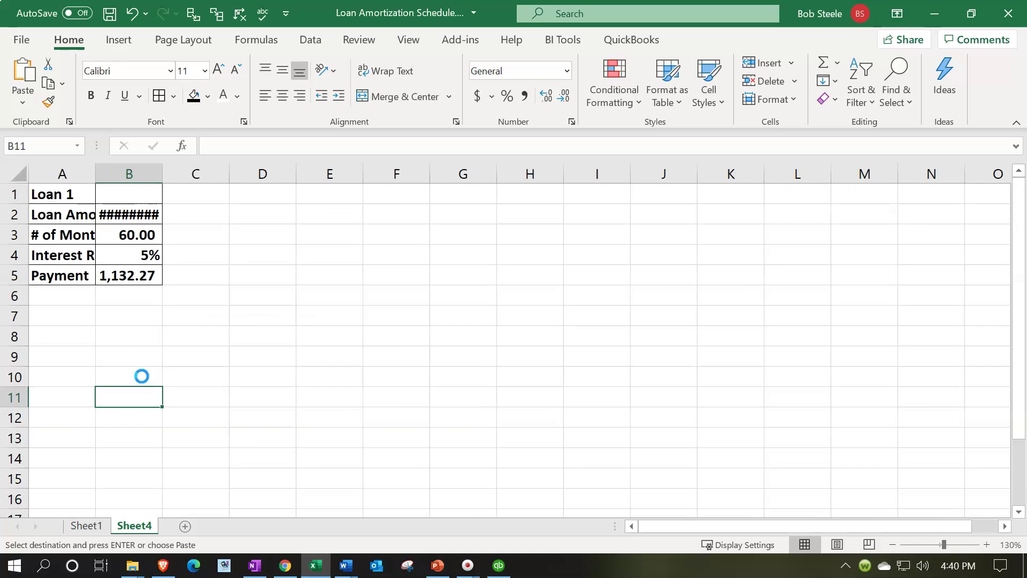
{"action": "scroll", "coordinate": [142, 377], "scroll_direction": "up", "scroll_amount": 1}
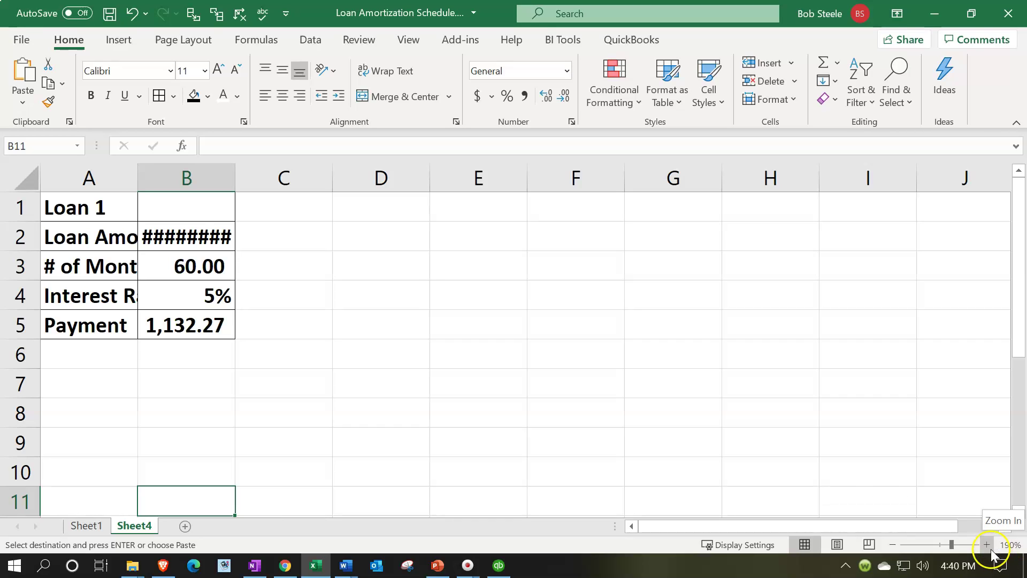
{"action": "left_click", "coordinate": [404, 459]}
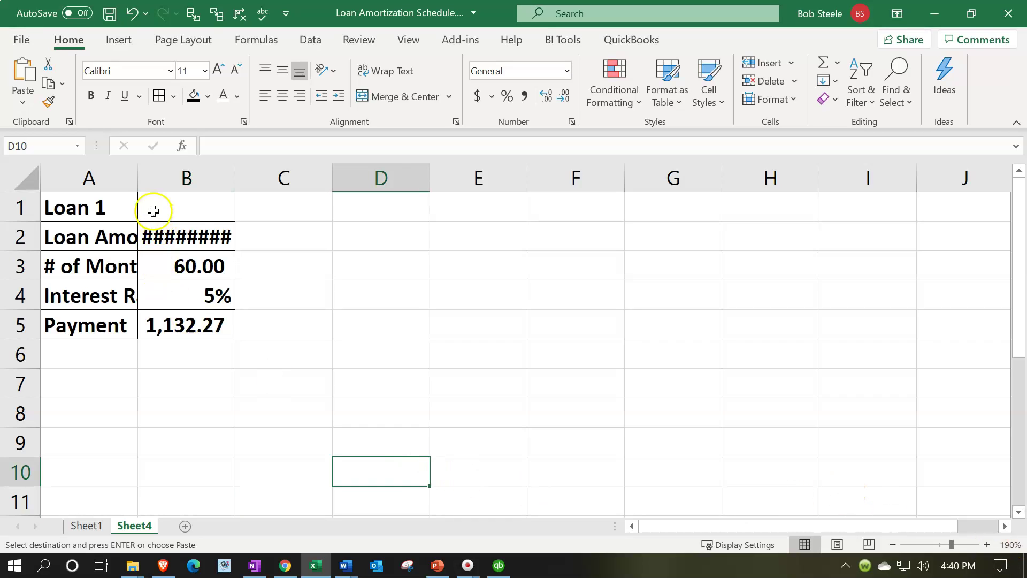
{"action": "left_click_drag", "start_coordinate": [140, 178], "coordinate": [194, 198]}
{"action": "left_click_drag", "start_coordinate": [290, 177], "coordinate": [323, 177]}
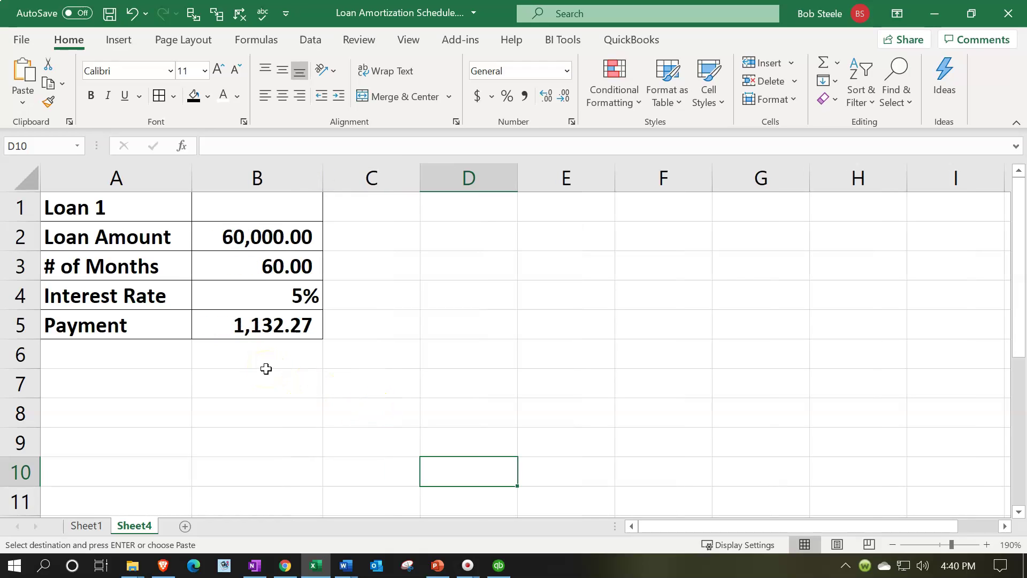
- Format the entire new sheet as Currency with two decimals, no symbol and negative numbers in red parentheses
{"action": "left_click", "coordinate": [20, 171]}
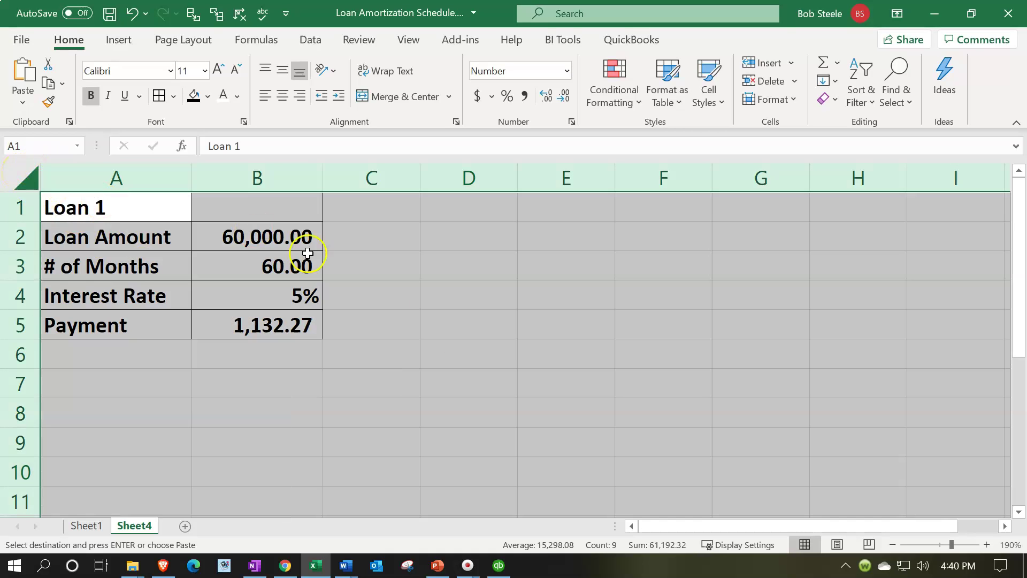
{"action": "right_click", "coordinate": [461, 298]}
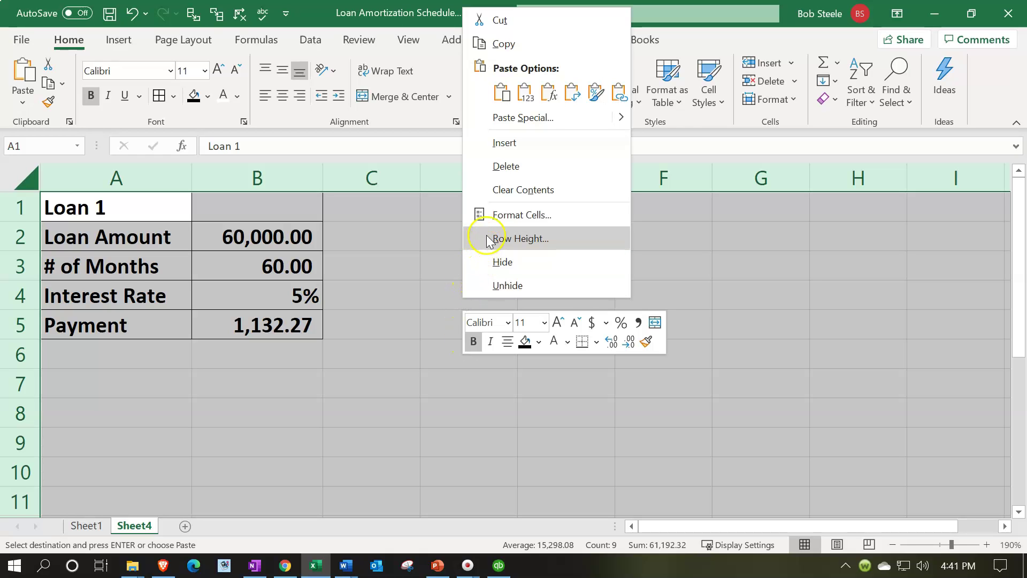
{"action": "left_click", "coordinate": [491, 214]}
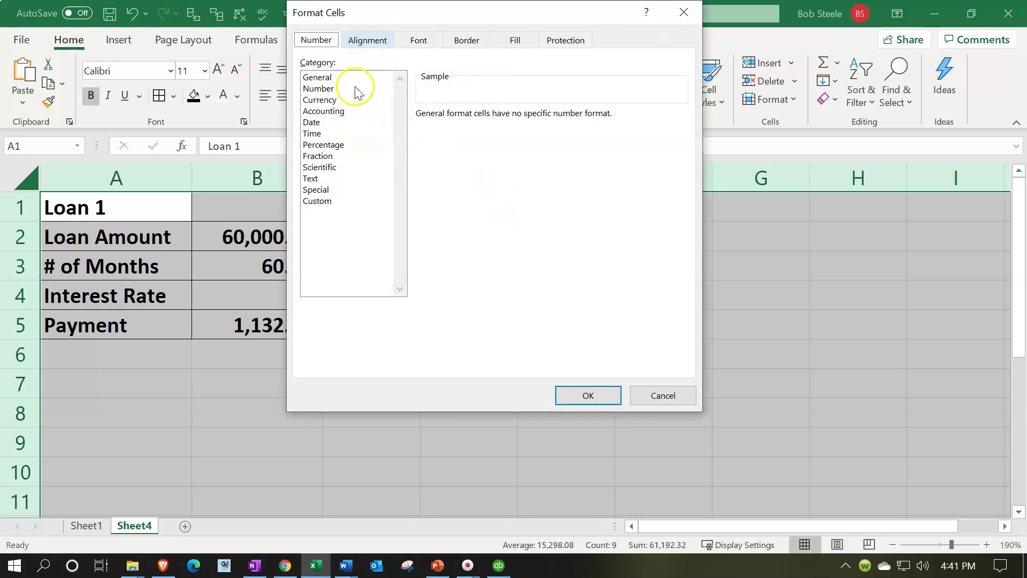
{"action": "left_click", "coordinate": [348, 110]}
{"action": "left_click", "coordinate": [343, 101]}
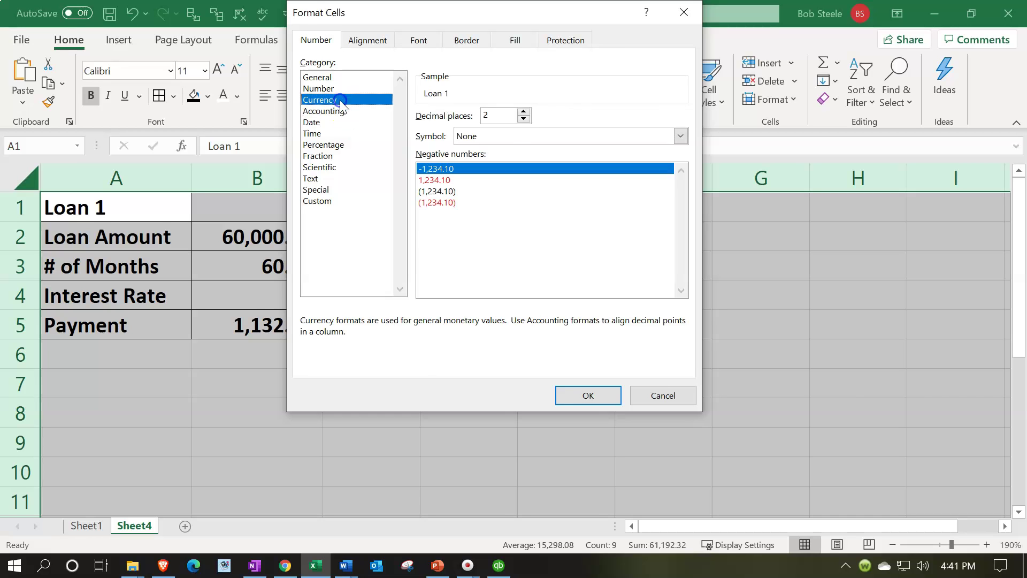
{"action": "left_click", "coordinate": [506, 133]}
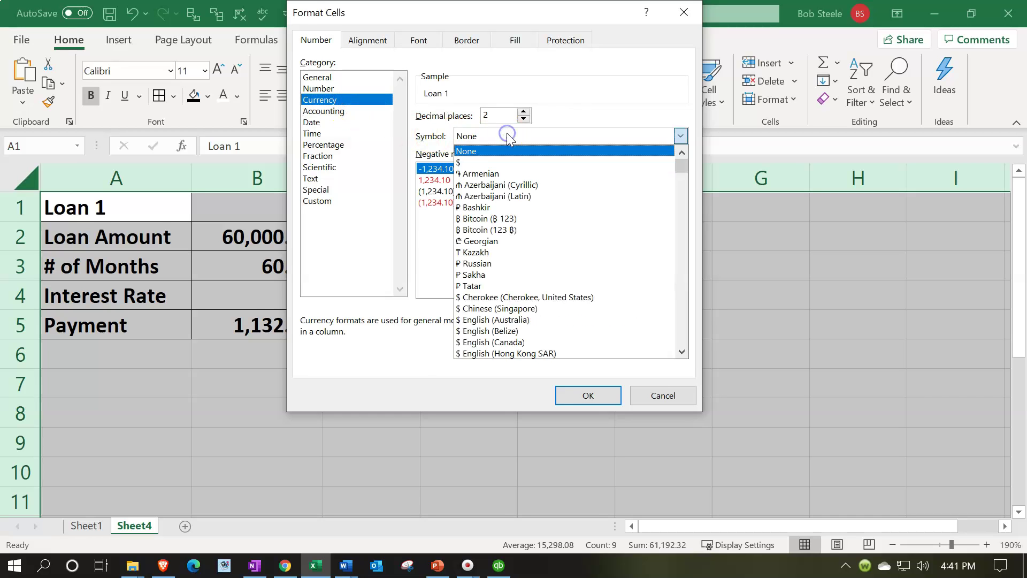
{"action": "left_click", "coordinate": [506, 132]}
{"action": "left_click", "coordinate": [455, 203]}
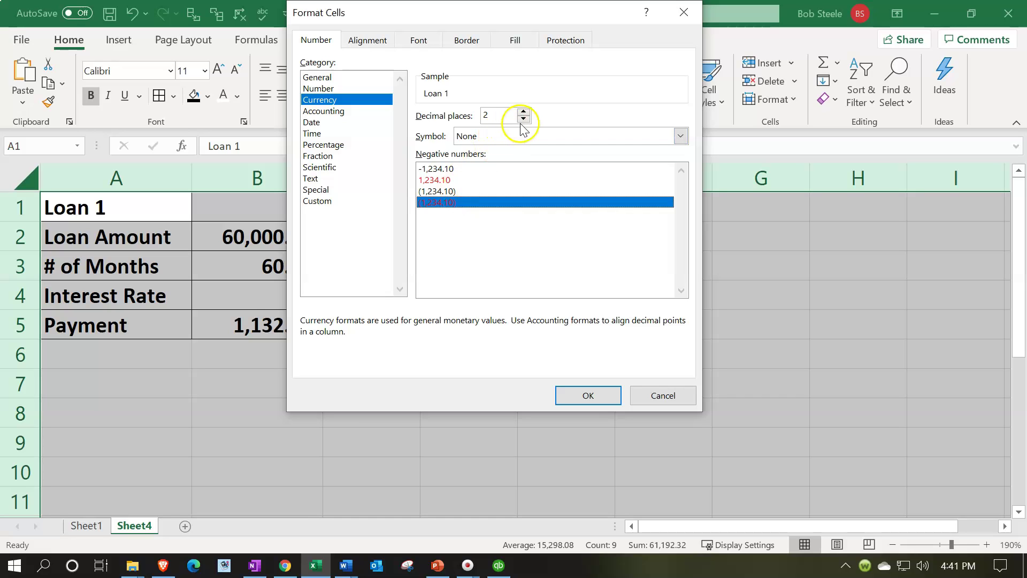
{"action": "left_click", "coordinate": [587, 396]}
{"action": "left_click", "coordinate": [452, 382]}
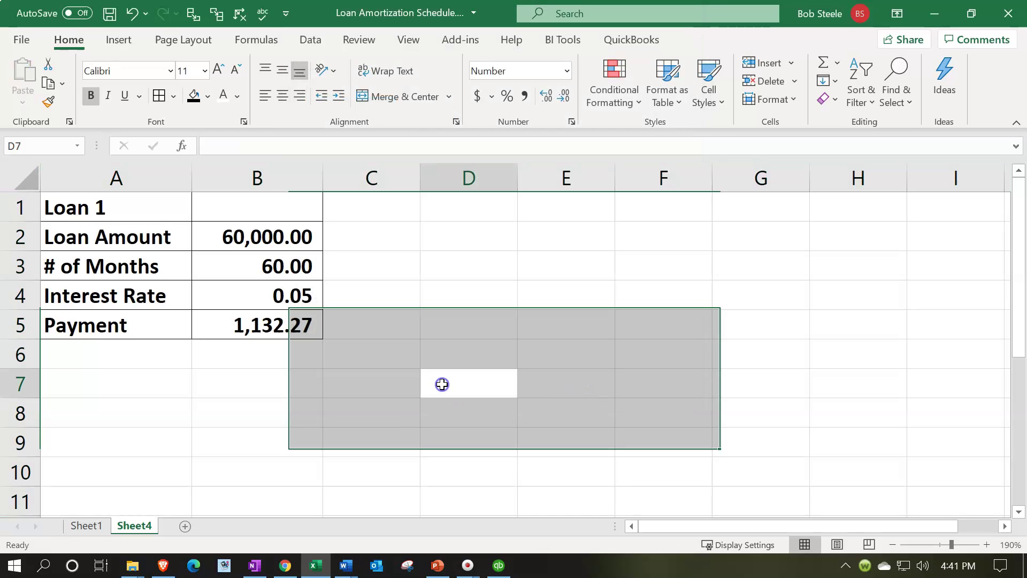
- Format the loan amount in cell B2 to show no decimal places
{"action": "left_click", "coordinate": [107, 208]}
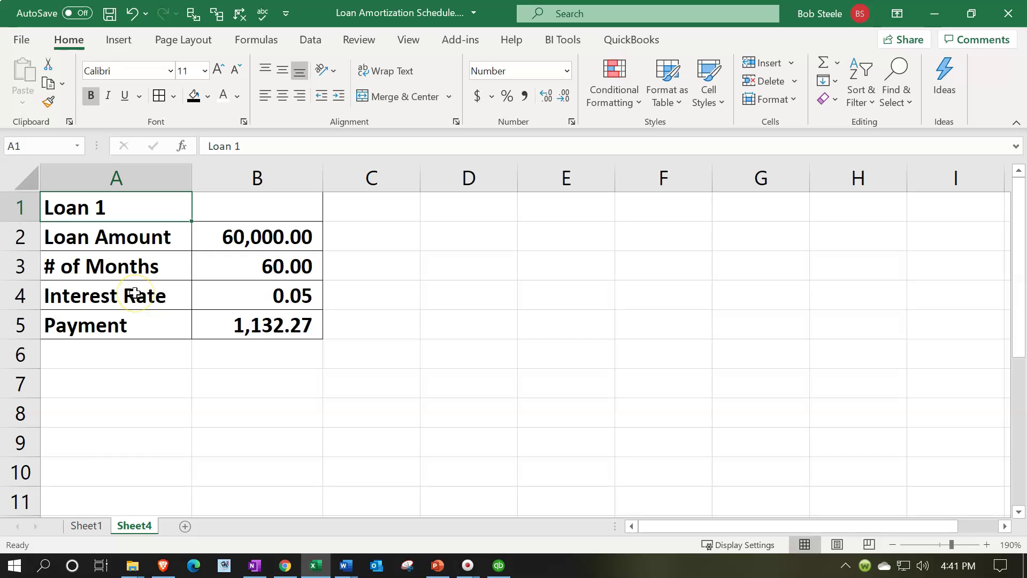
{"action": "key", "text": "Down"}
{"action": "key", "text": "Right"}
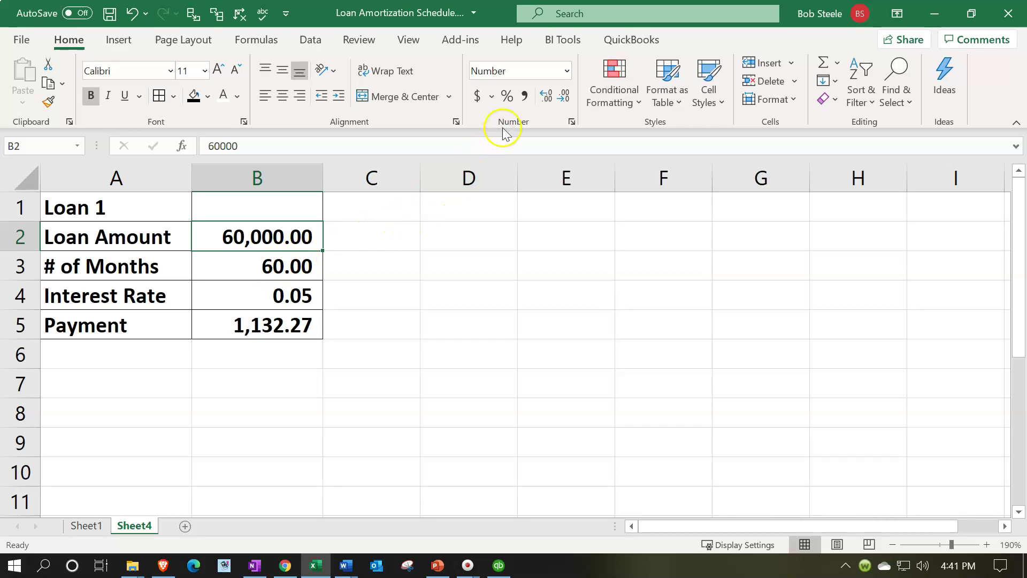
{"action": "left_click", "coordinate": [546, 96]}
{"action": "left_click", "coordinate": [561, 99]}
{"action": "left_click", "coordinate": [562, 99]}
{"action": "left_click", "coordinate": [562, 99]}
{"action": "left_click", "coordinate": [473, 324]}
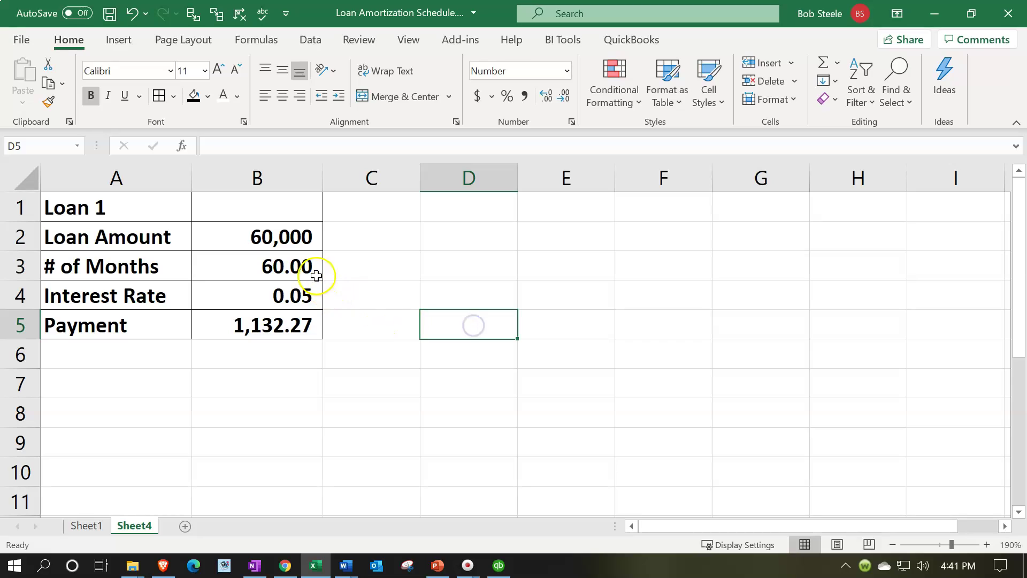
- Show the number of months in B3 without decimals and format the interest rate in B4 as a percentage
{"action": "left_click", "coordinate": [300, 266]}
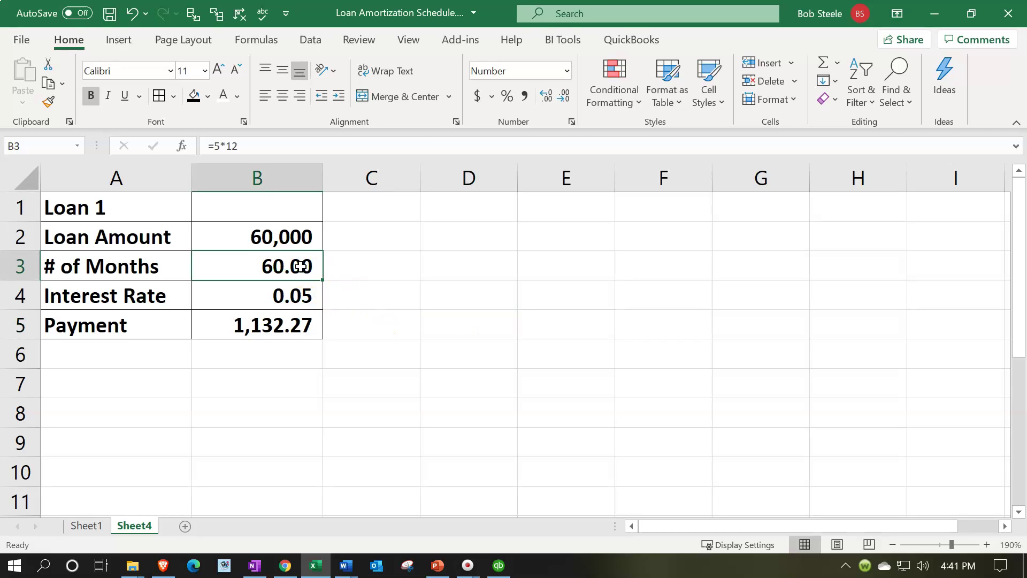
{"action": "double_click", "coordinate": [300, 267]}
{"action": "key", "text": "Return"}
{"action": "left_click", "coordinate": [305, 258]}
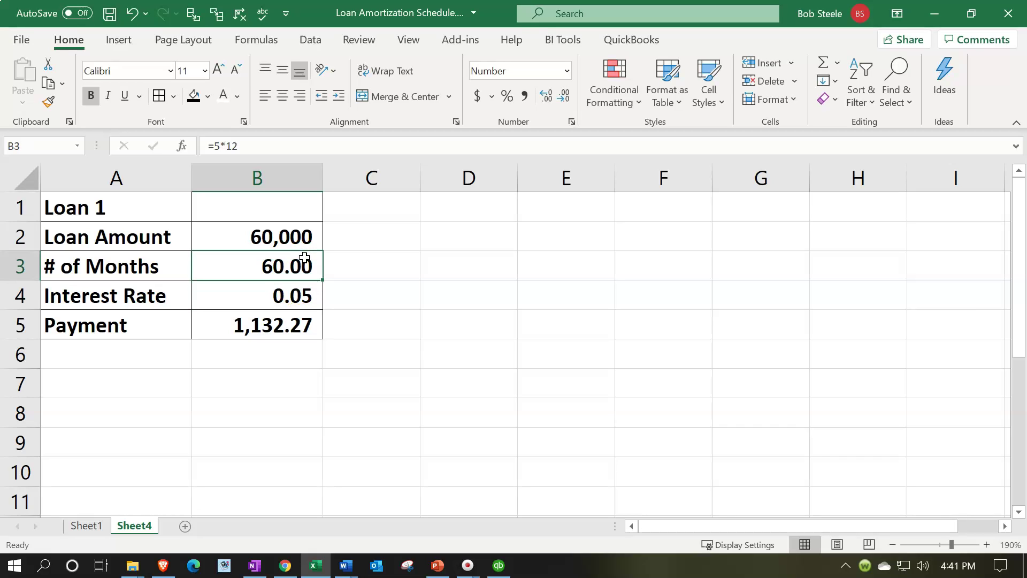
{"action": "left_click", "coordinate": [542, 98]}
{"action": "left_click", "coordinate": [558, 102]}
{"action": "left_click", "coordinate": [558, 102]}
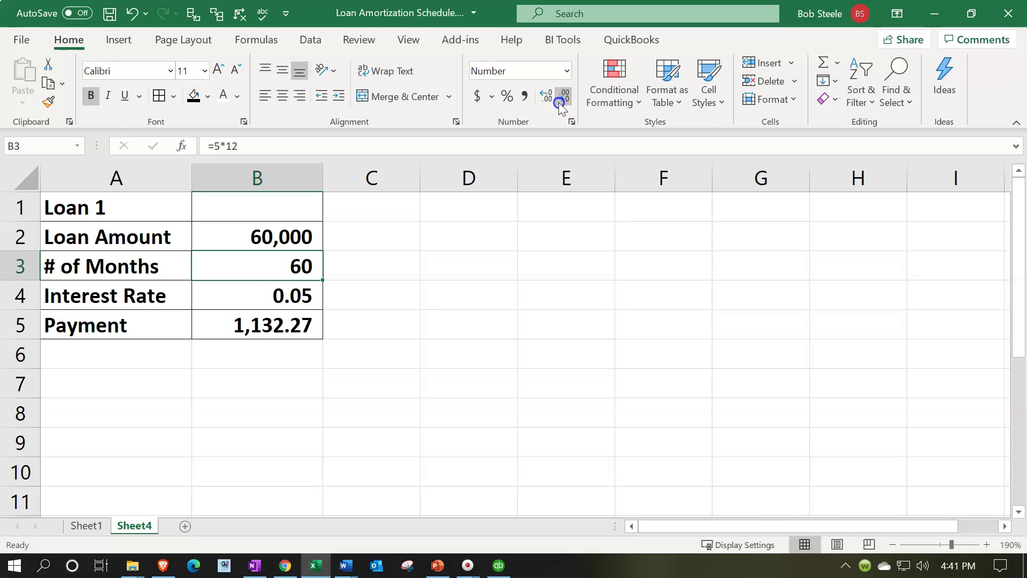
{"action": "left_click", "coordinate": [296, 288]}
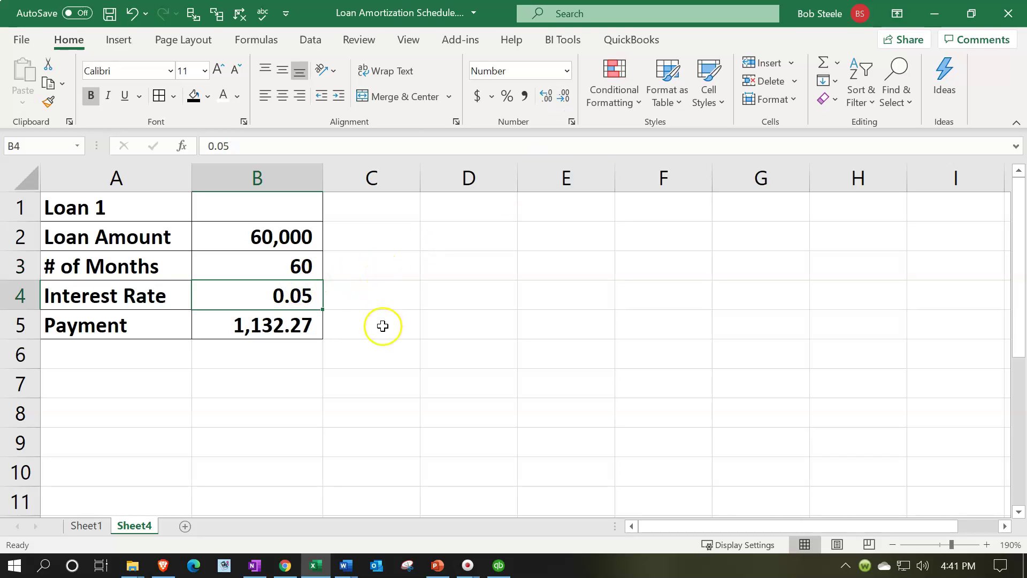
{"action": "left_click", "coordinate": [507, 97]}
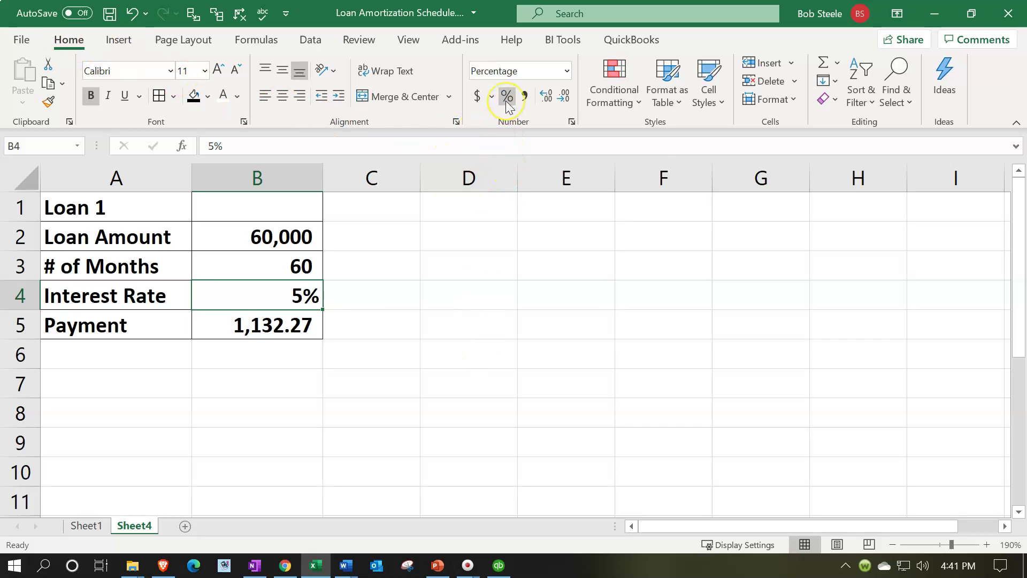
- Clear the existing payment formula from cell B5
{"action": "left_click", "coordinate": [297, 322]}
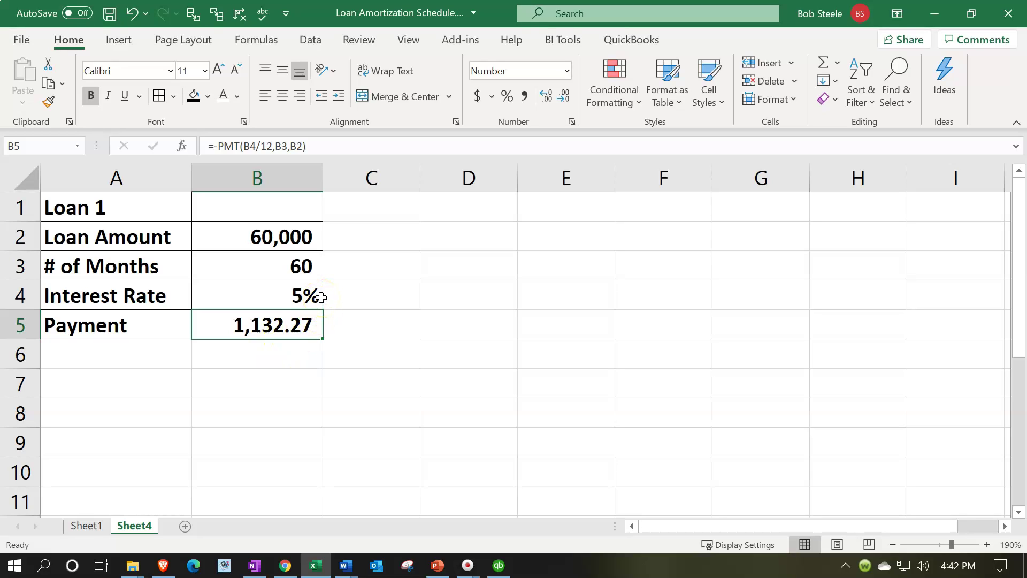
{"action": "left_click", "coordinate": [310, 384]}
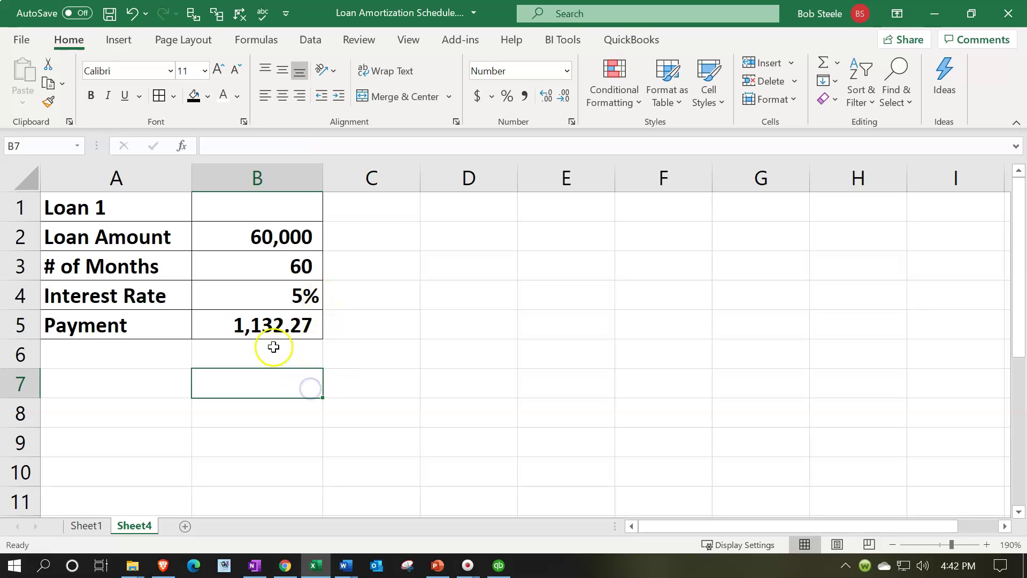
{"action": "left_click", "coordinate": [260, 316]}
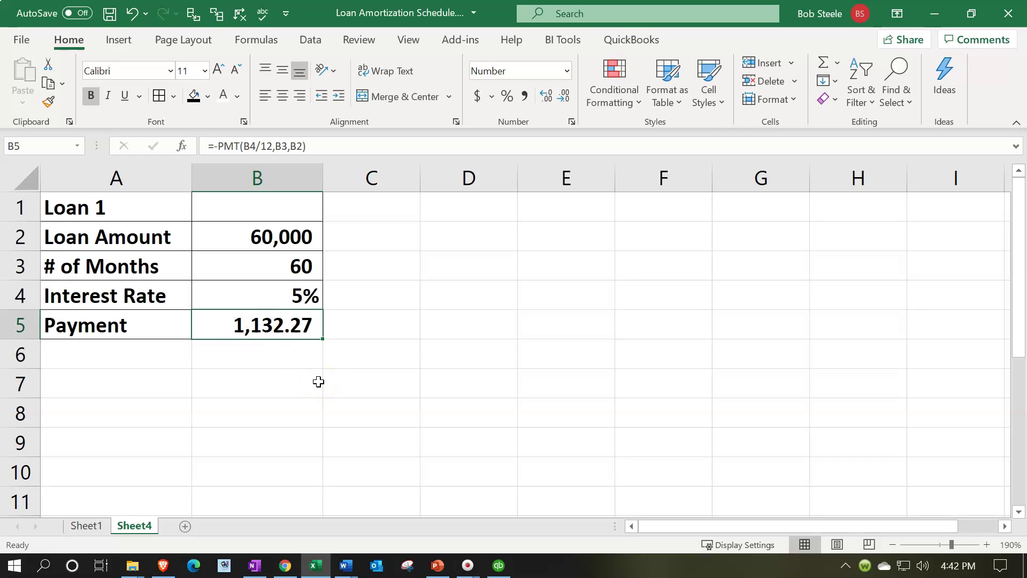
{"action": "key", "text": "Delete"}
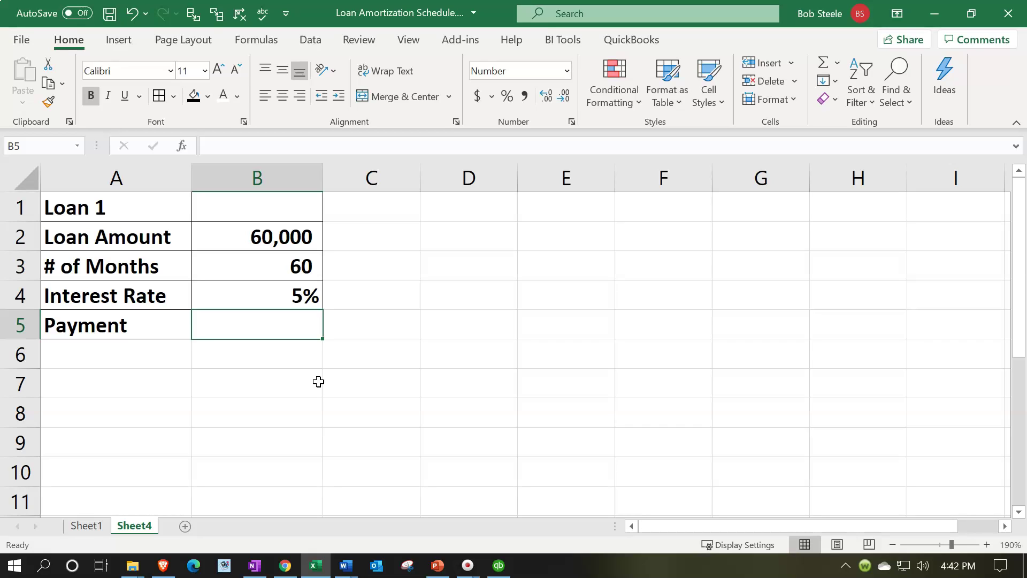
- Calculate the monthly payment in B5 with =PMT(B4/12,B3,B2), using the monthly rate, number of months and loan amount
{"action": "type", "text": "=pm"}
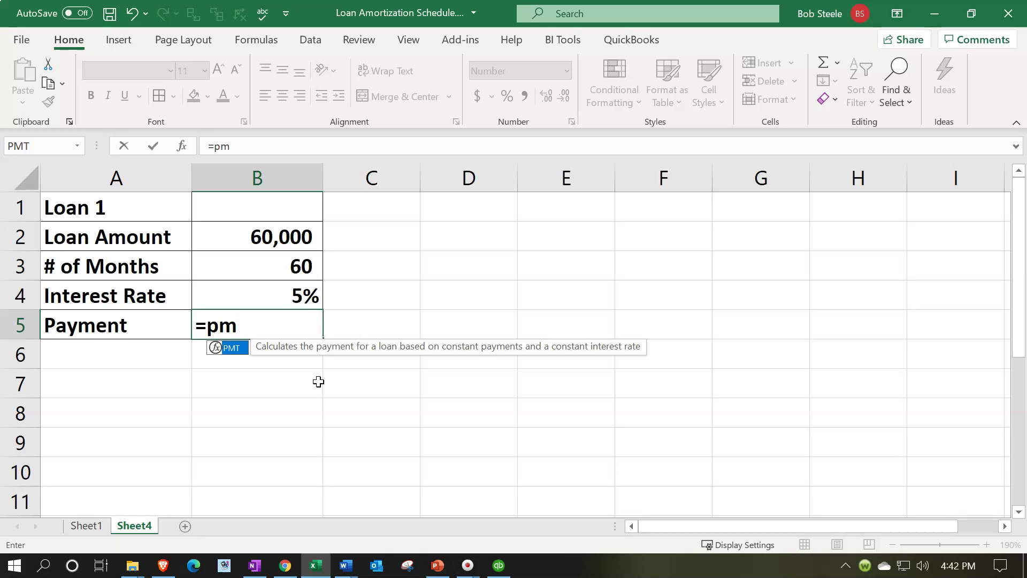
{"action": "double_click", "coordinate": [230, 348]}
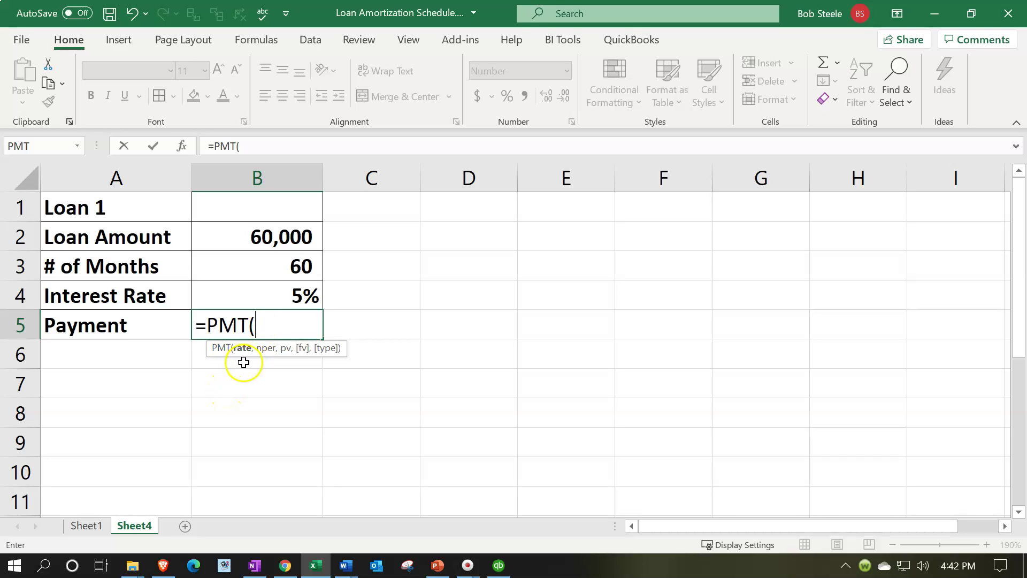
{"action": "left_click", "coordinate": [283, 298]}
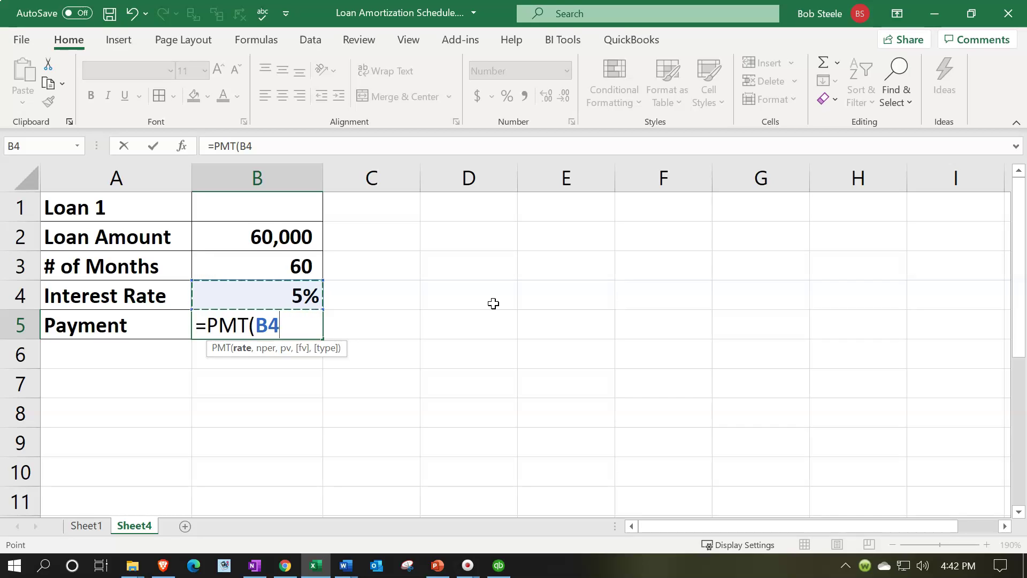
{"action": "type", "text": "/12"}
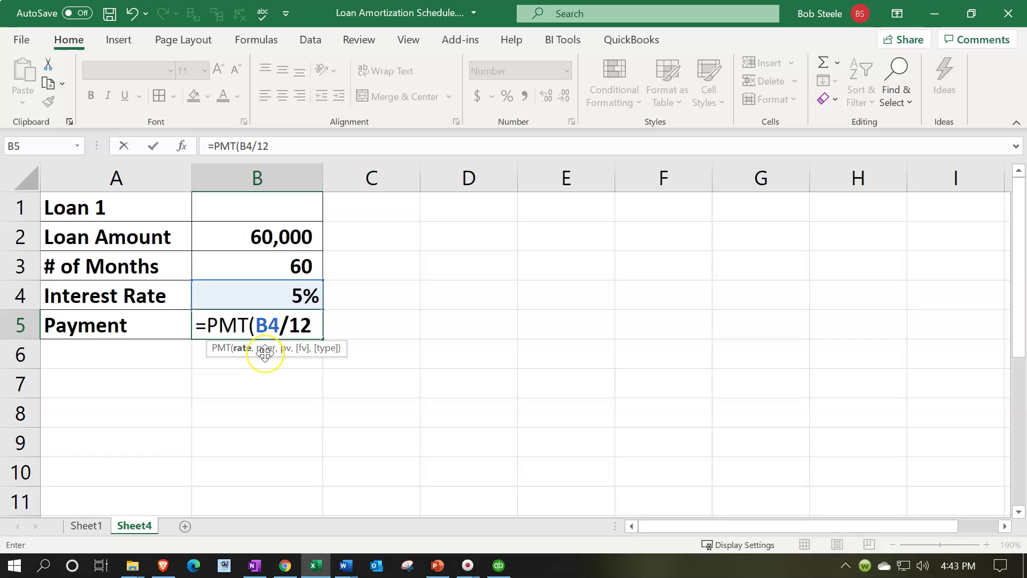
{"action": "type", "text": ","}
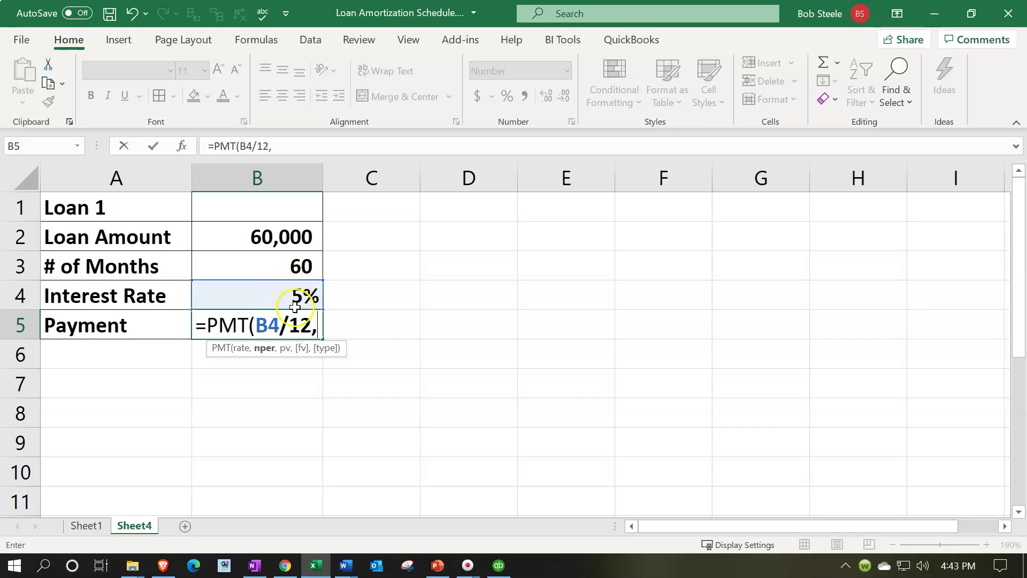
{"action": "left_click", "coordinate": [278, 268]}
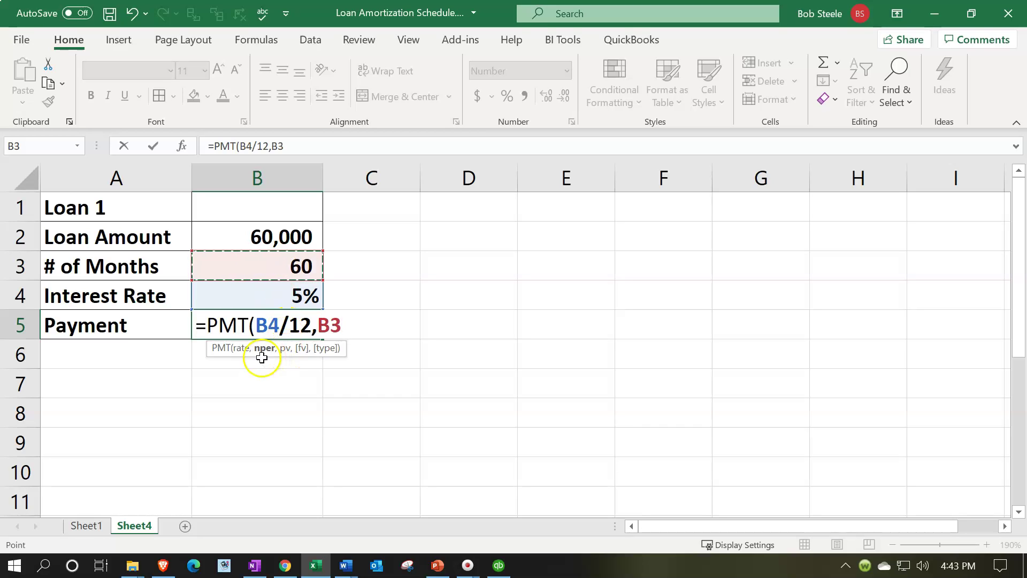
{"action": "type", "text": ","}
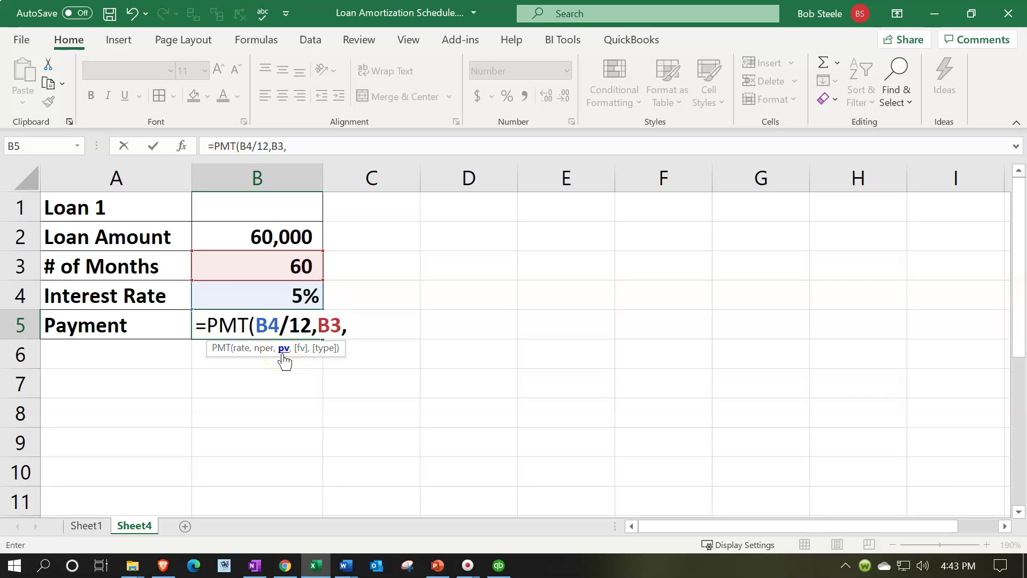
{"action": "left_click", "coordinate": [273, 238]}
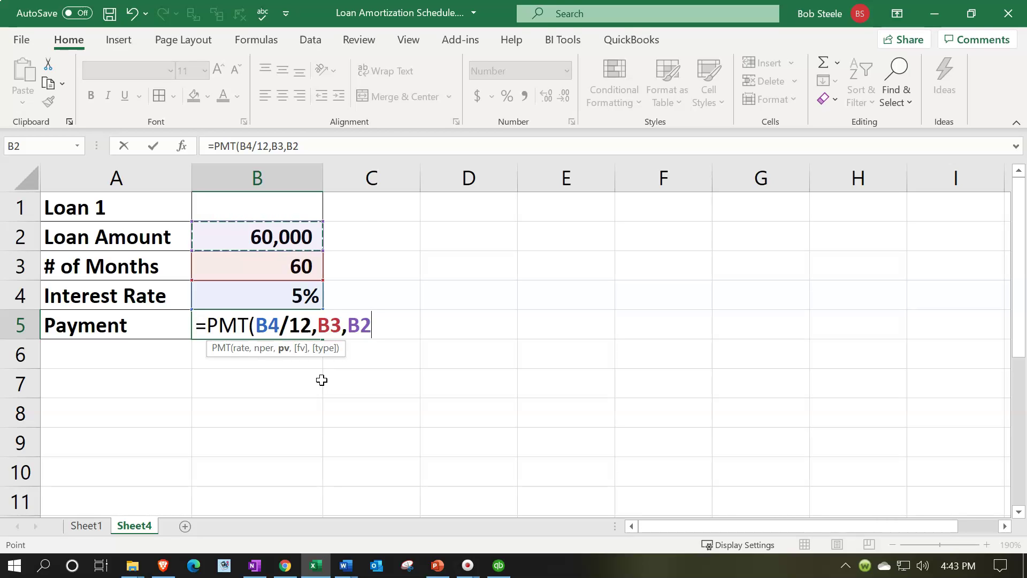
{"action": "key", "text": "Return"}
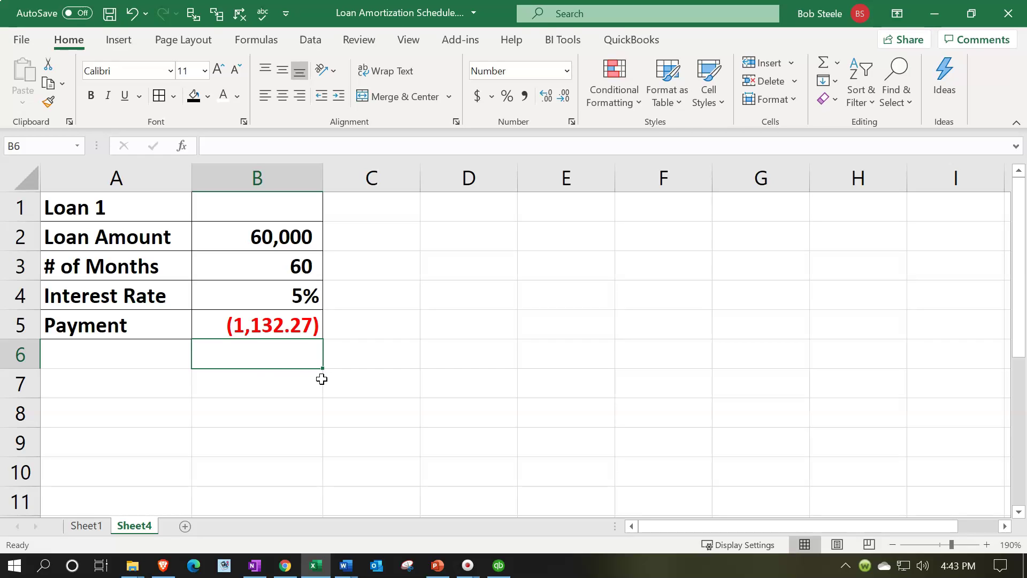
- Reverse the sign of the payment by changing the formula in B5 to =-PMT(B4/12,B3,B2)
{"action": "left_click", "coordinate": [248, 328]}
{"action": "double_click", "coordinate": [217, 328]}
{"action": "left_click", "coordinate": [205, 327]}
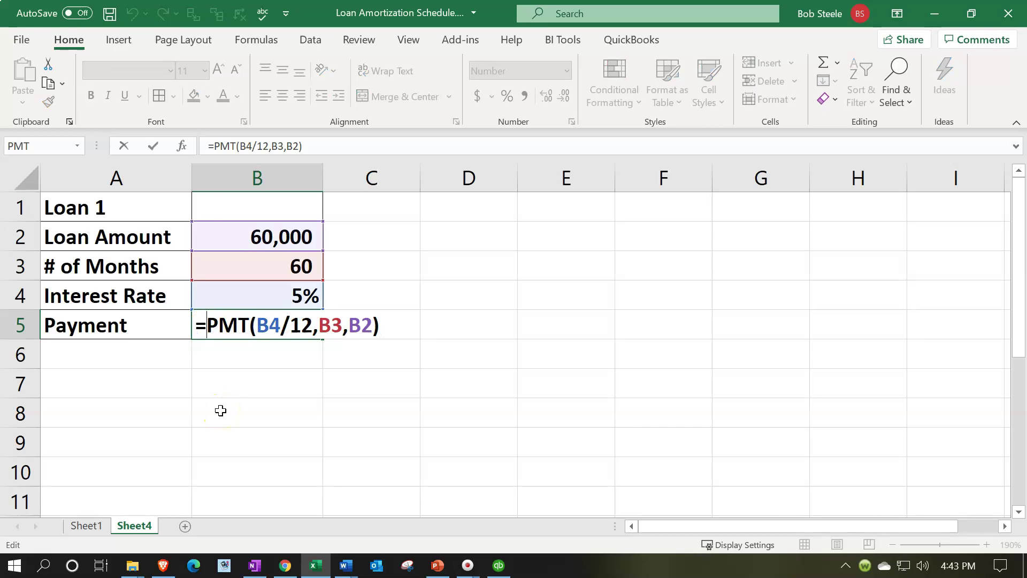
{"action": "type", "text": "-"}
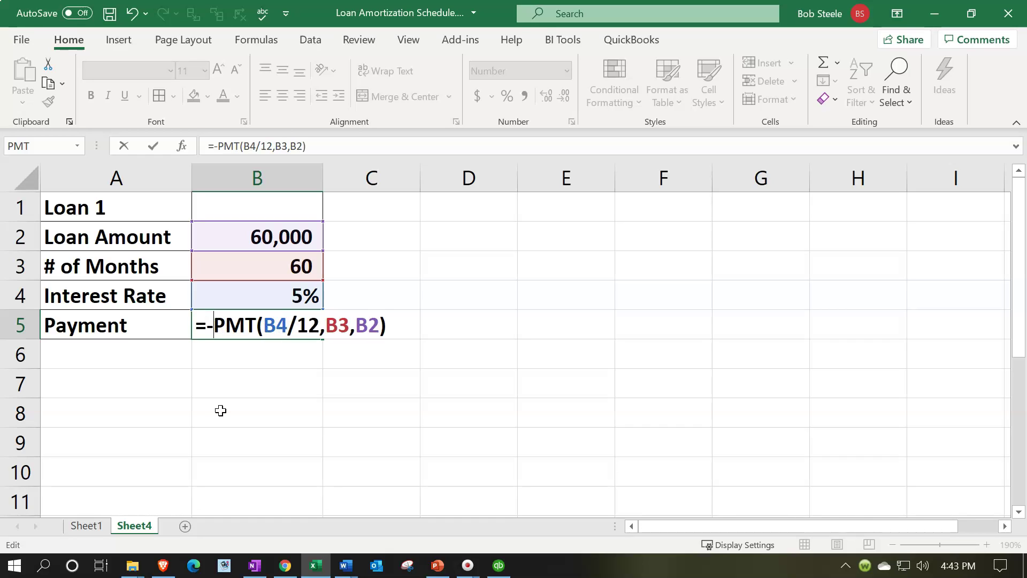
{"action": "key", "text": "Return"}
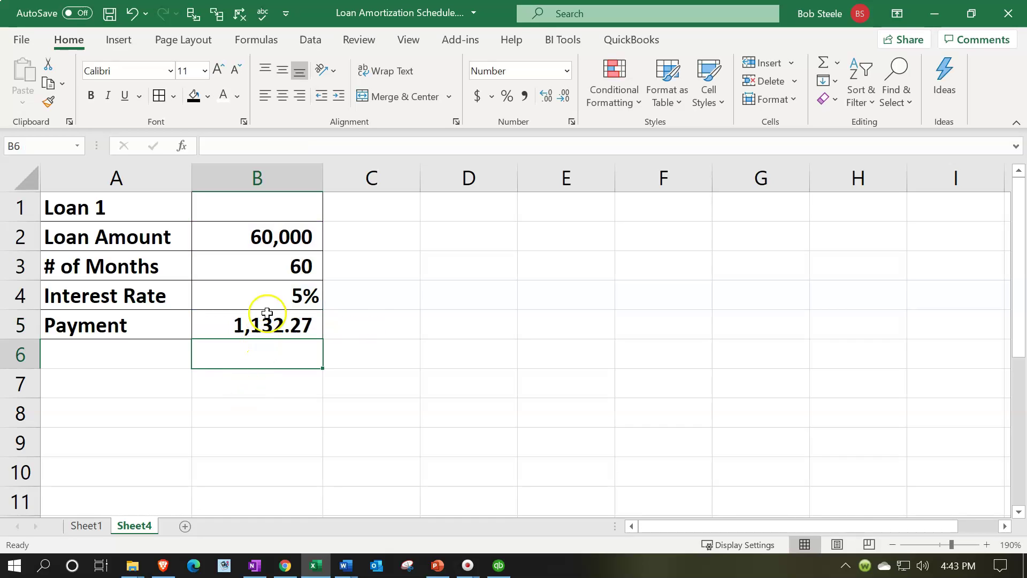
- Extend the payment in B5 to five decimal places to check its rounding, and return it to two decimals
{"action": "left_click", "coordinate": [268, 315]}
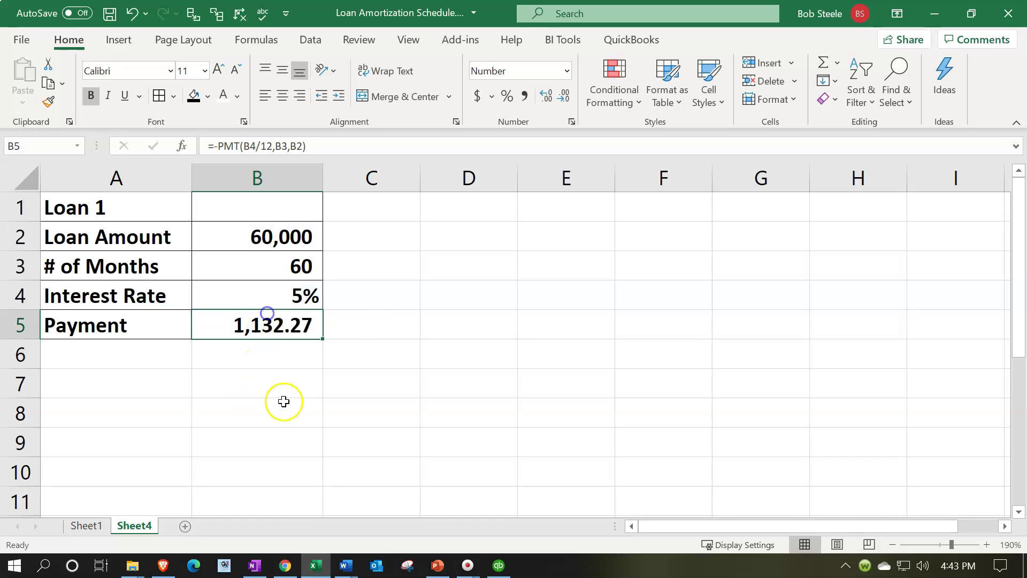
{"action": "left_click", "coordinate": [541, 103]}
{"action": "left_click", "coordinate": [541, 104]}
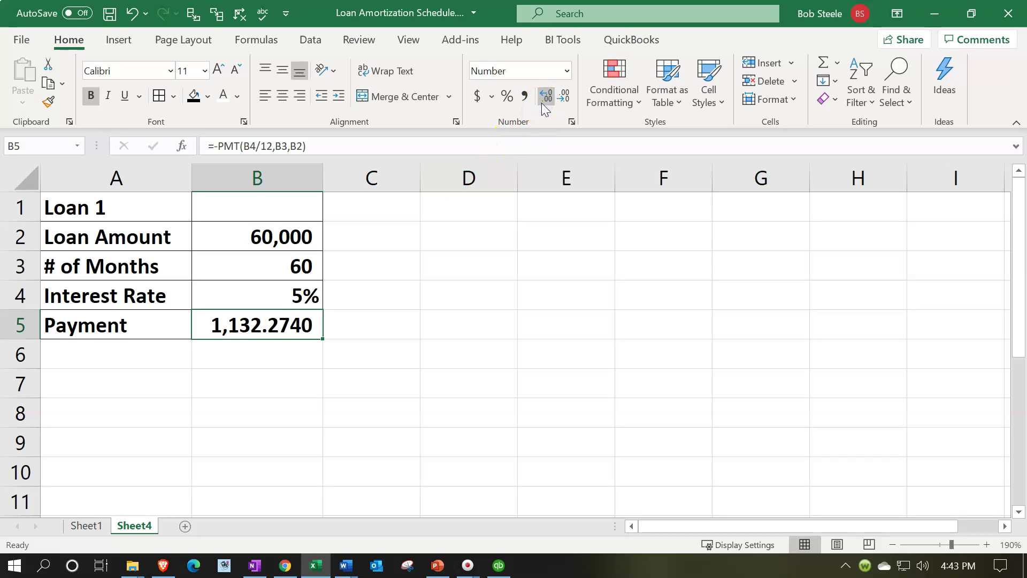
{"action": "left_click", "coordinate": [542, 104]}
{"action": "left_click", "coordinate": [564, 98]}
{"action": "left_click", "coordinate": [564, 99]}
{"action": "left_click", "coordinate": [564, 99]}
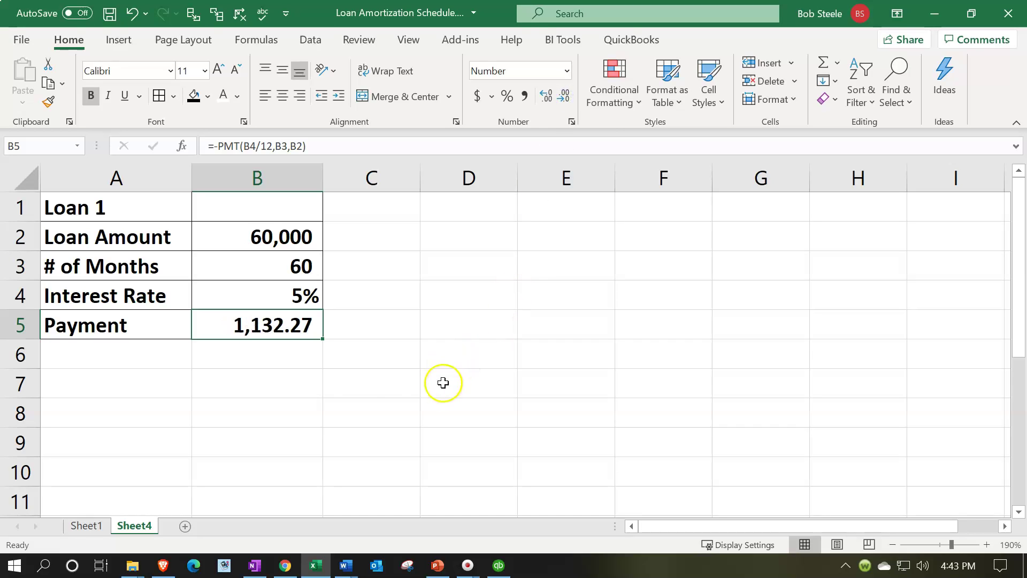
{"action": "left_click", "coordinate": [277, 354]}
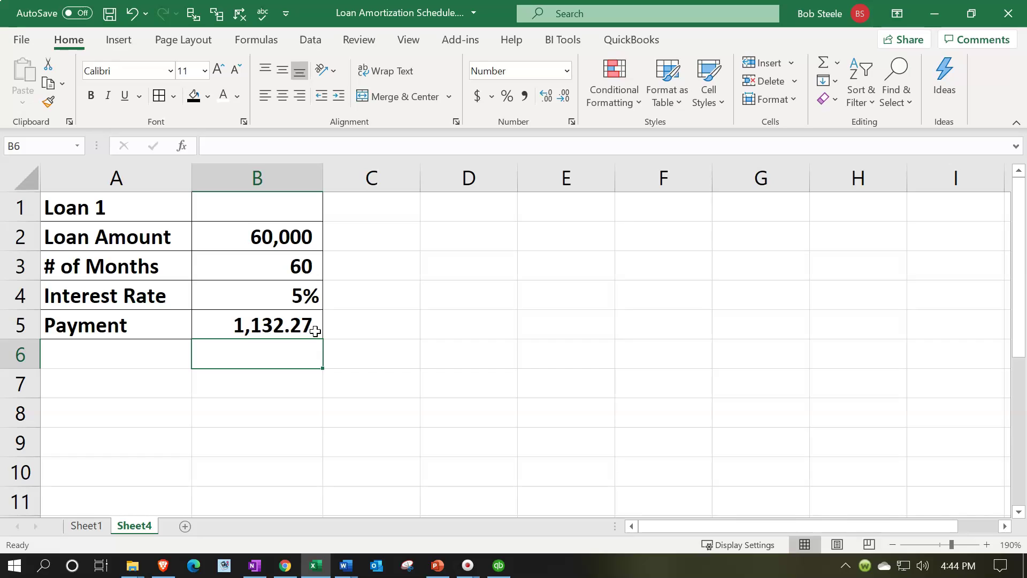
{"action": "left_click", "coordinate": [315, 332]}
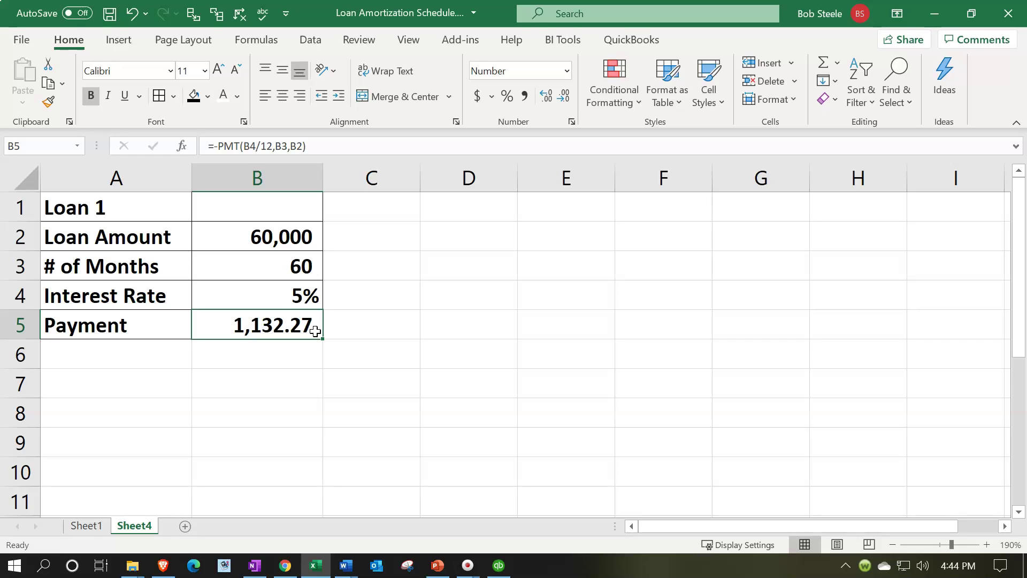
{"action": "left_click", "coordinate": [296, 294]}
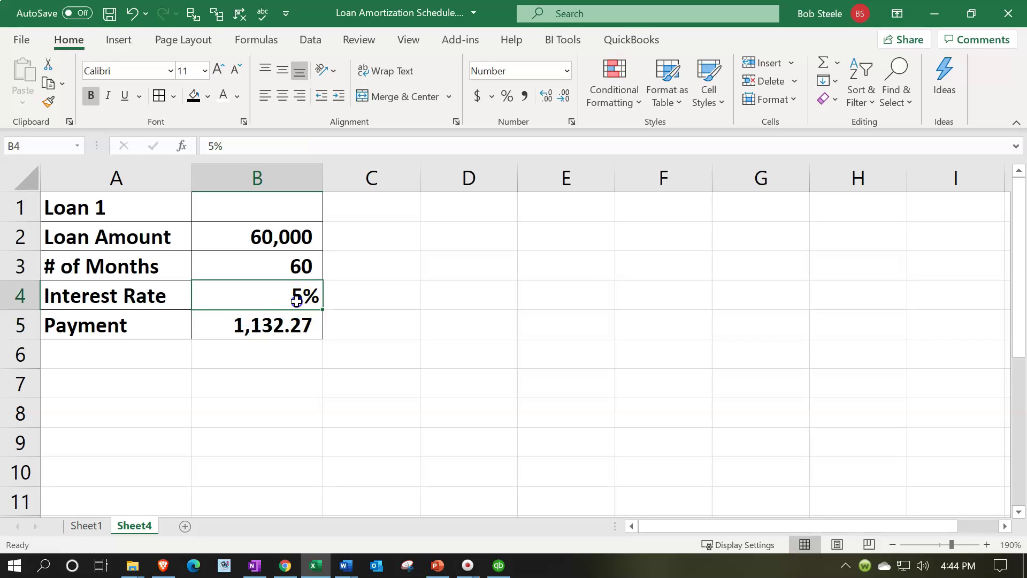
{"action": "left_click", "coordinate": [287, 359]}
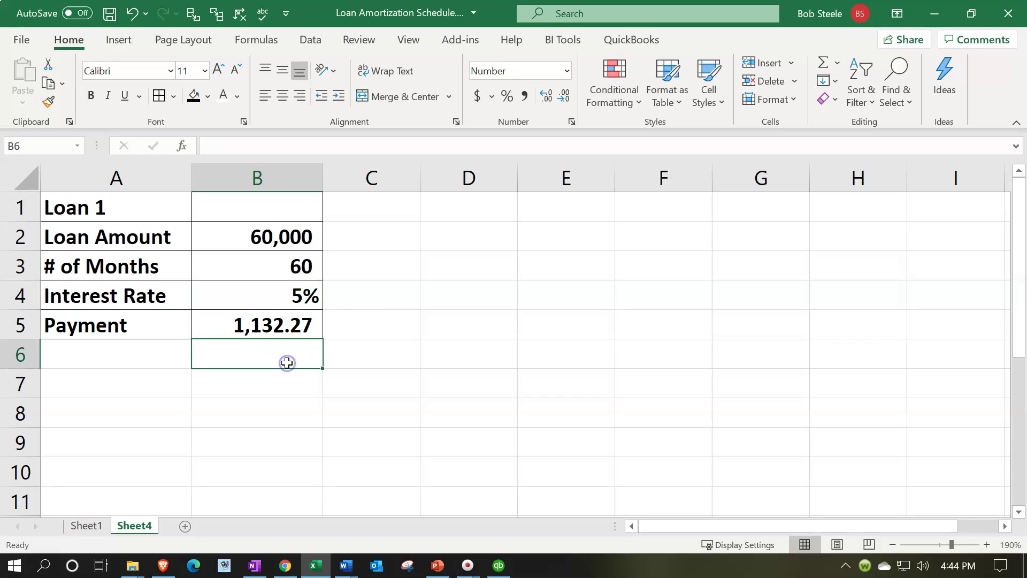
{"action": "left_click", "coordinate": [263, 354]}
- Copy the payment in B5 and paste it as a value only into B6
{"action": "left_click", "coordinate": [273, 325]}
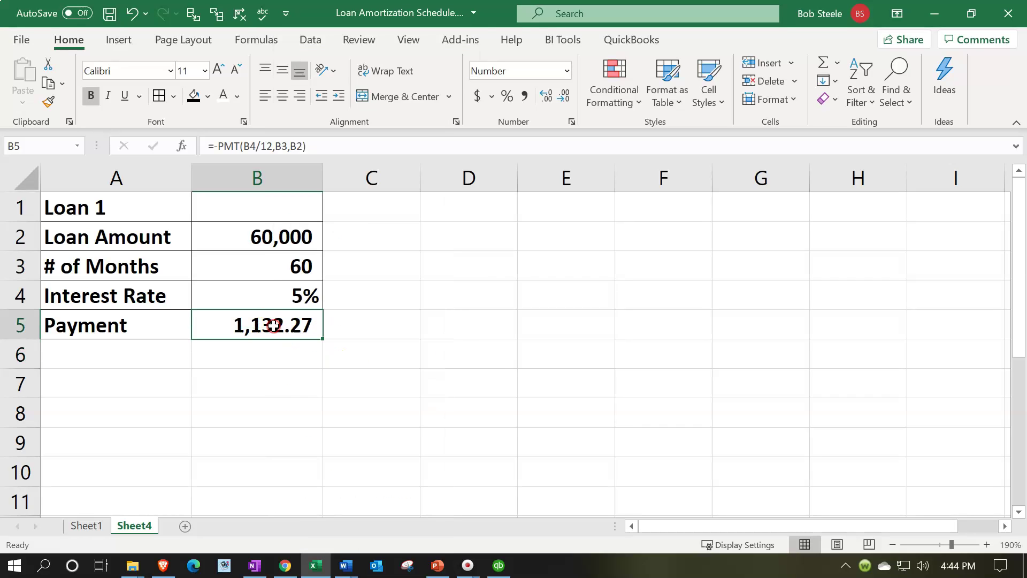
{"action": "right_click", "coordinate": [273, 325]}
{"action": "left_click", "coordinate": [310, 123]}
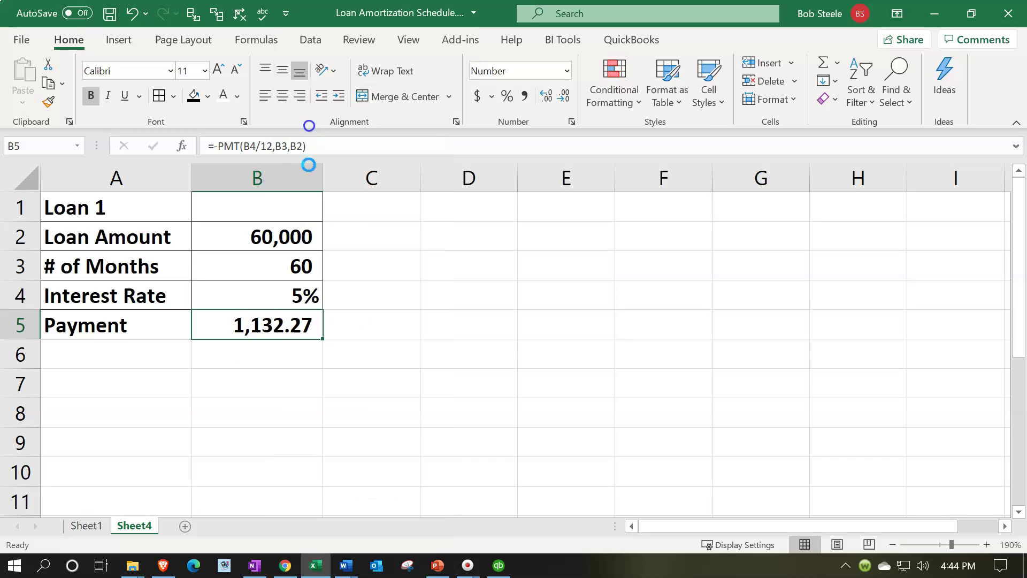
{"action": "left_click", "coordinate": [254, 359]}
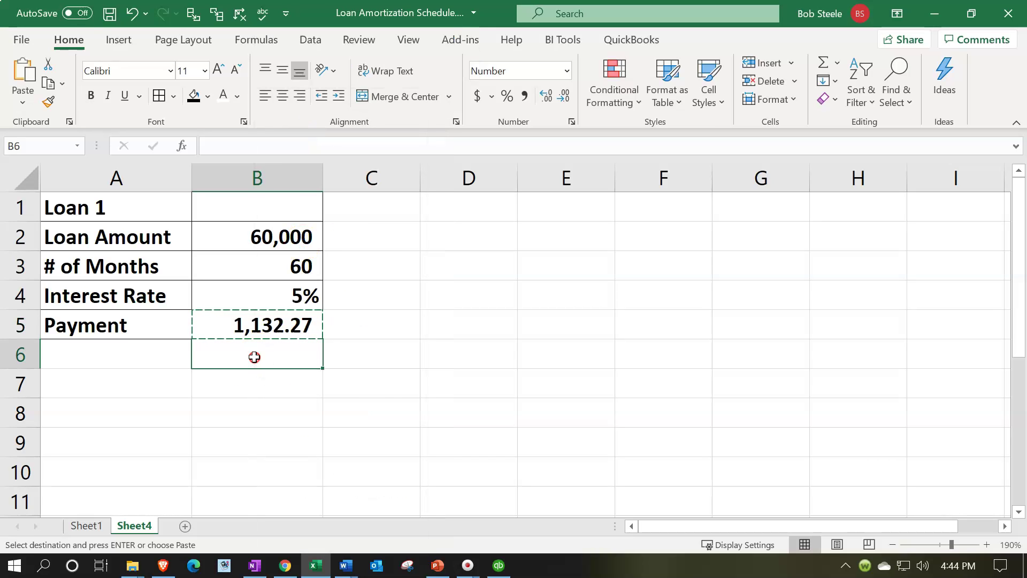
{"action": "right_click", "coordinate": [255, 357]}
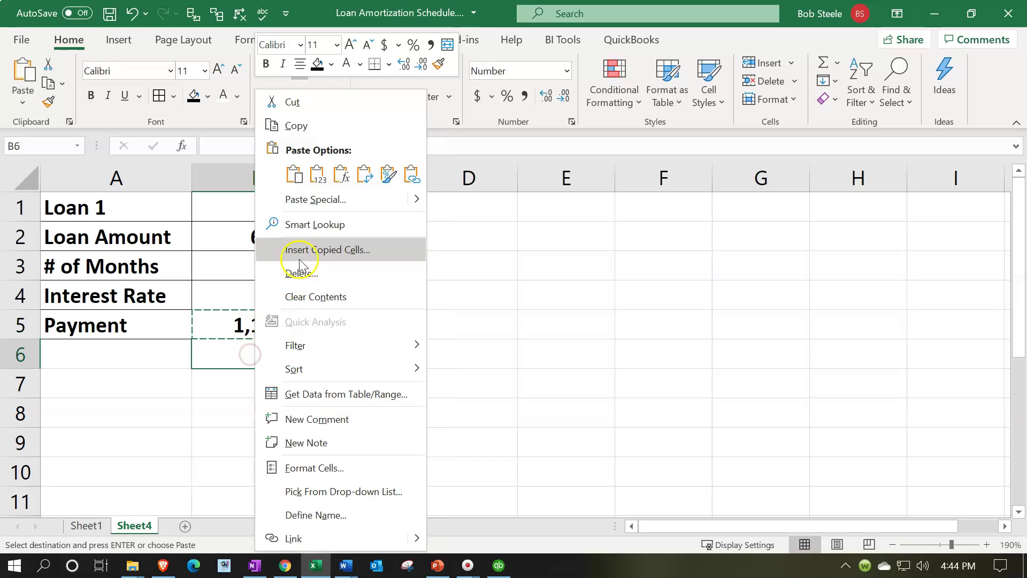
{"action": "left_click", "coordinate": [321, 182]}
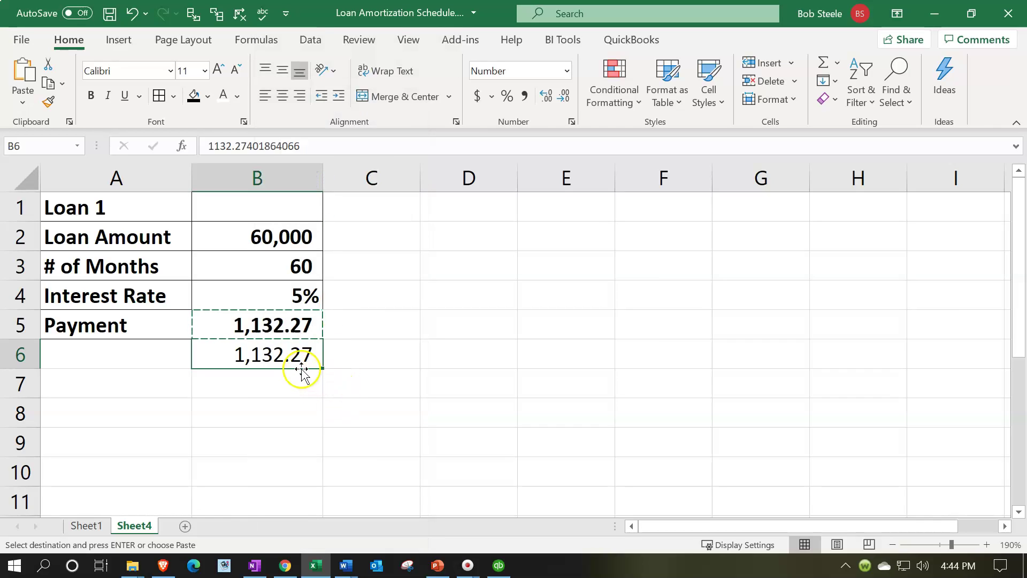
- Set the interest rate in B4 to 1% and compare the payment in B5 with the copy in B6
{"action": "left_click", "coordinate": [280, 328]}
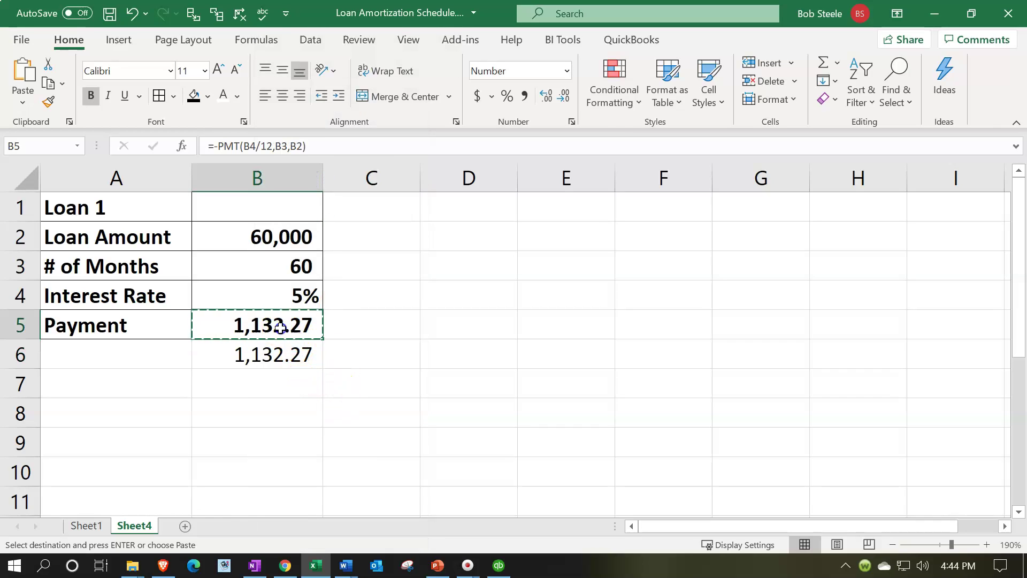
{"action": "left_click", "coordinate": [277, 292]}
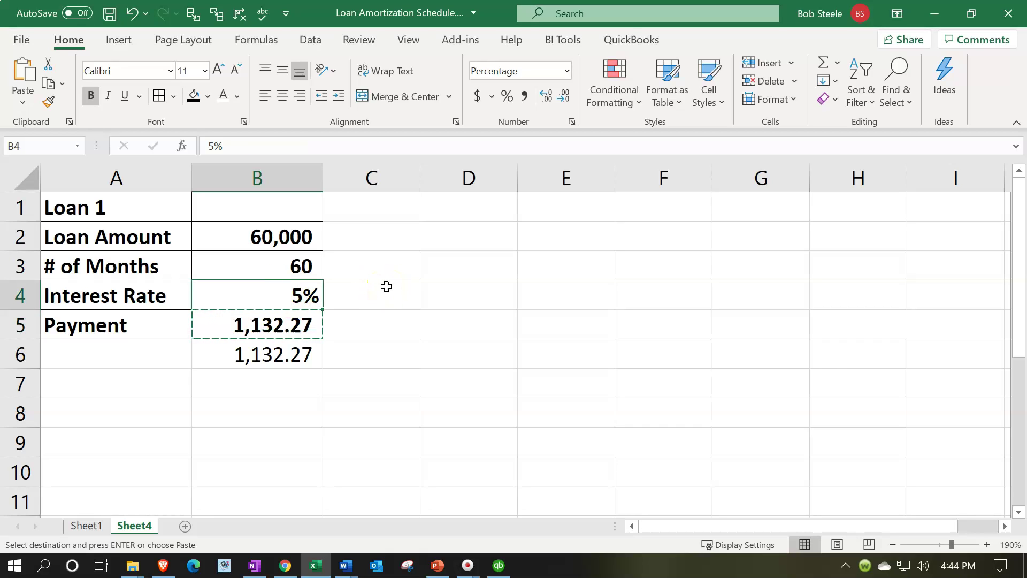
{"action": "type", "text": "1"}
{"action": "key", "text": "Return"}
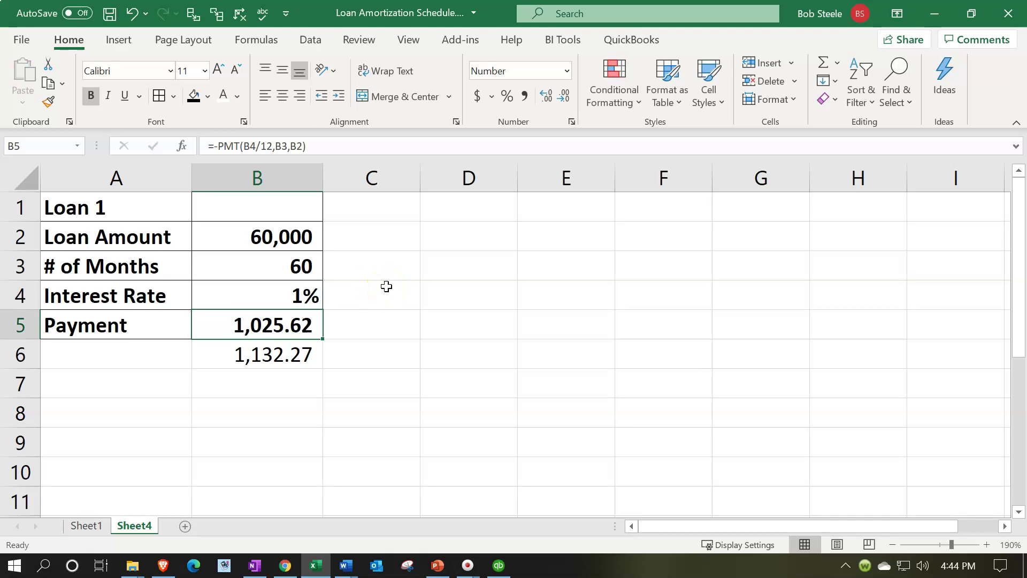
{"action": "key", "text": "Right"}
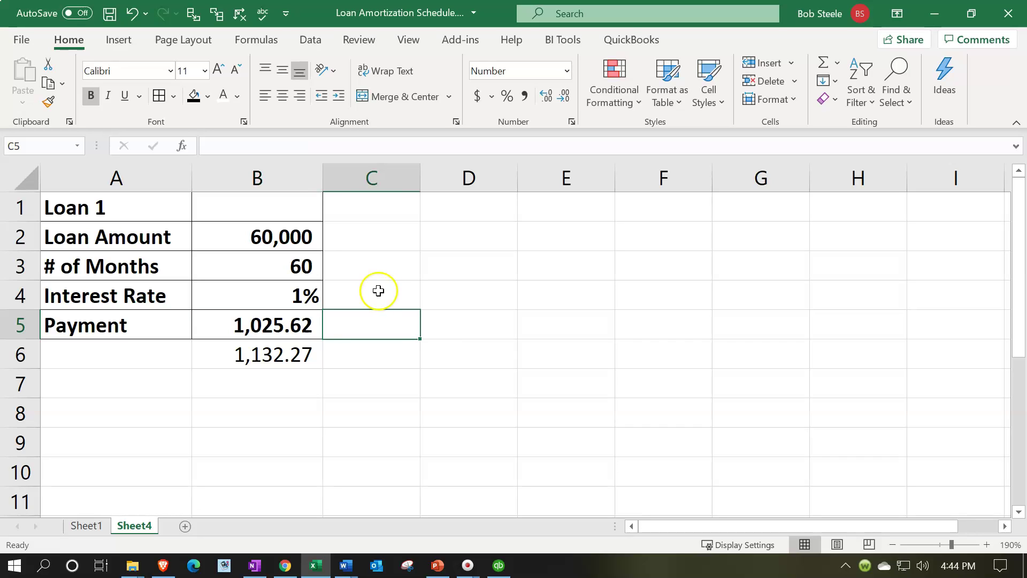
{"action": "left_click", "coordinate": [289, 353]}
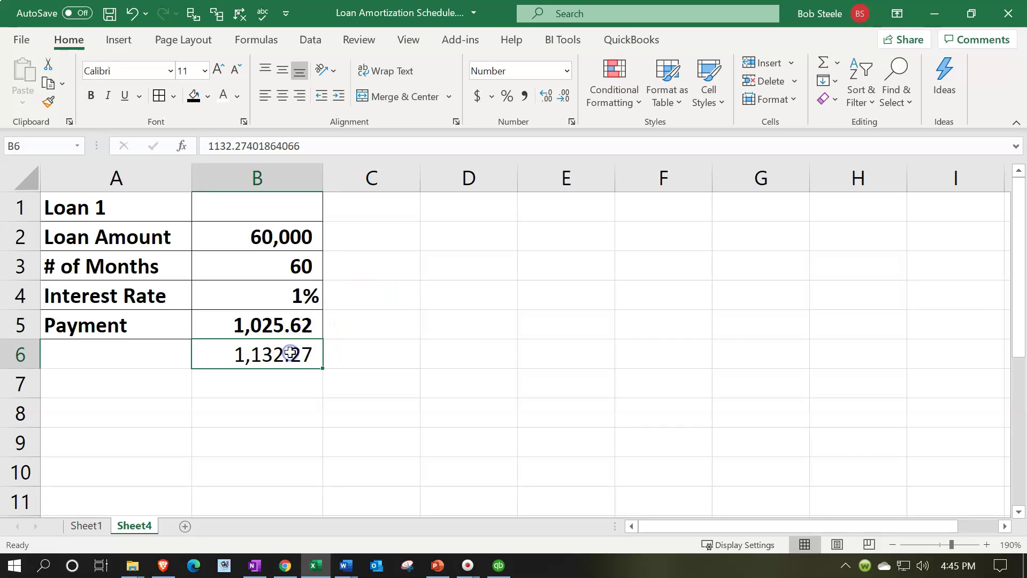
- Inspect the cell references in the payment formula in B5 without changing it
{"action": "double_click", "coordinate": [280, 324]}
{"action": "key", "text": "Return"}
{"action": "left_click", "coordinate": [298, 301]}
{"action": "double_click", "coordinate": [300, 322]}
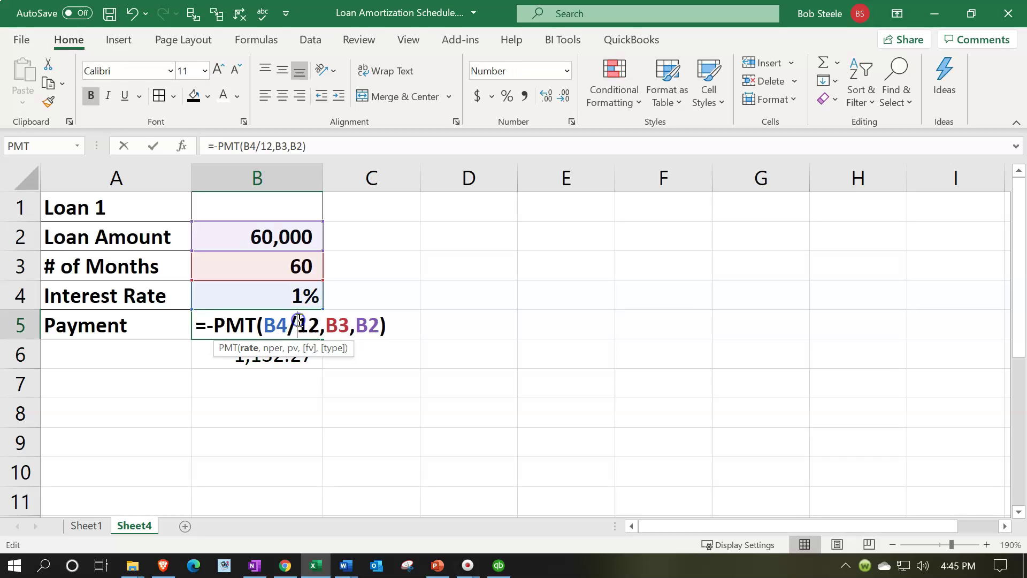
{"action": "key", "text": "Return"}
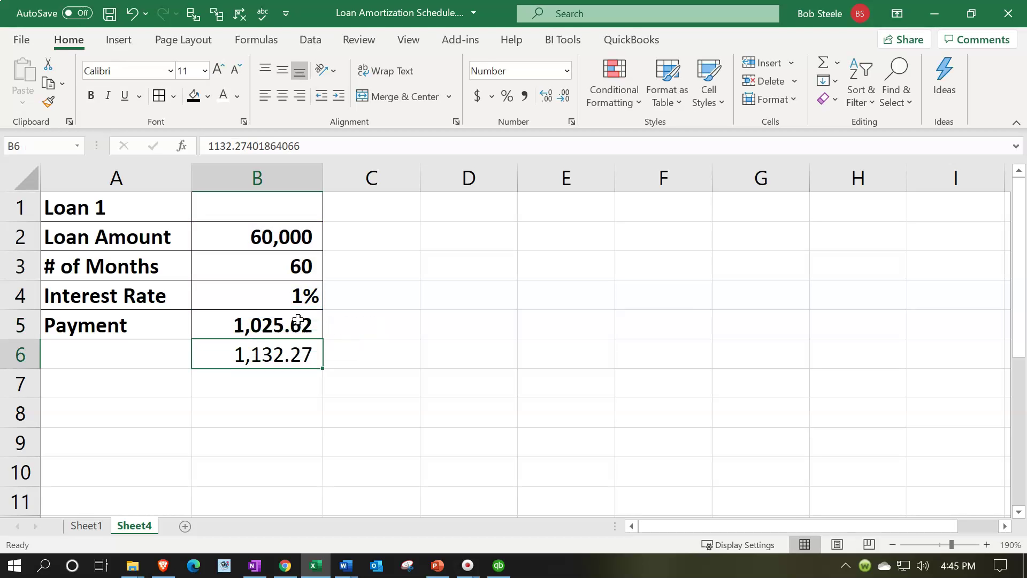
{"action": "left_click", "coordinate": [373, 323]}
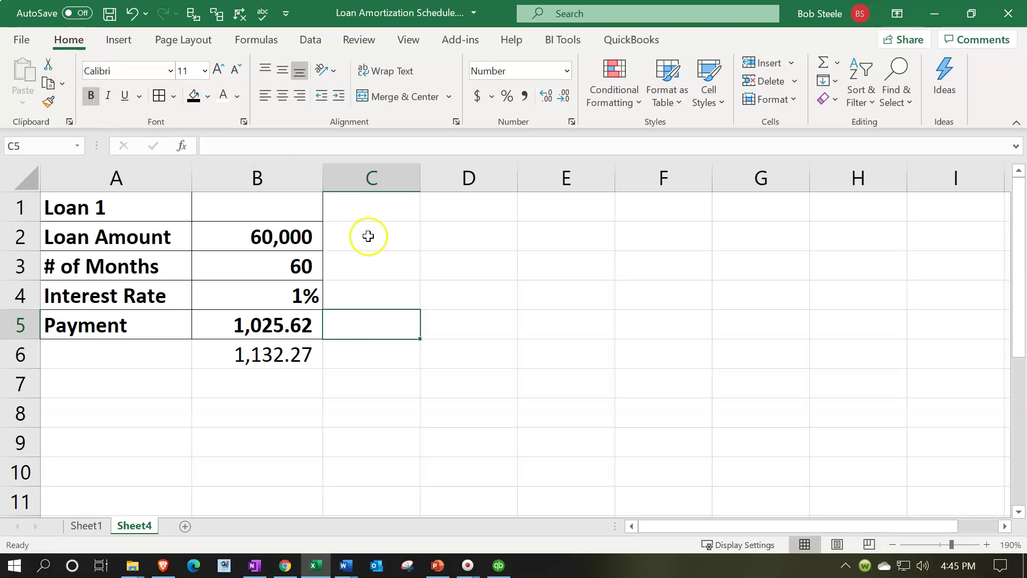
- Run Goal Seek to bring the payment in B5 to 1132.27 by changing the interest rate in B4, and keep the solution
{"action": "left_click", "coordinate": [311, 41]}
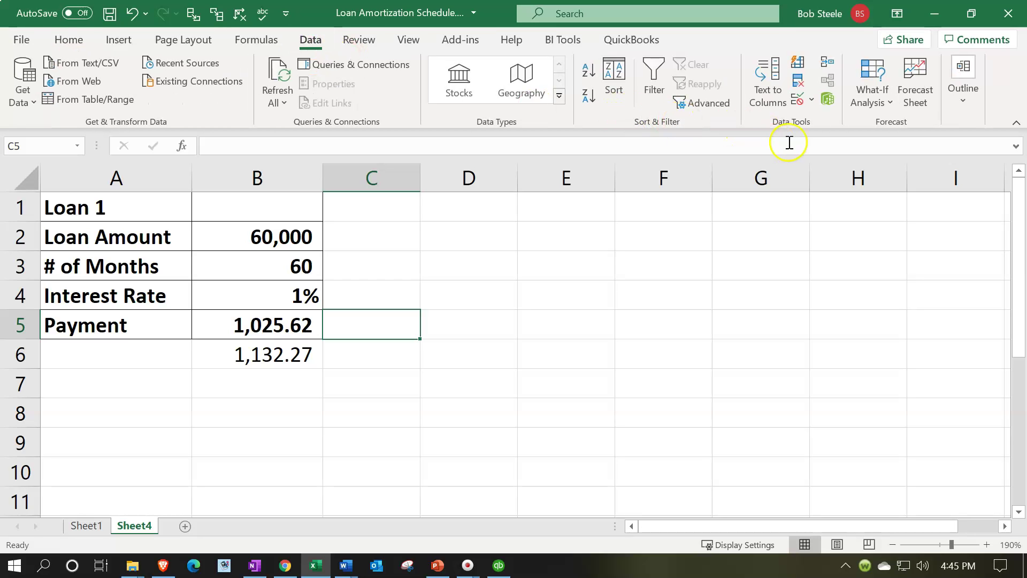
{"action": "left_click", "coordinate": [874, 107]}
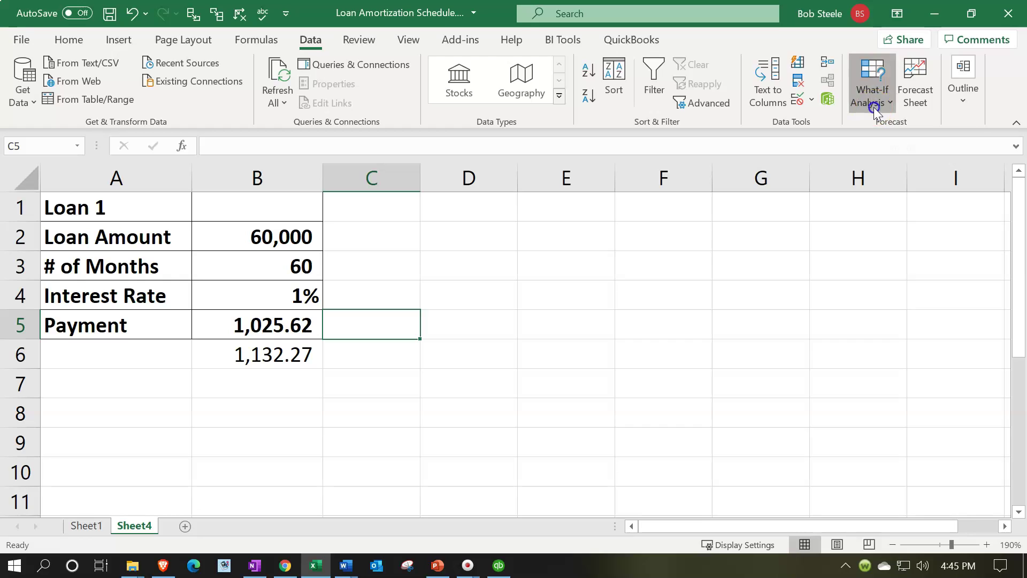
{"action": "left_click", "coordinate": [887, 148]}
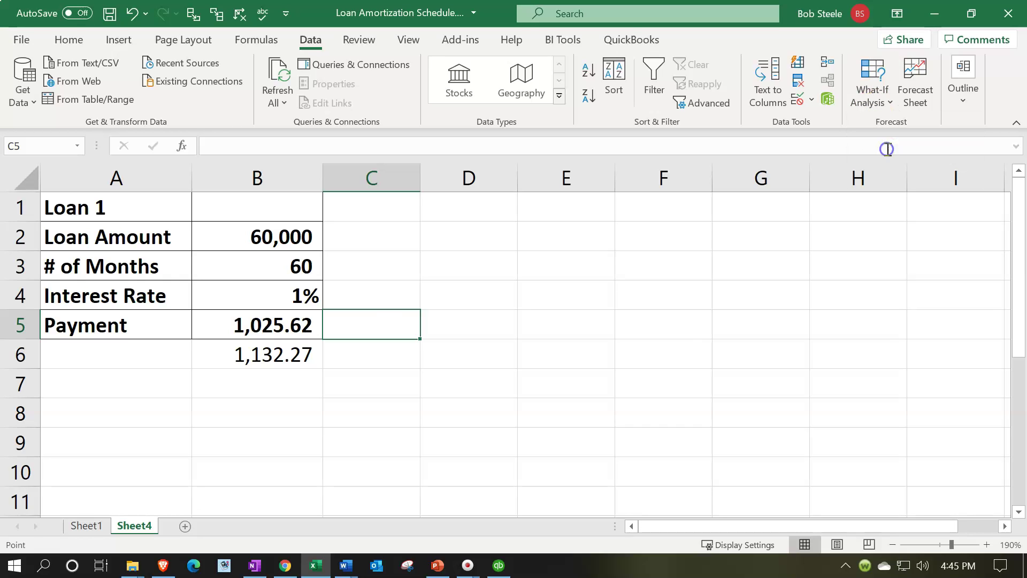
{"action": "left_click_drag", "start_coordinate": [673, 207], "coordinate": [523, 204]}
{"action": "left_click", "coordinate": [271, 326]}
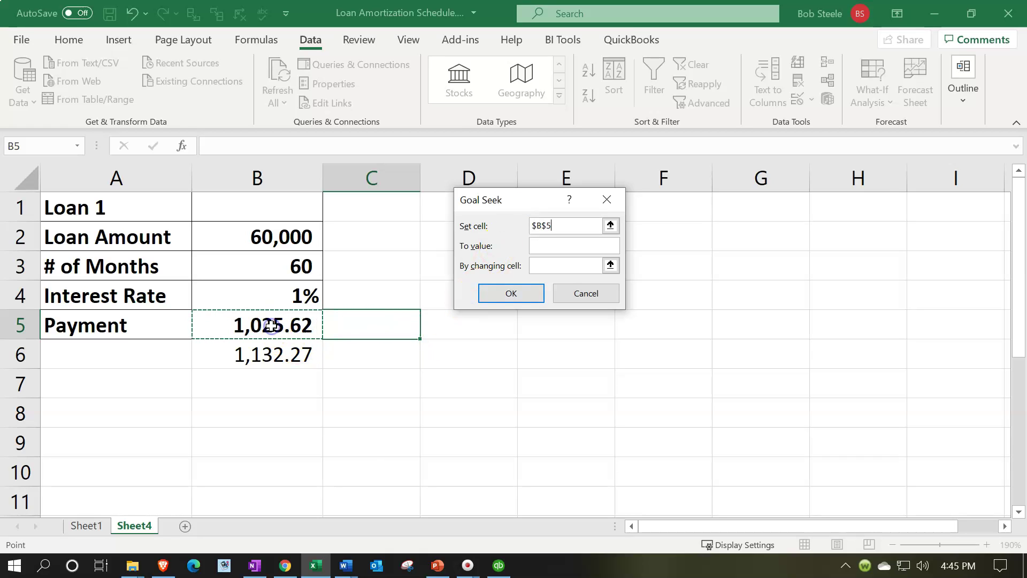
{"action": "left_click", "coordinate": [537, 243]}
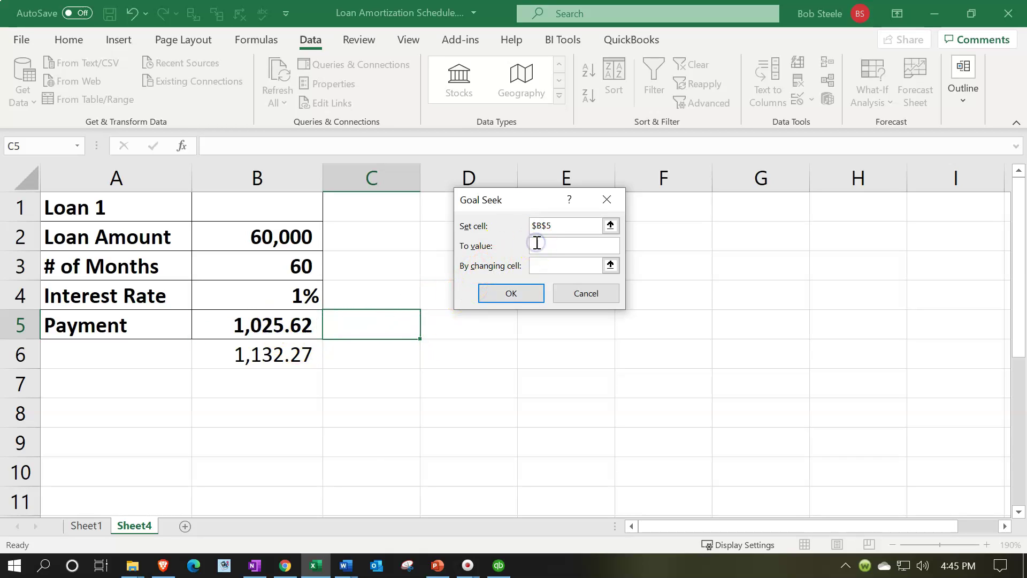
{"action": "type", "text": "1132.27"}
{"action": "left_click", "coordinate": [530, 266]}
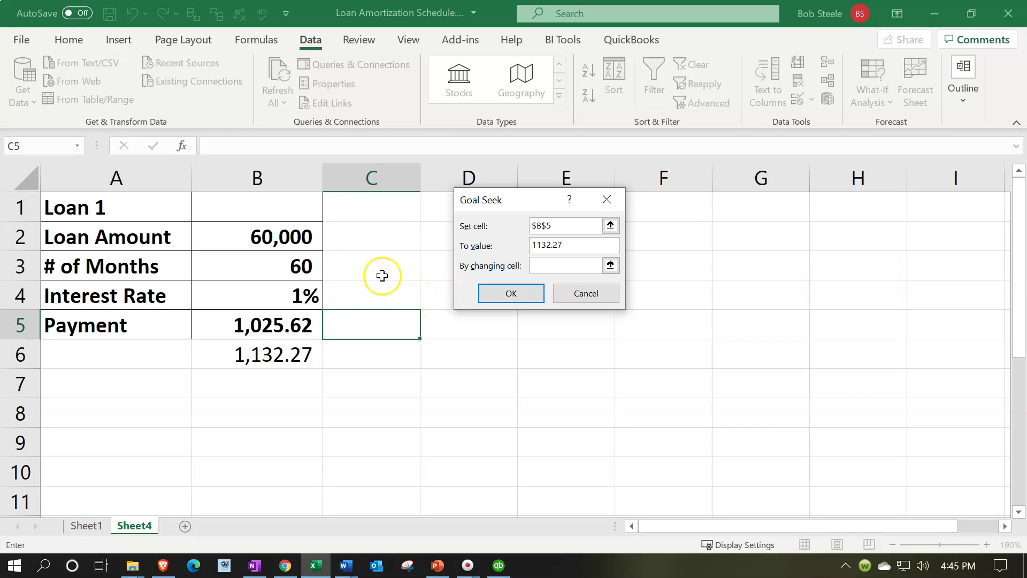
{"action": "left_click", "coordinate": [302, 296]}
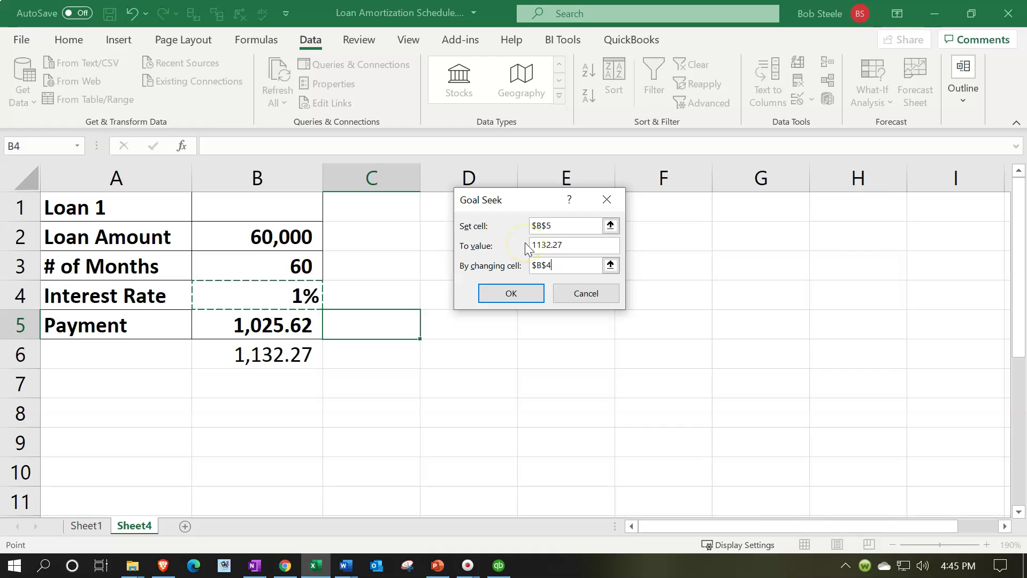
{"action": "left_click", "coordinate": [529, 293]}
{"action": "left_click", "coordinate": [529, 294]}
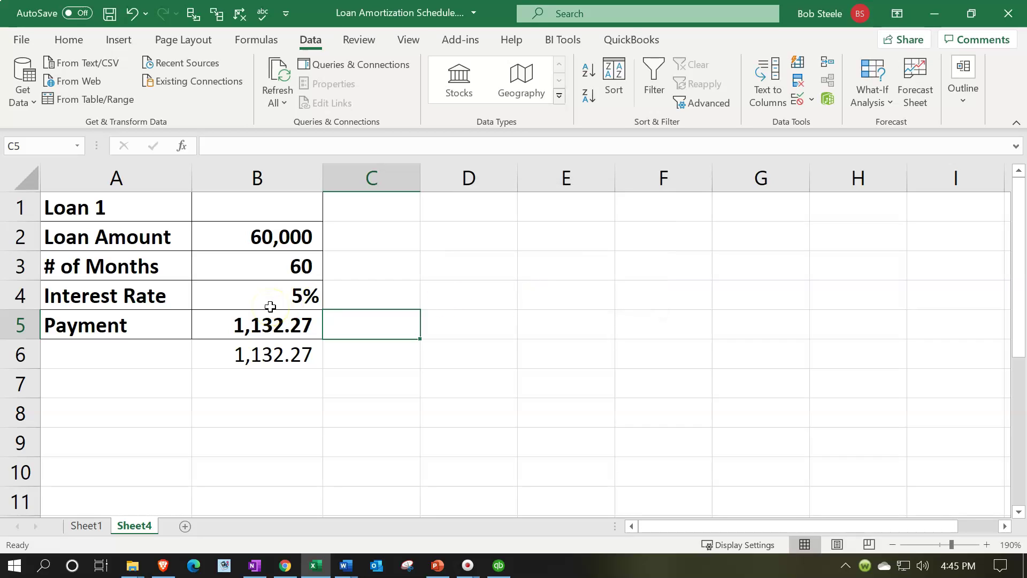
- Clear the payment copy from B6 and check the solved interest rate in B4
{"action": "left_click", "coordinate": [270, 332]}
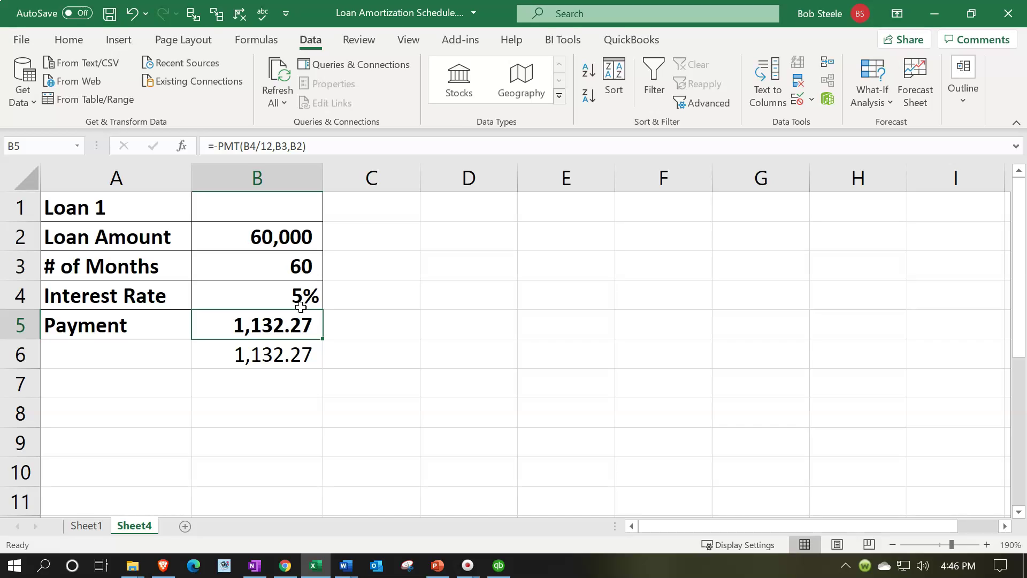
{"action": "left_click", "coordinate": [272, 350]}
{"action": "key", "text": "Delete"}
{"action": "key", "text": "Up"}
{"action": "key", "text": "Up"}
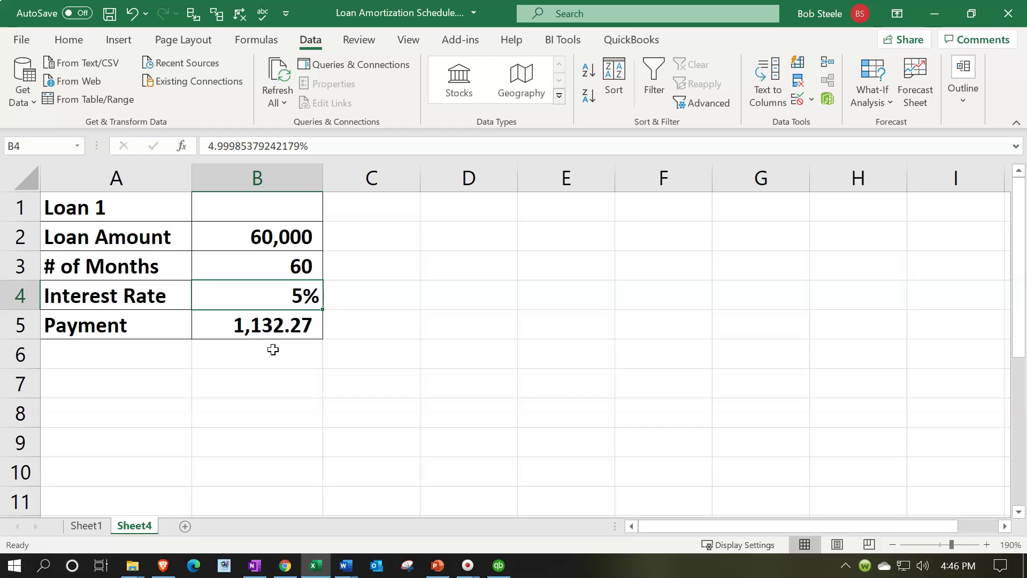
{"action": "key", "text": "Down"}
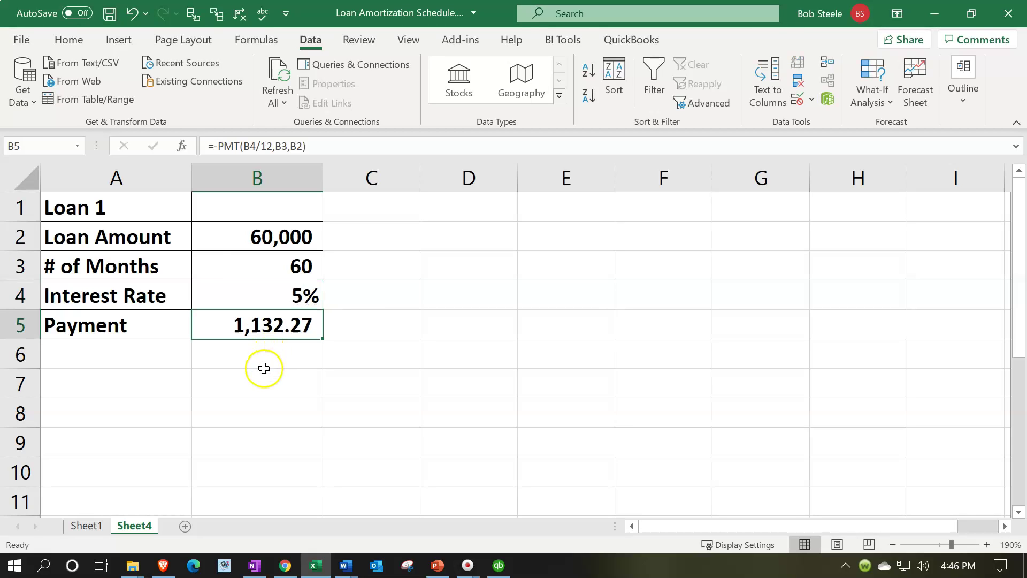
- Copy the amortization table headers A7:E8 from Sheet1 and paste them as values at A7 on Sheet4
{"action": "left_click", "coordinate": [93, 533]}
{"action": "left_click_drag", "start_coordinate": [143, 344], "coordinate": [500, 374]}
{"action": "key", "text": "ctrl+c"}
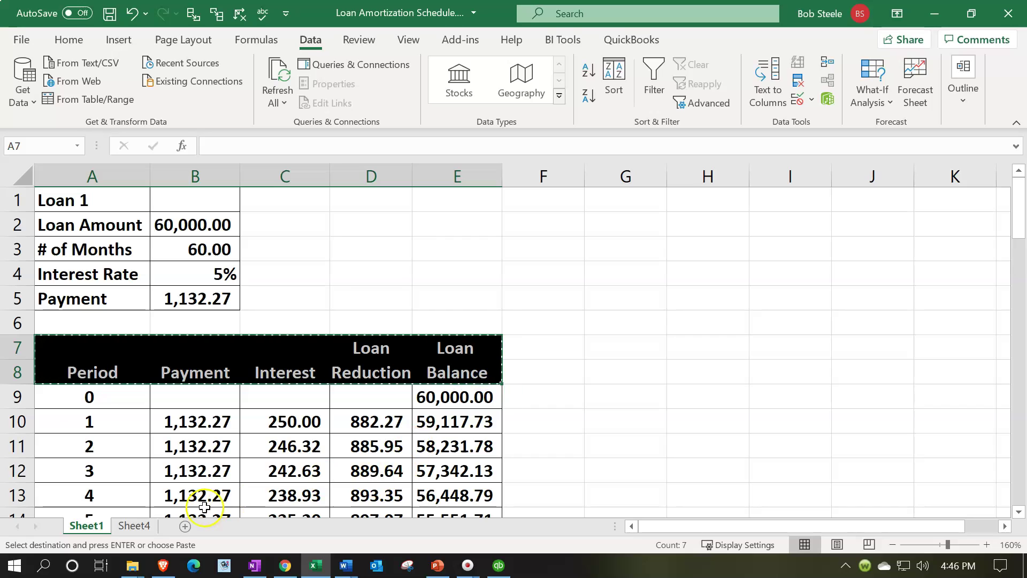
{"action": "left_click", "coordinate": [134, 526]}
{"action": "left_click", "coordinate": [94, 374]}
{"action": "scroll", "coordinate": [94, 374], "scroll_direction": "up", "scroll_amount": 2}
{"action": "right_click", "coordinate": [95, 378]}
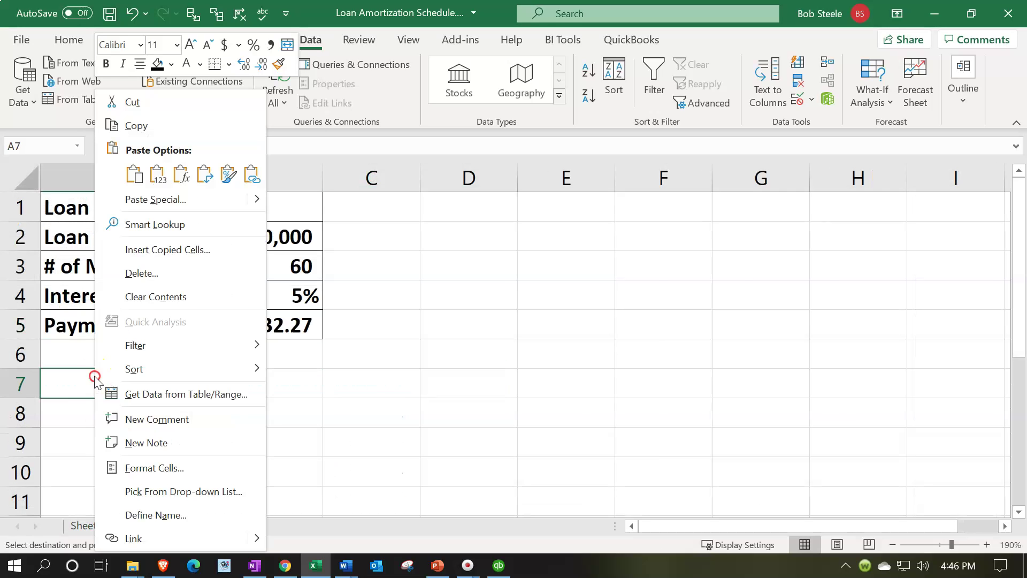
{"action": "left_click", "coordinate": [156, 182]}
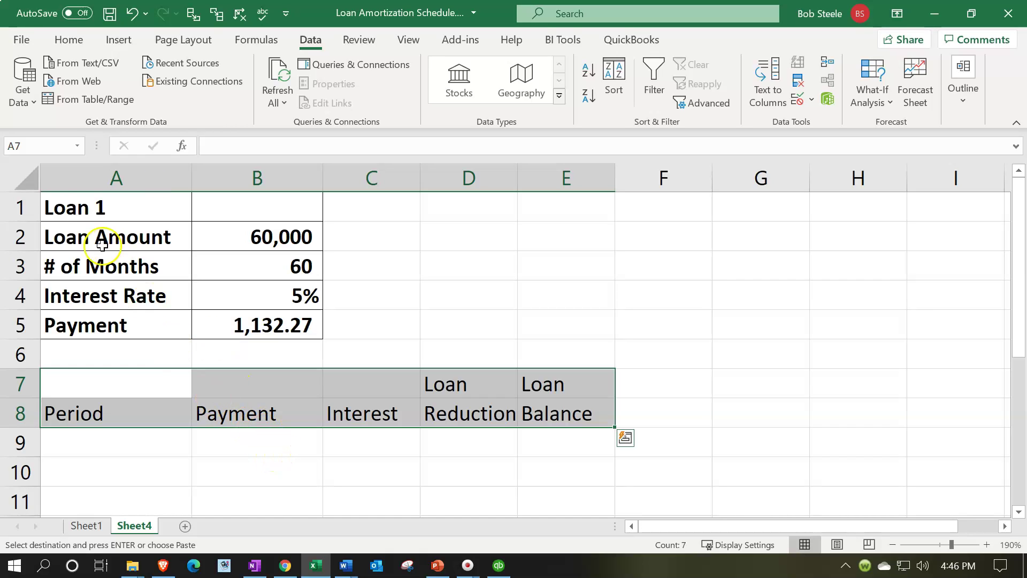
- Make all cells on Sheet4 bold
{"action": "left_click", "coordinate": [24, 180]}
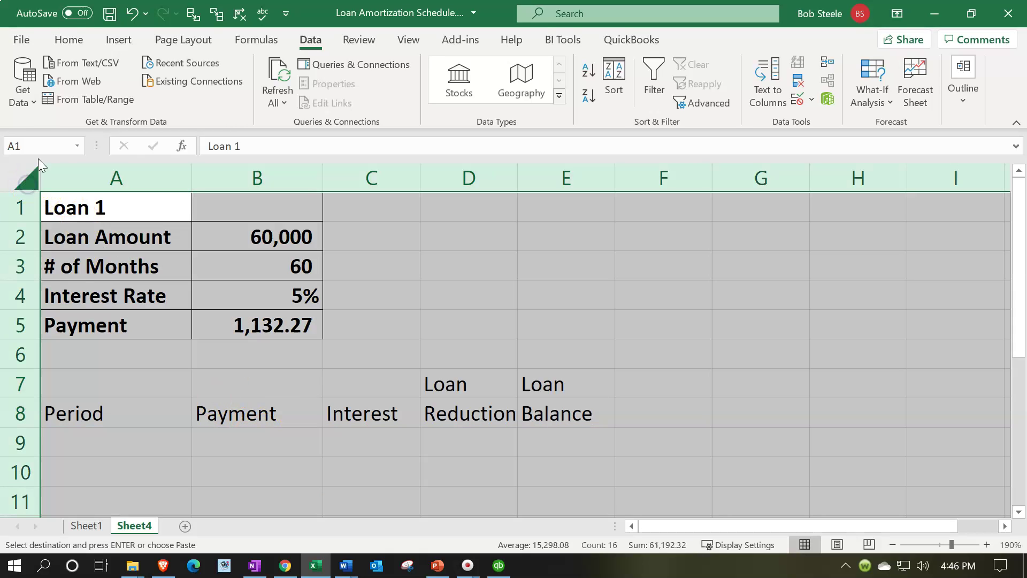
{"action": "left_click", "coordinate": [75, 42]}
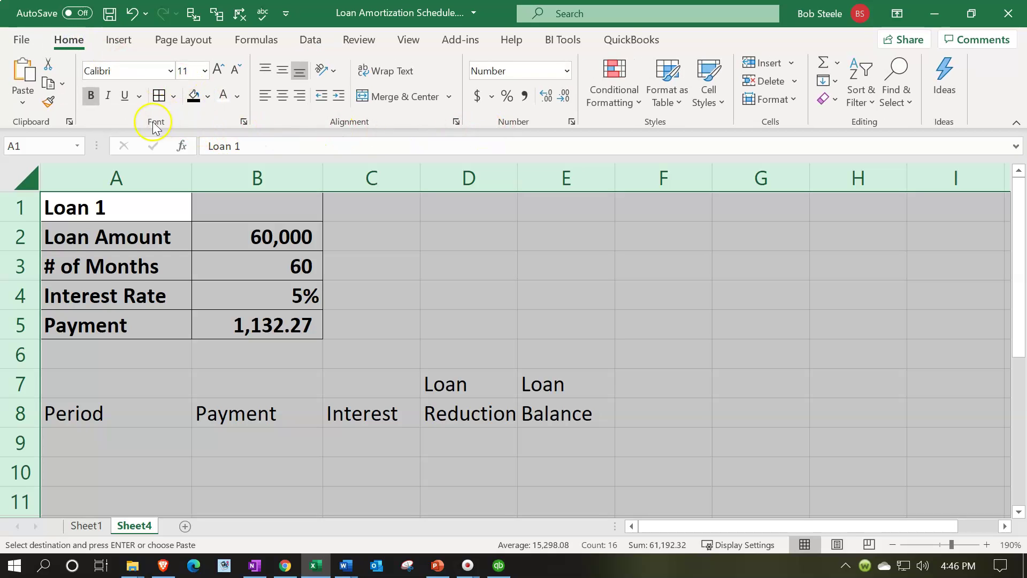
{"action": "left_click", "coordinate": [89, 96]}
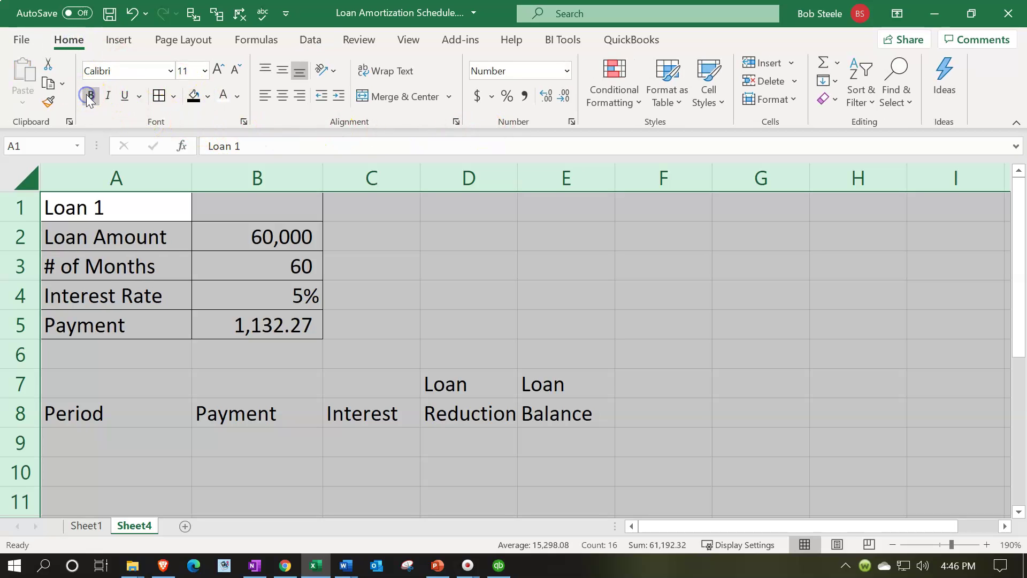
{"action": "left_click", "coordinate": [89, 98]}
{"action": "left_click", "coordinate": [213, 431]}
- Center the headers in A7:E8 and give them a black fill with a white font color
{"action": "left_click", "coordinate": [145, 372]}
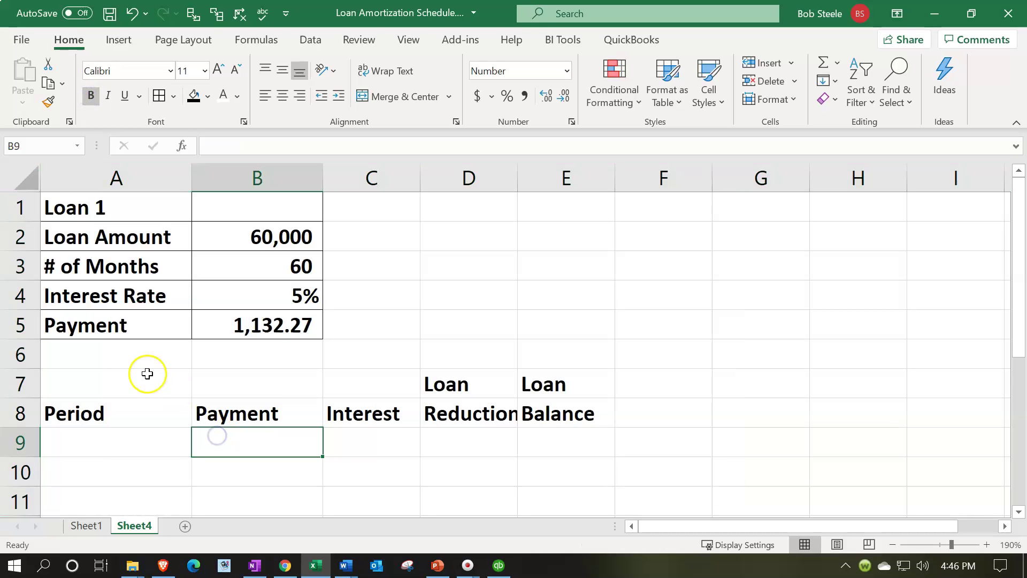
{"action": "left_click_drag", "start_coordinate": [259, 371], "coordinate": [532, 415]}
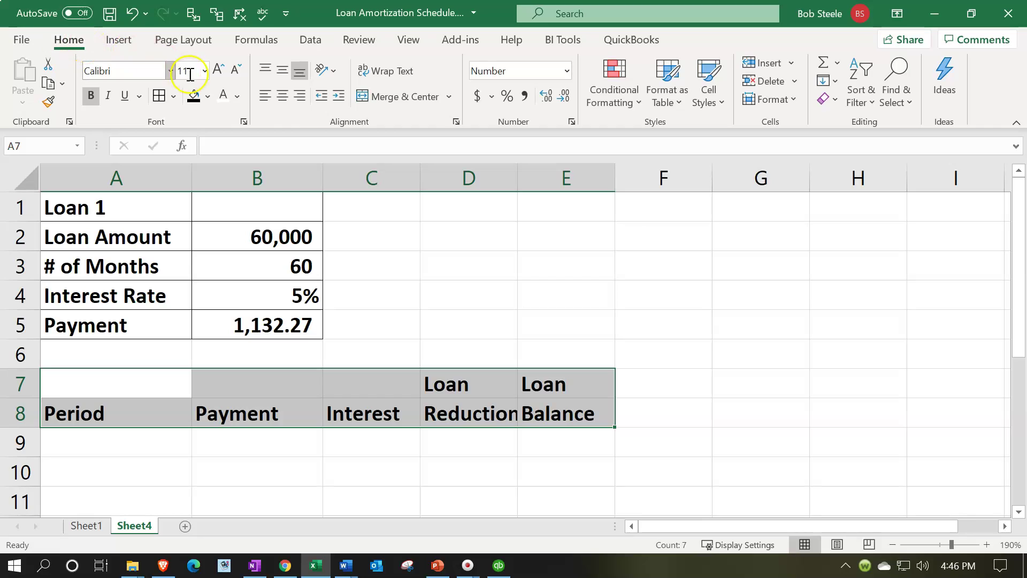
{"action": "left_click", "coordinate": [287, 98]}
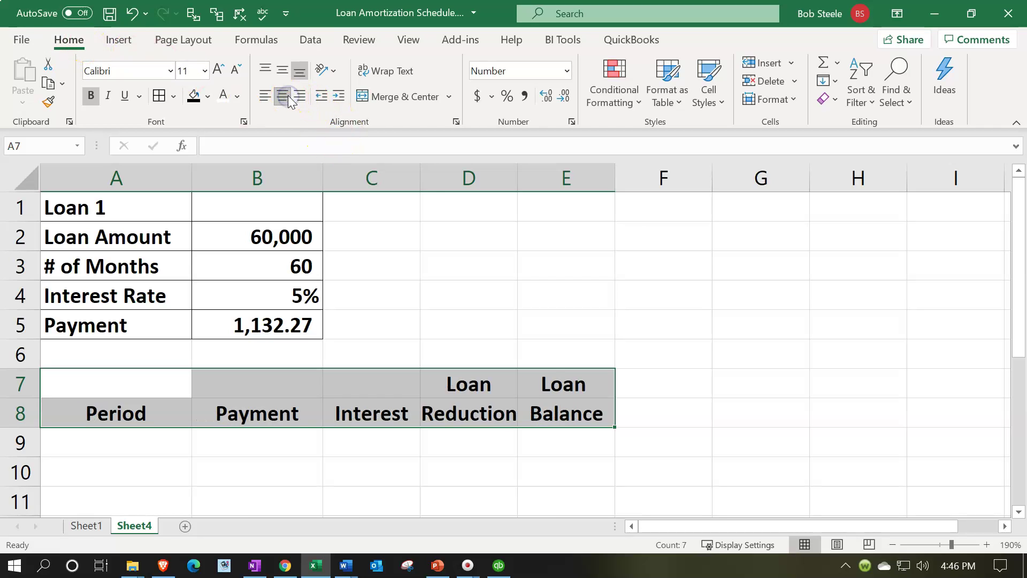
{"action": "left_click", "coordinate": [196, 100]}
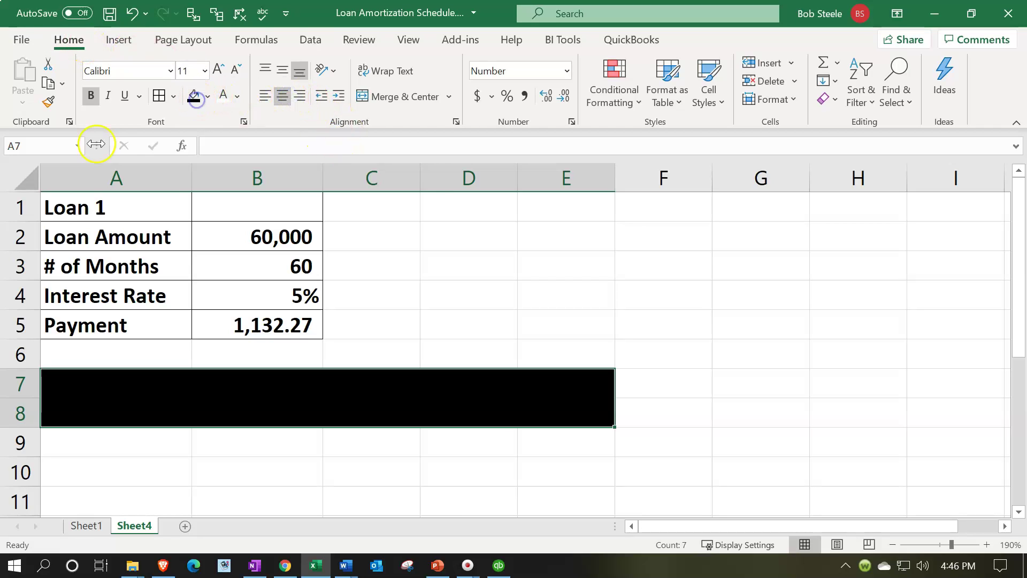
{"action": "left_click", "coordinate": [224, 96]}
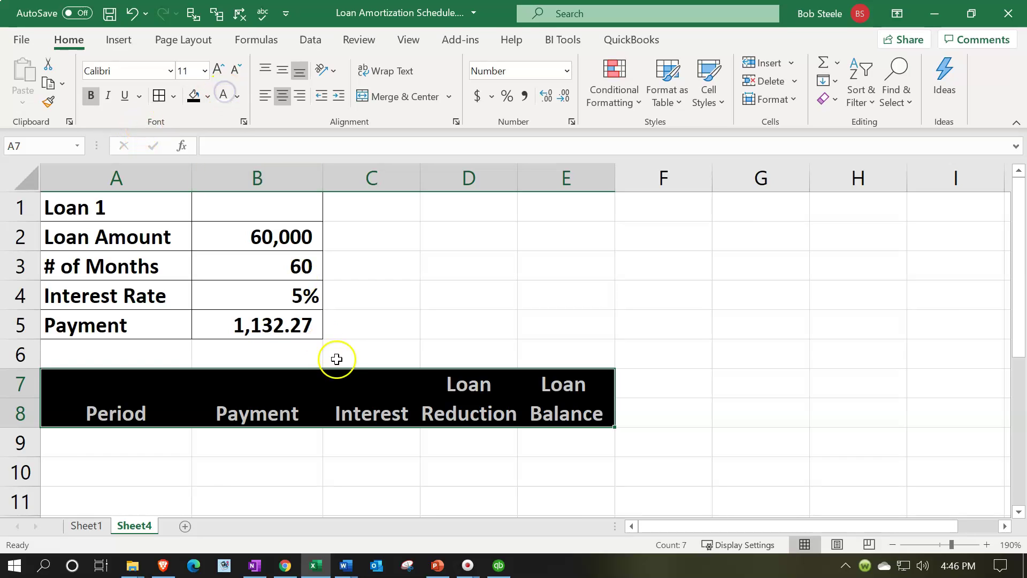
- Review the amortization table columns from Period to Loan Balance against the payment amount in B5
{"action": "scroll", "coordinate": [343, 353], "scroll_direction": "down", "scroll_amount": 1}
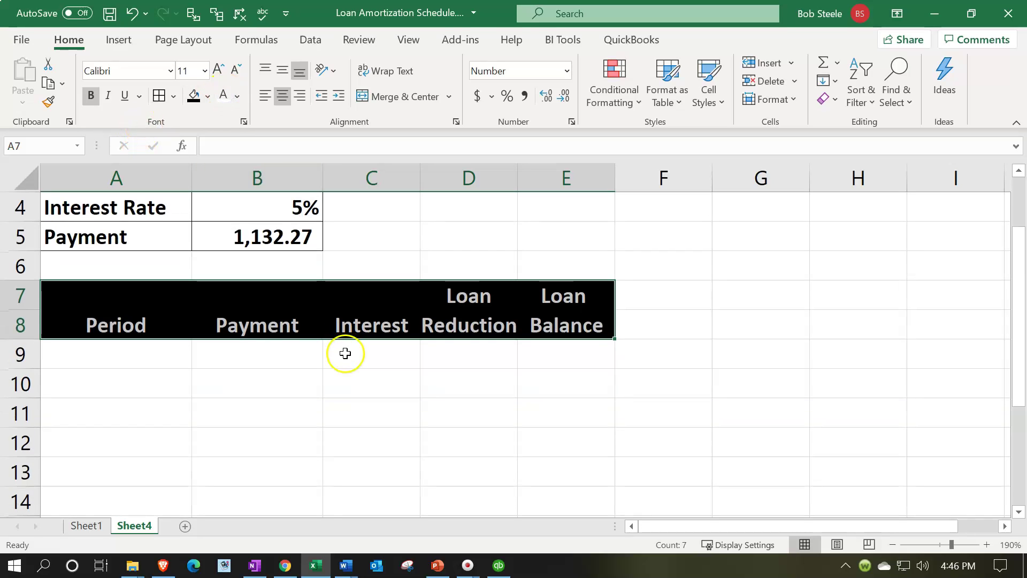
{"action": "left_click", "coordinate": [156, 364]}
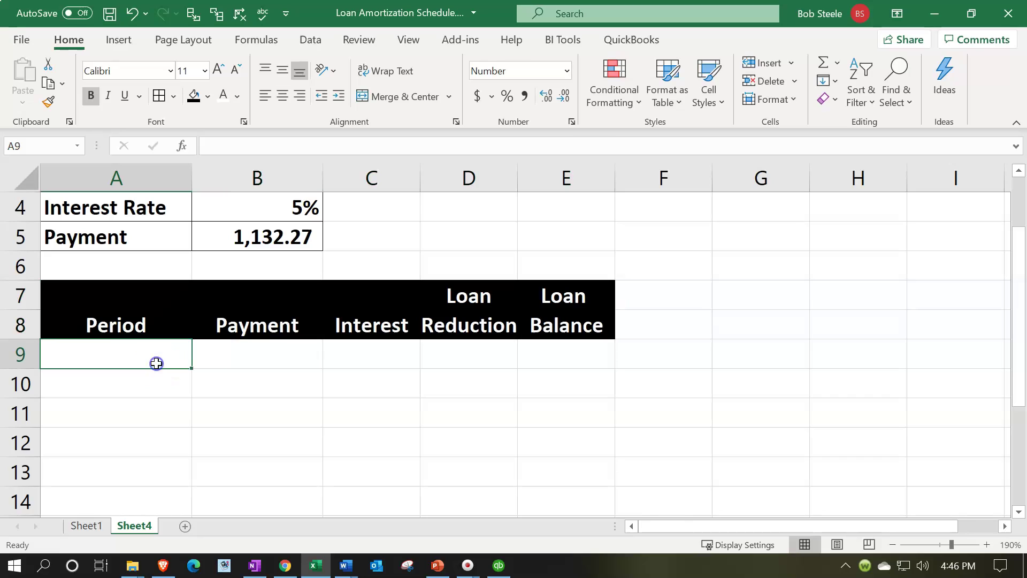
{"action": "key", "text": "Up"}
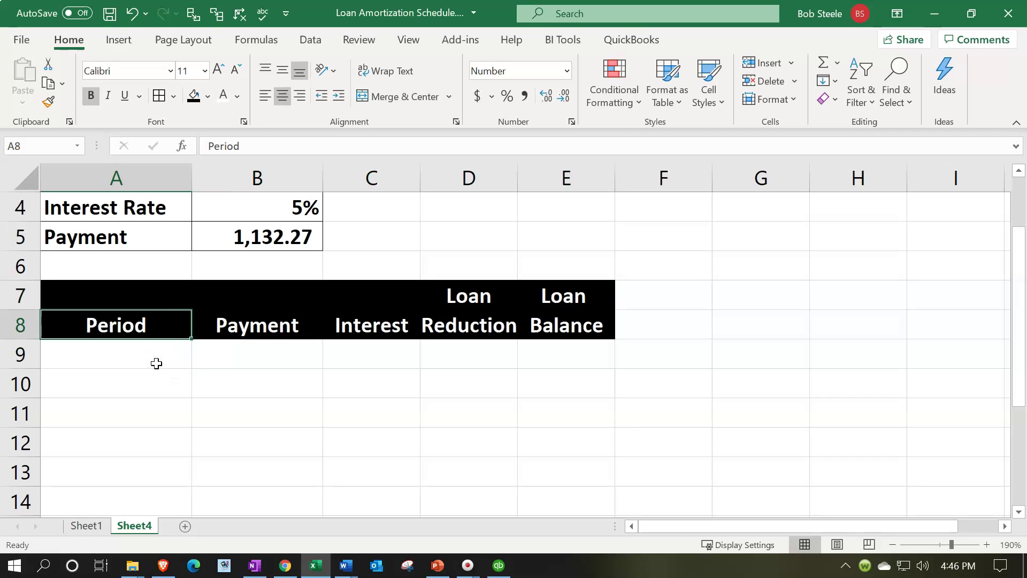
{"action": "key", "text": "Right"}
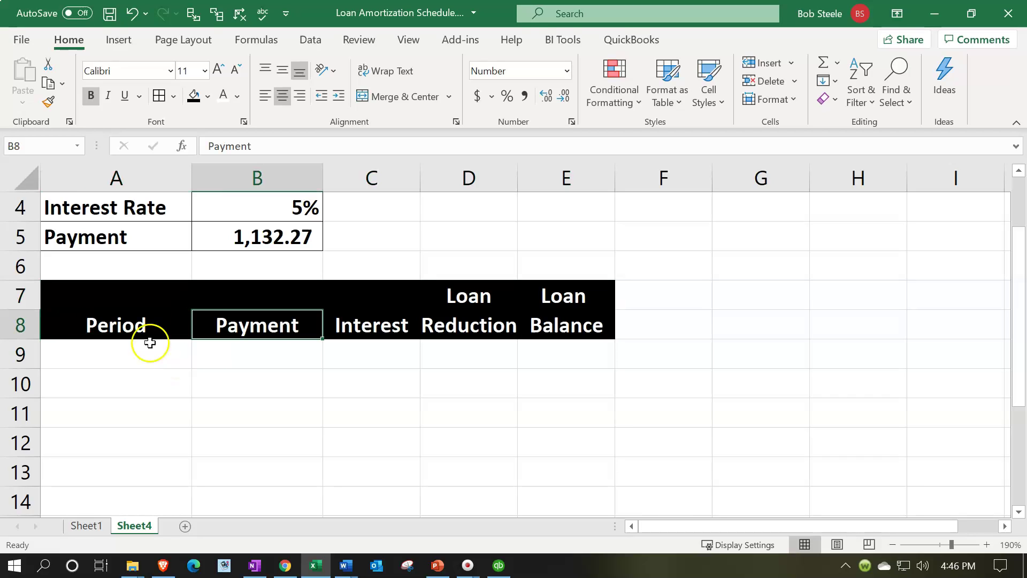
{"action": "left_click", "coordinate": [249, 245]}
{"action": "key", "text": "Down"}
{"action": "key", "text": "Down"}
{"action": "key", "text": "Down"}
{"action": "key", "text": "Down"}
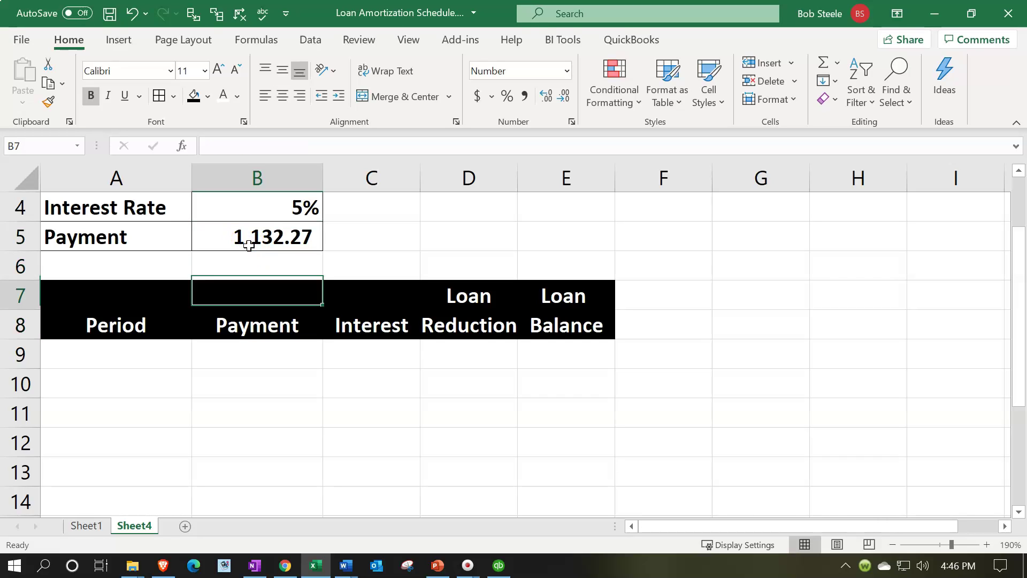
{"action": "key", "text": "Right"}
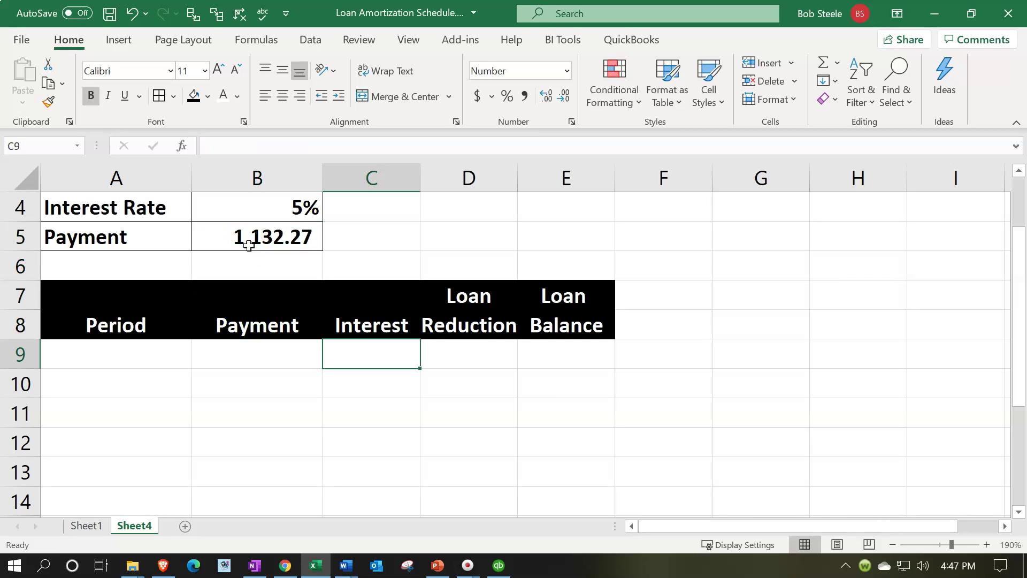
{"action": "key", "text": "Right"}
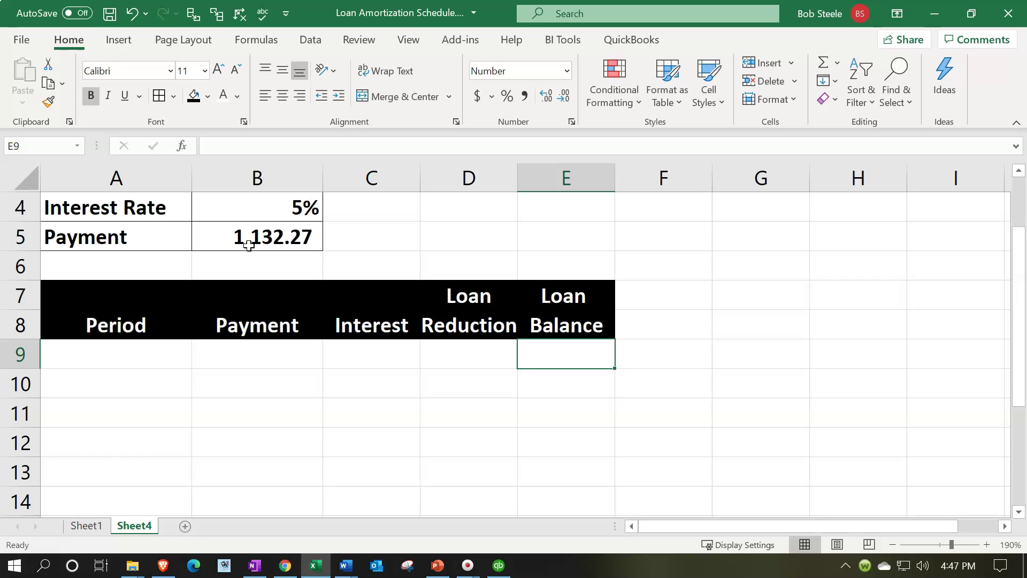
- Enter the first two period numbers, 0 in A9 and 1 in A10
{"action": "key", "text": "Left"}
{"action": "key", "text": "Left"}
{"action": "key", "text": "Left"}
{"action": "key", "text": "Left"}
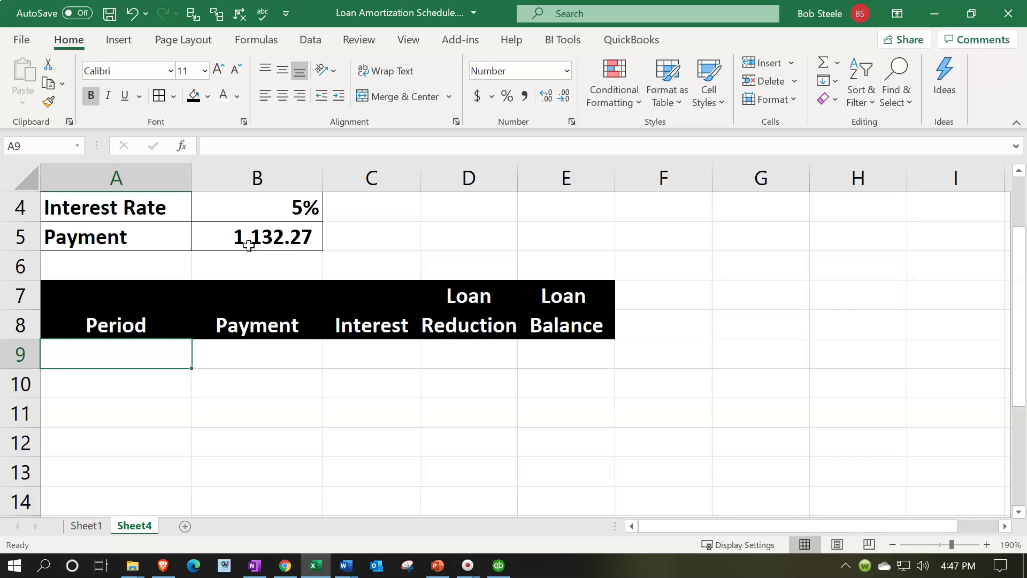
{"action": "type", "text": "0"}
{"action": "key", "text": "Return"}
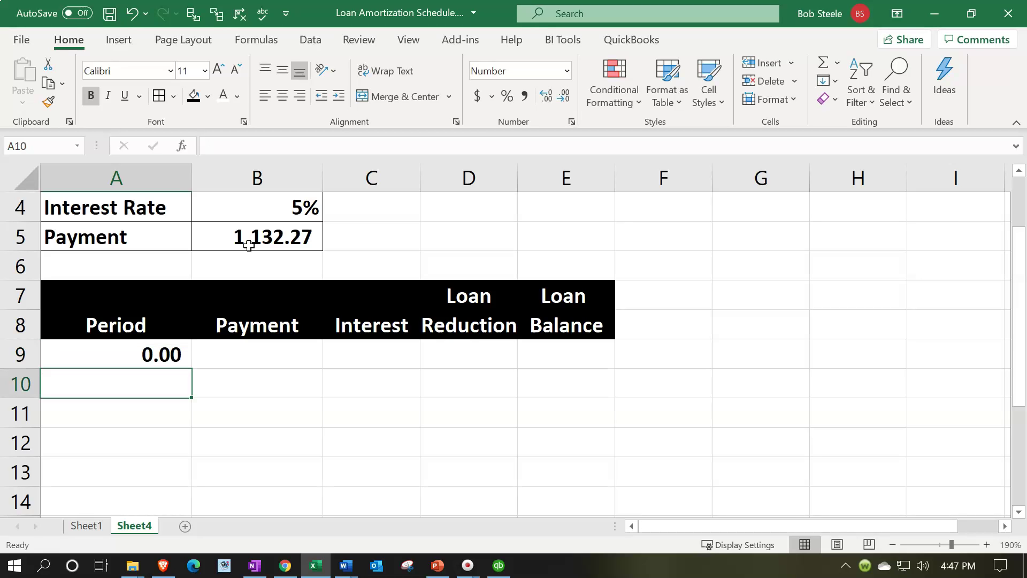
{"action": "type", "text": "1"}
{"action": "key", "text": "Return"}
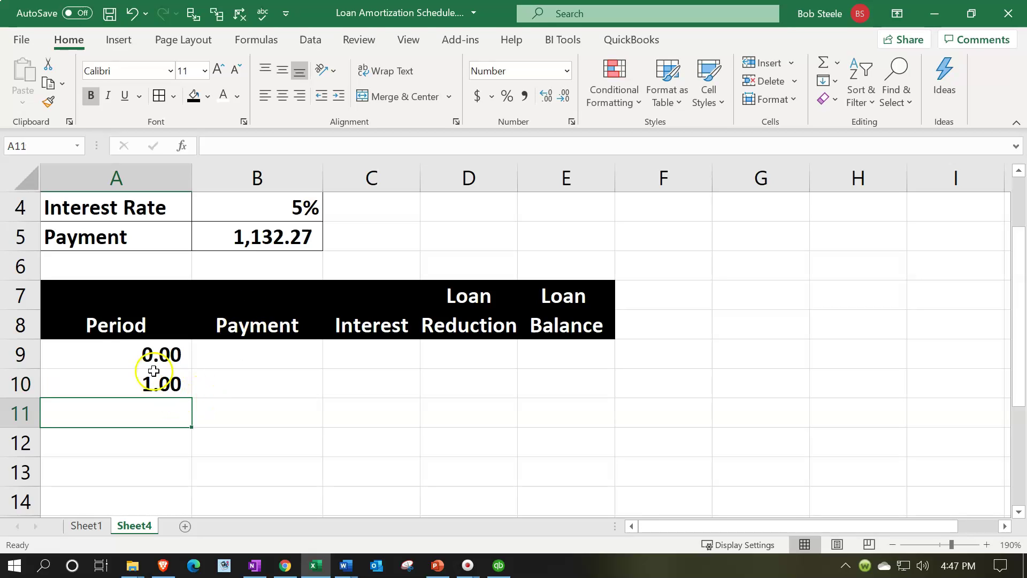
- Extend the period series from A9:A10 down to period 60 in A69
{"action": "left_click_drag", "start_coordinate": [160, 359], "coordinate": [160, 384]}
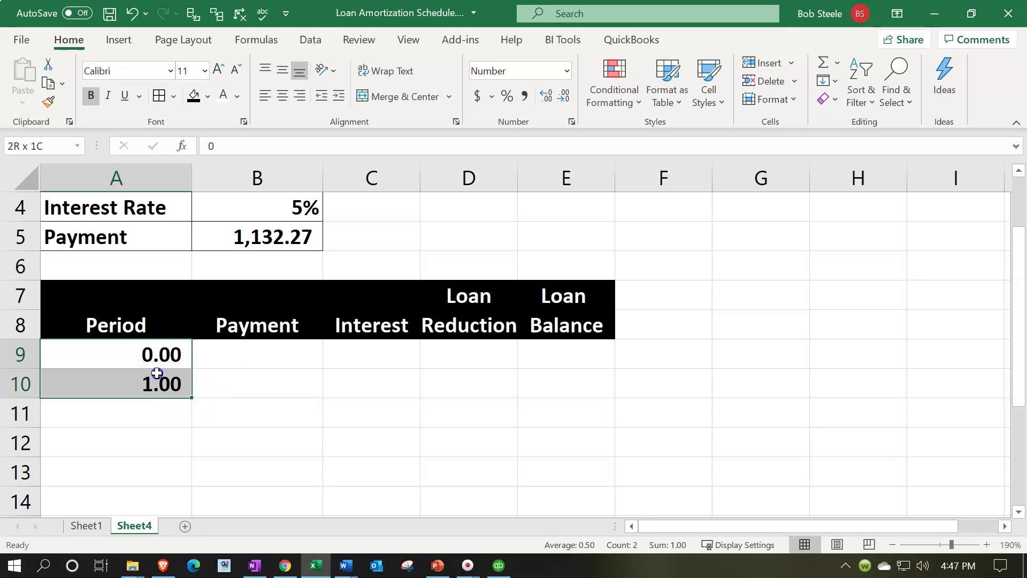
{"action": "scroll", "coordinate": [216, 383], "scroll_direction": "down", "scroll_amount": 1}
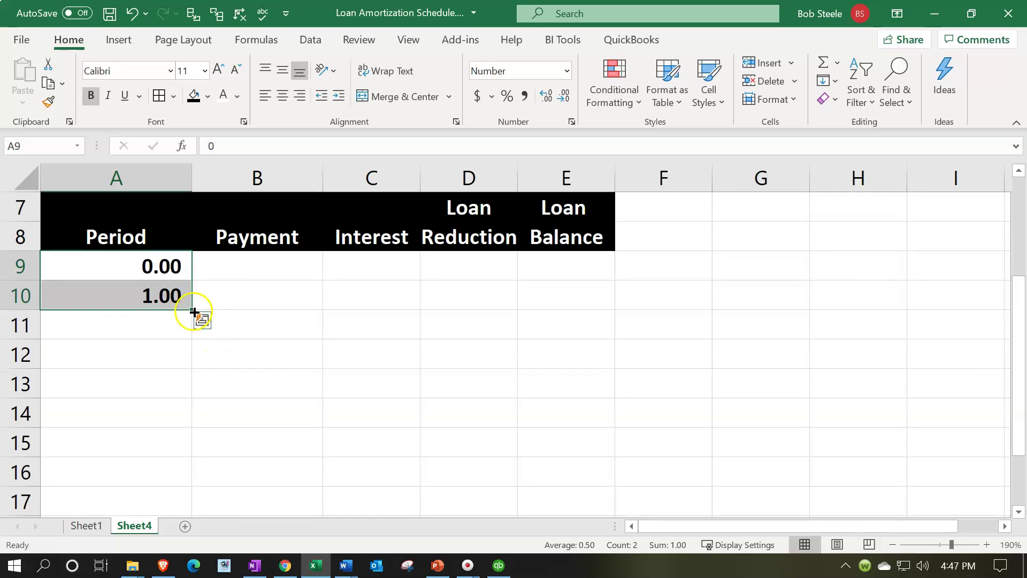
{"action": "left_click_drag", "start_coordinate": [194, 311], "coordinate": [174, 404]}
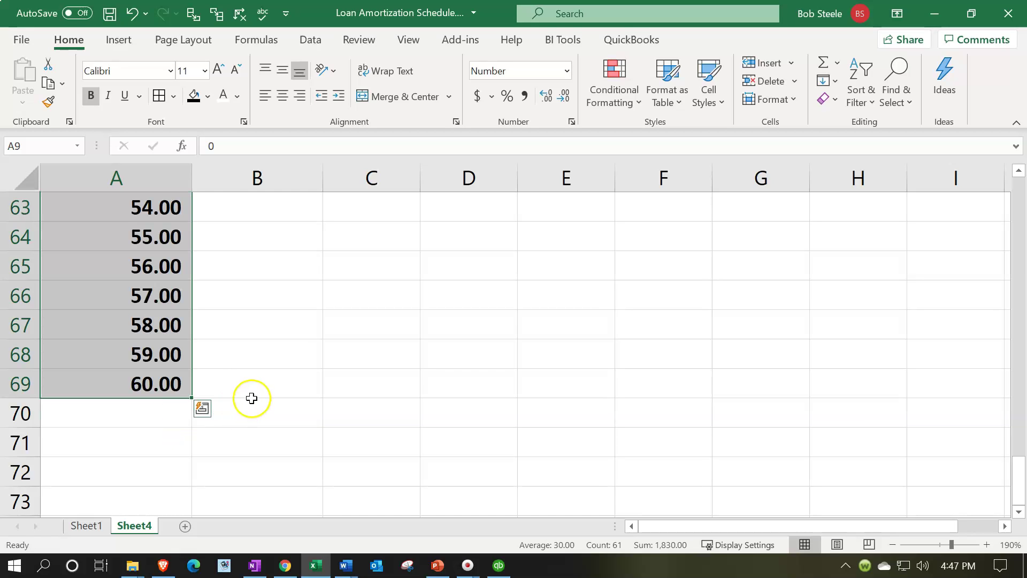
- Format the period numbers in A9:A69 with no decimal places and center them
{"action": "scroll", "coordinate": [254, 397], "scroll_direction": "up", "scroll_amount": 6}
{"action": "scroll", "coordinate": [254, 398], "scroll_direction": "up", "scroll_amount": 15}
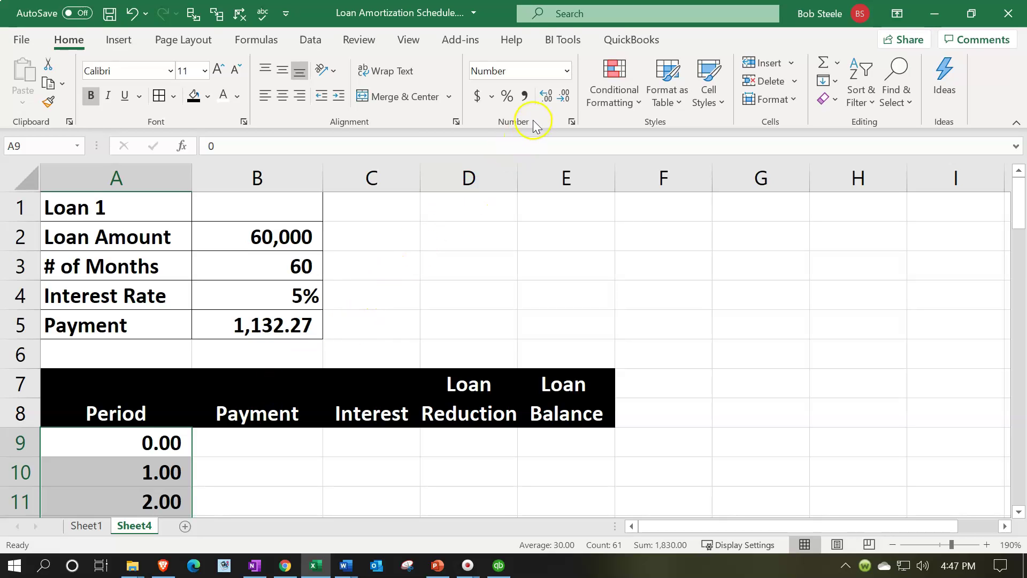
{"action": "left_click", "coordinate": [565, 98]}
{"action": "left_click", "coordinate": [565, 98]}
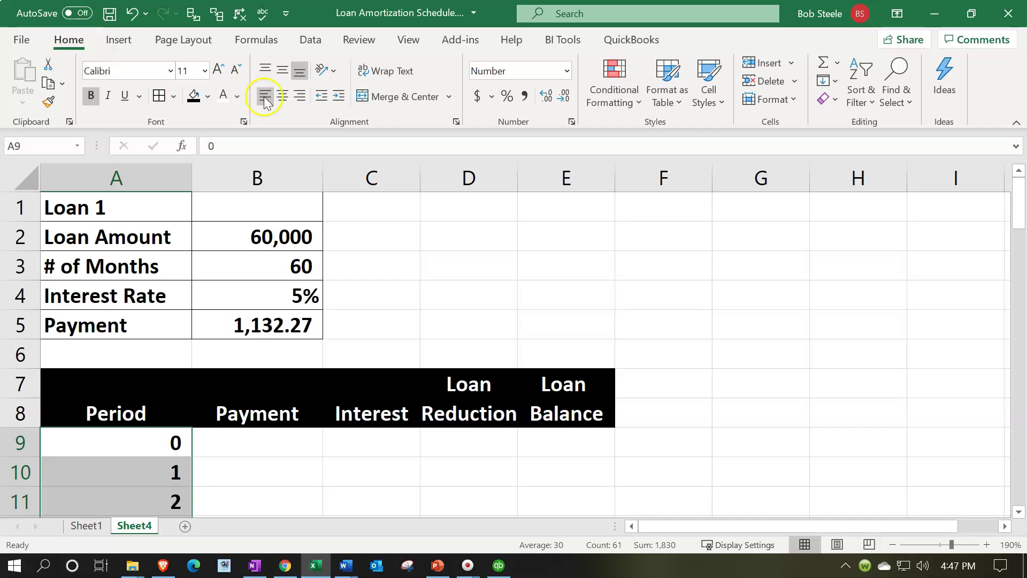
{"action": "left_click", "coordinate": [283, 97]}
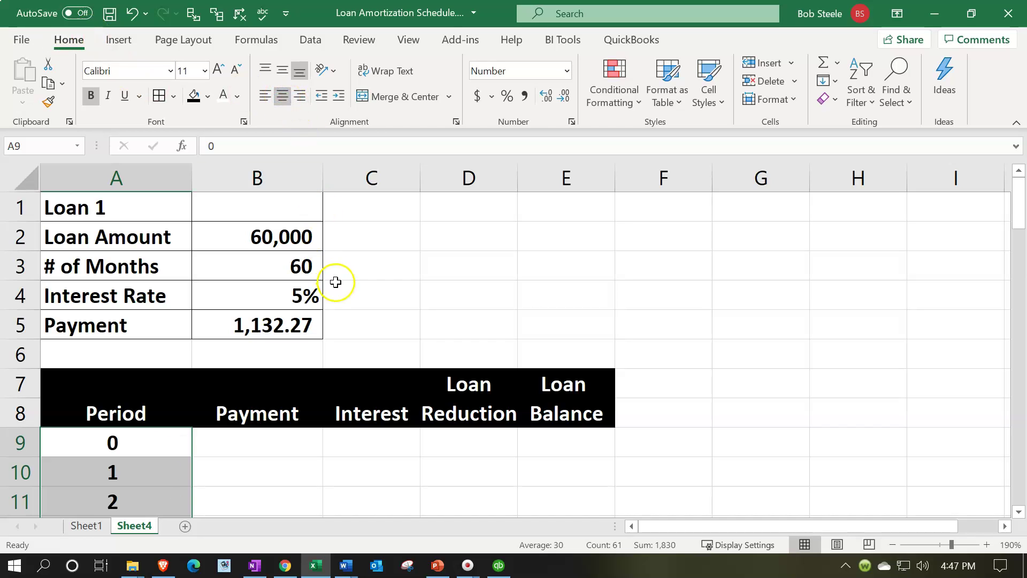
- Set the period 0 loan balance in E9 to reference the loan amount in B2
{"action": "left_click", "coordinate": [330, 447]}
{"action": "scroll", "coordinate": [332, 446], "scroll_direction": "down", "scroll_amount": 1}
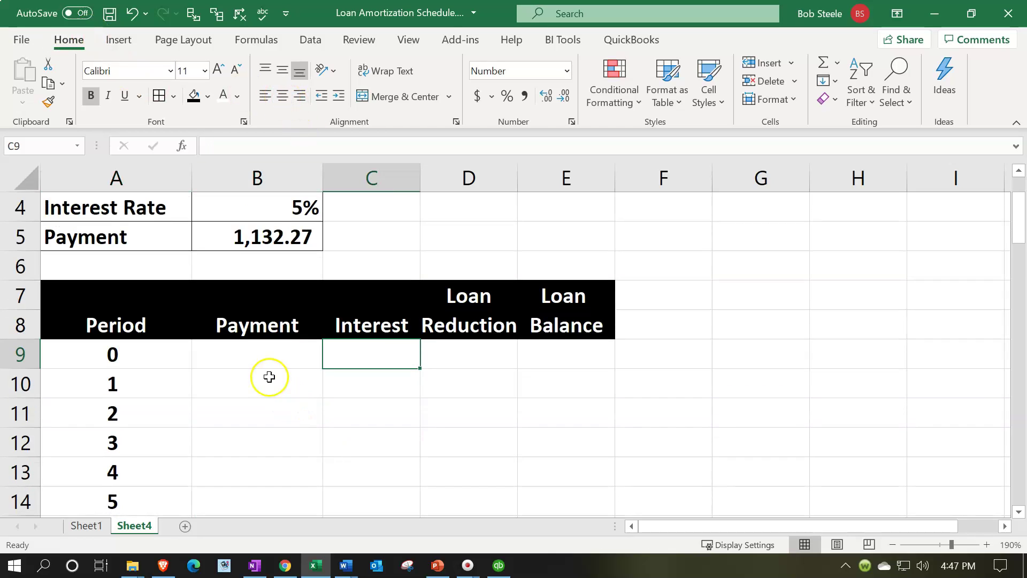
{"action": "key", "text": "Right"}
{"action": "key", "text": "Right"}
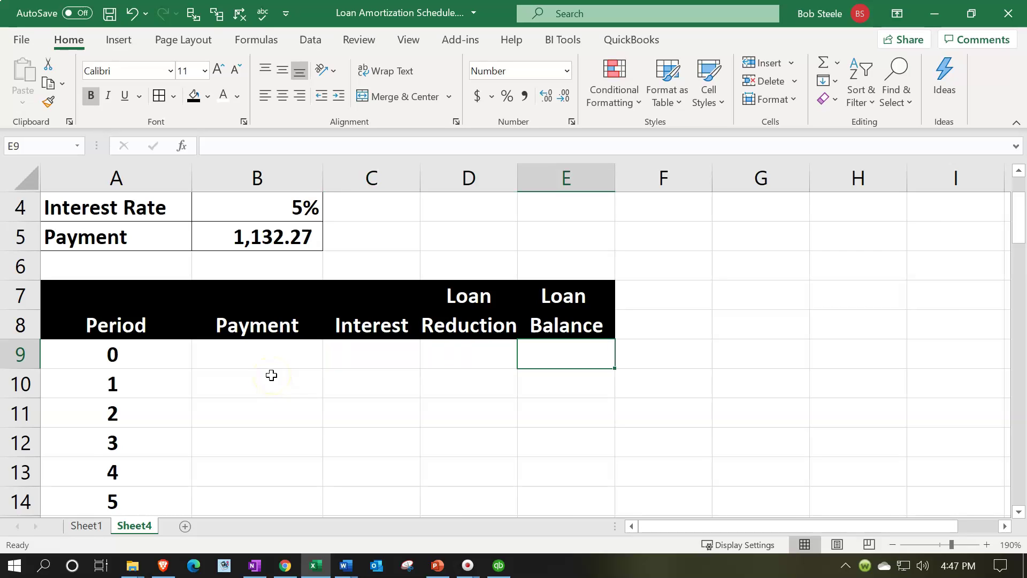
{"action": "type", "text": "="}
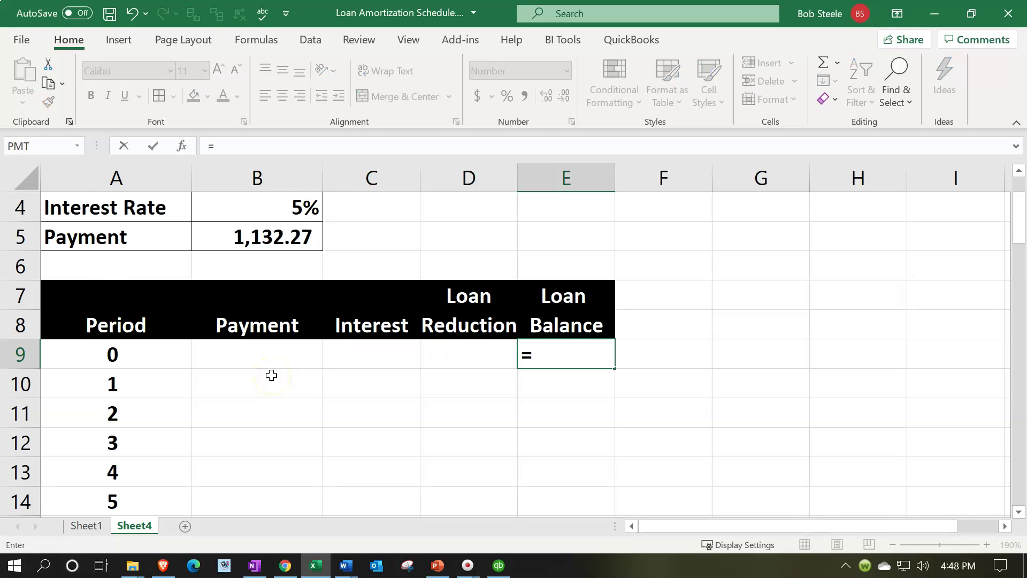
{"action": "scroll", "coordinate": [272, 375], "scroll_direction": "up", "scroll_amount": 1}
{"action": "left_click", "coordinate": [278, 236]}
{"action": "key", "text": "Return"}
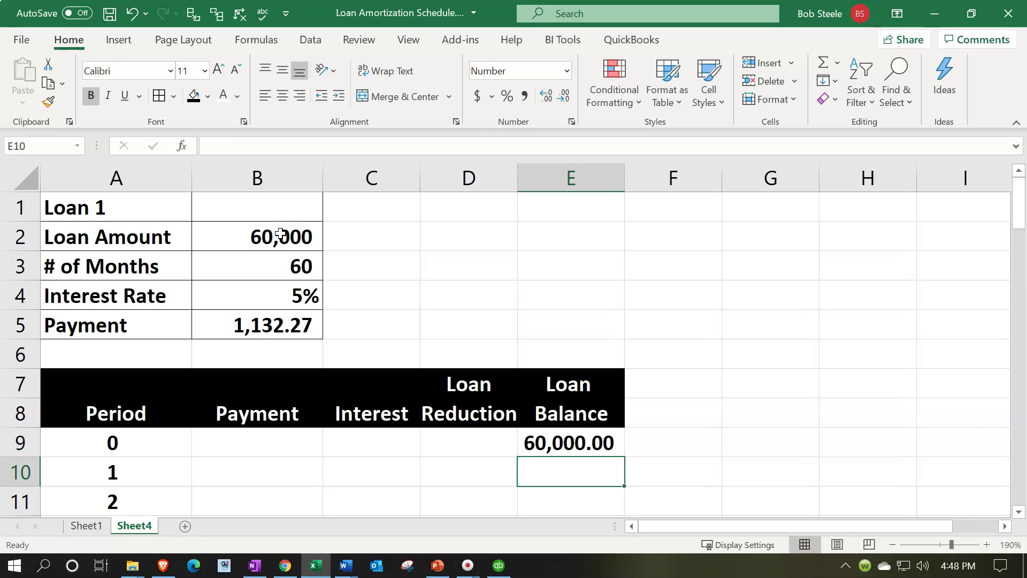
- Enter the period 1 payment in B10 as =B5
{"action": "scroll", "coordinate": [316, 288], "scroll_direction": "down", "scroll_amount": 1}
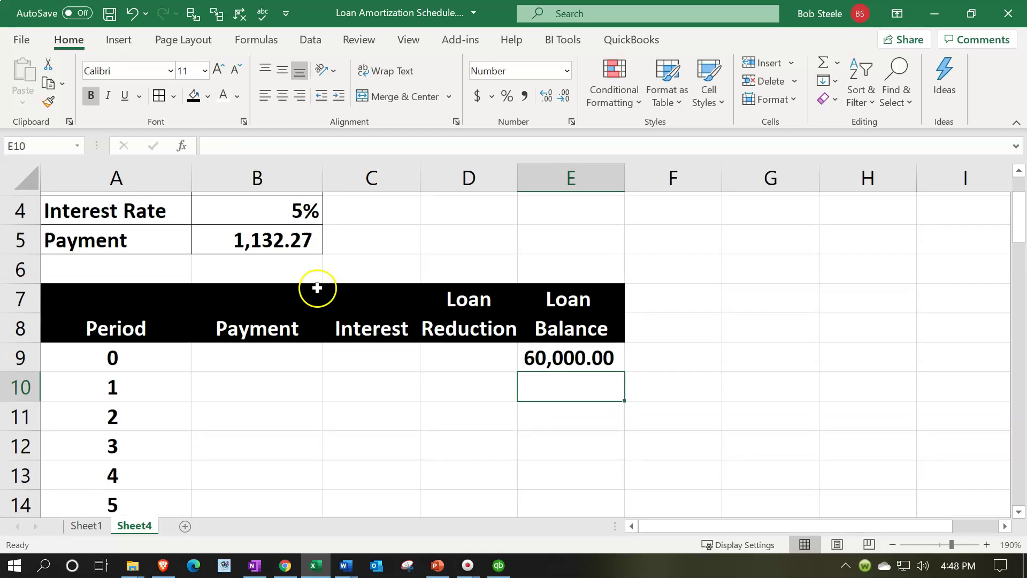
{"action": "left_click", "coordinate": [277, 379]}
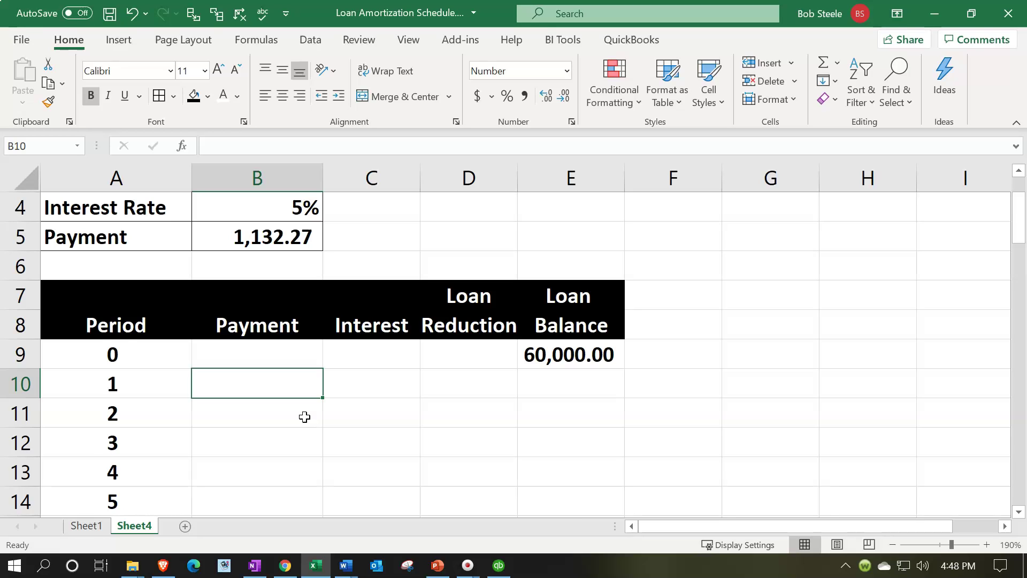
{"action": "type", "text": "="}
{"action": "key", "text": "Up"}
{"action": "key", "text": "Up"}
{"action": "key", "text": "Up"}
{"action": "key", "text": "Up"}
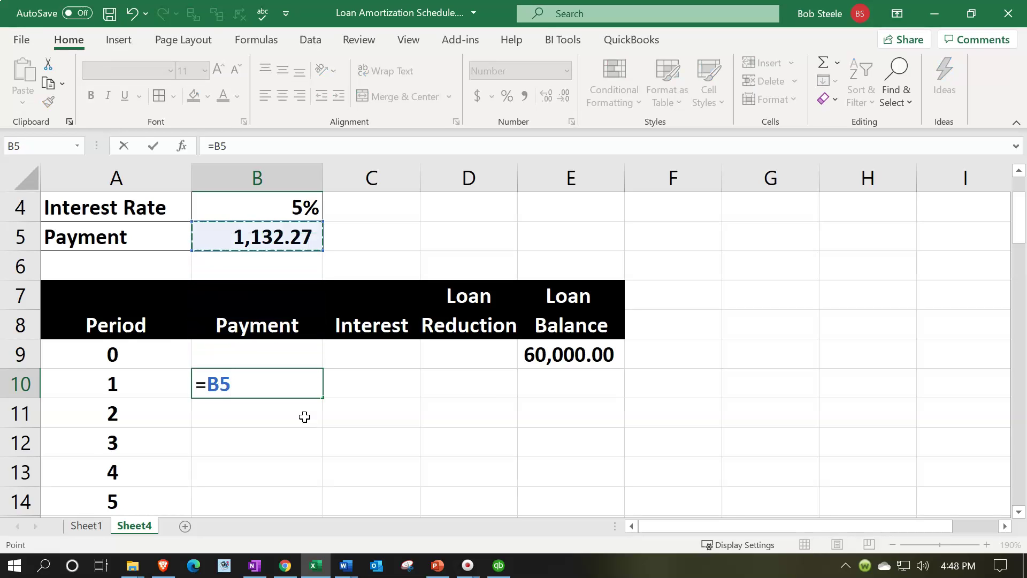
{"action": "key", "text": "Return"}
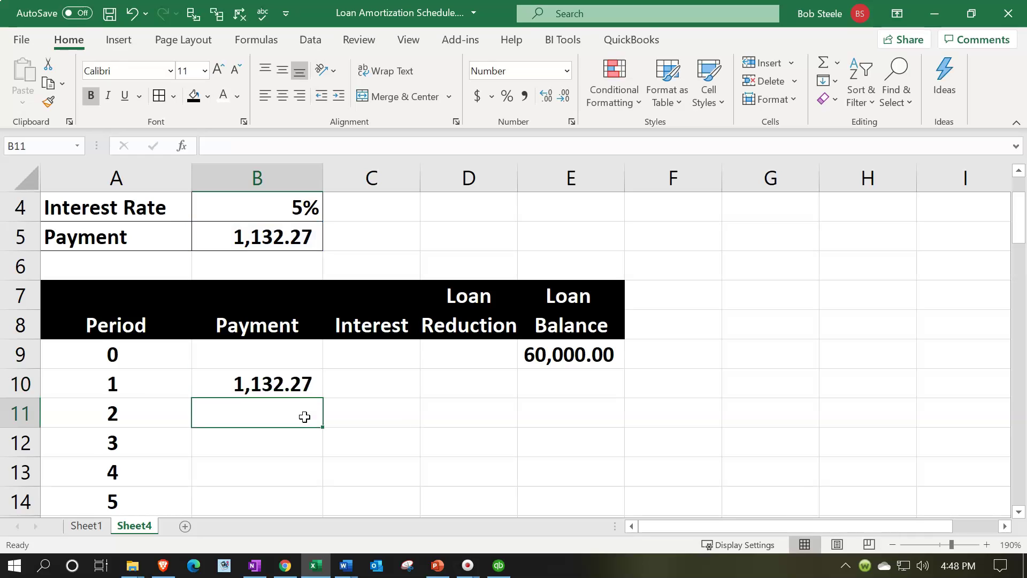
- Start the period 1 interest formula in C10 with a reference to the prior loan balance, =E9
{"action": "key", "text": "Up"}
{"action": "key", "text": "Right"}
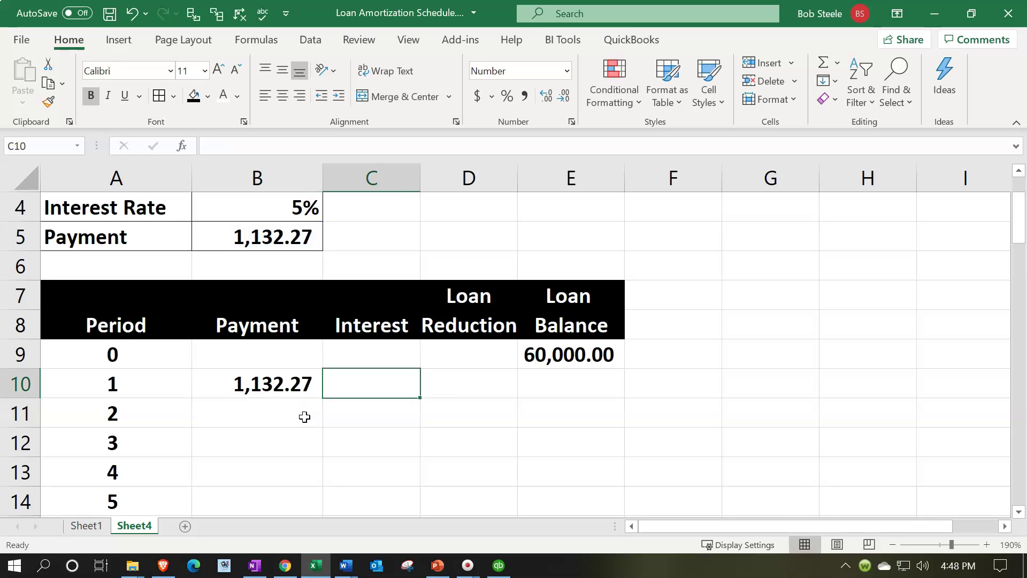
{"action": "type", "text": "="}
{"action": "key", "text": "Right"}
{"action": "key", "text": "Right"}
{"action": "key", "text": "Up"}
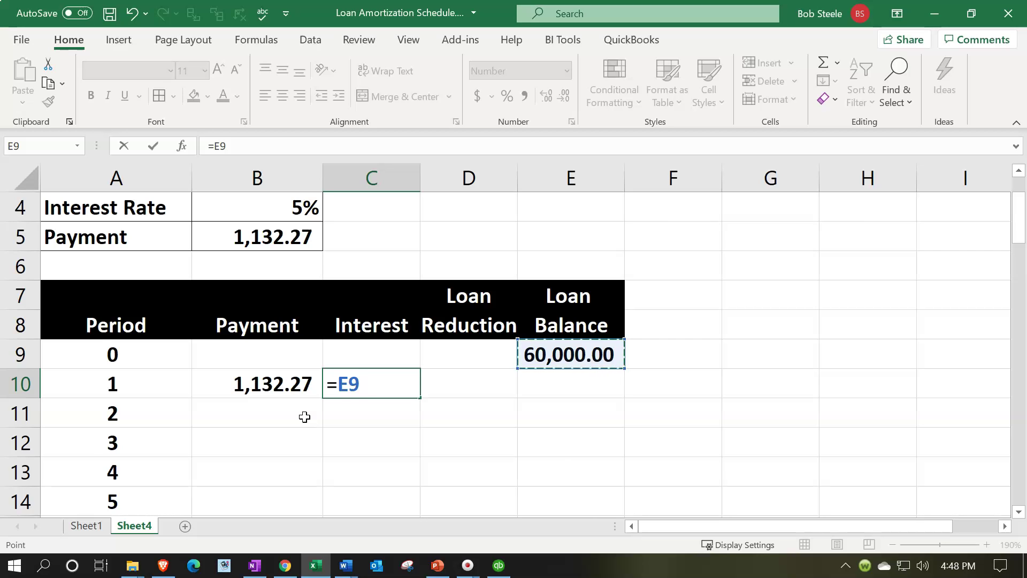
- Open Calculator in its compact always-on-top view and place it beside the amortization table
{"action": "key", "text": "XF86Calculator"}
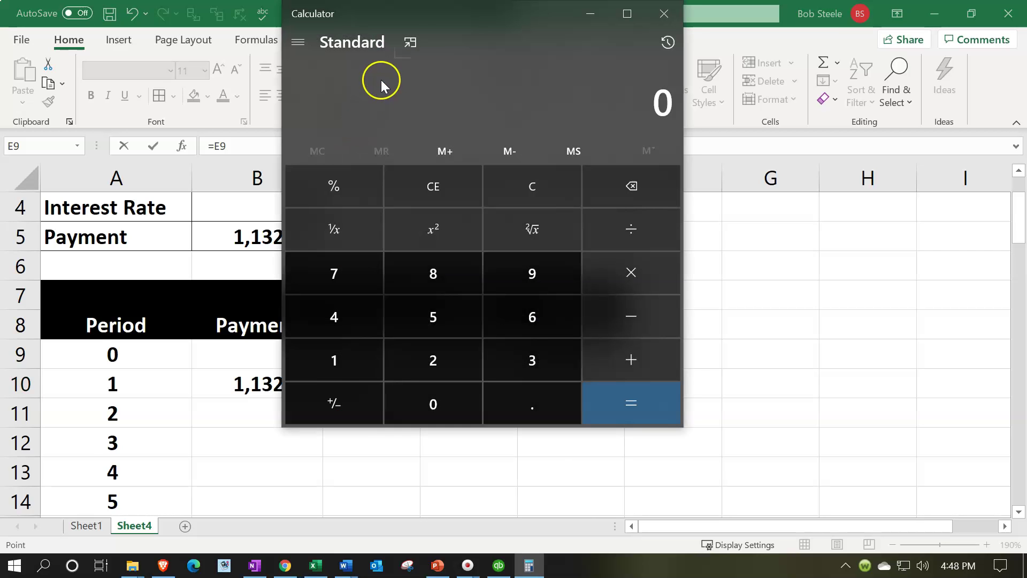
{"action": "left_click", "coordinate": [409, 43]}
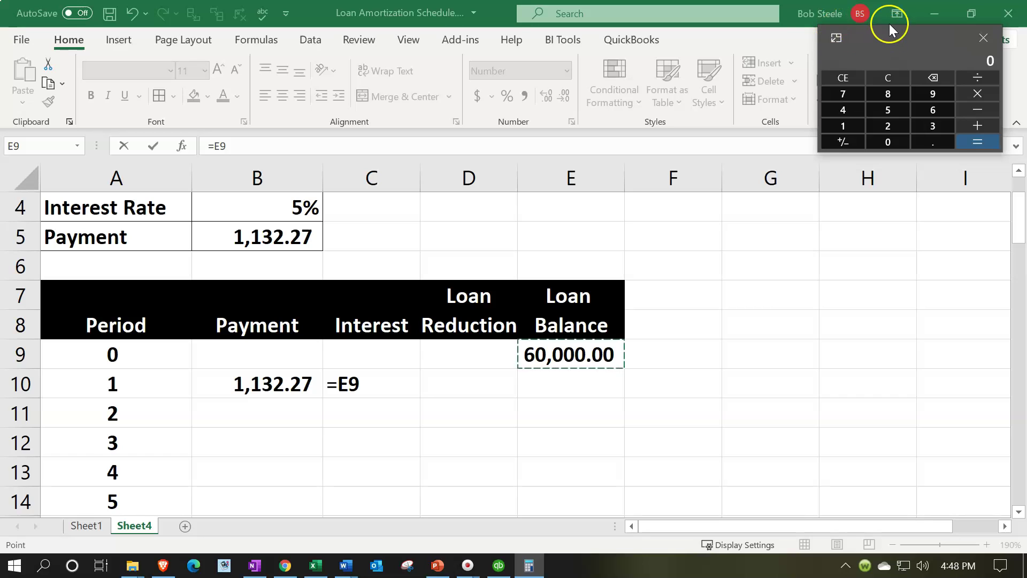
{"action": "left_click_drag", "start_coordinate": [888, 32], "coordinate": [770, 304]}
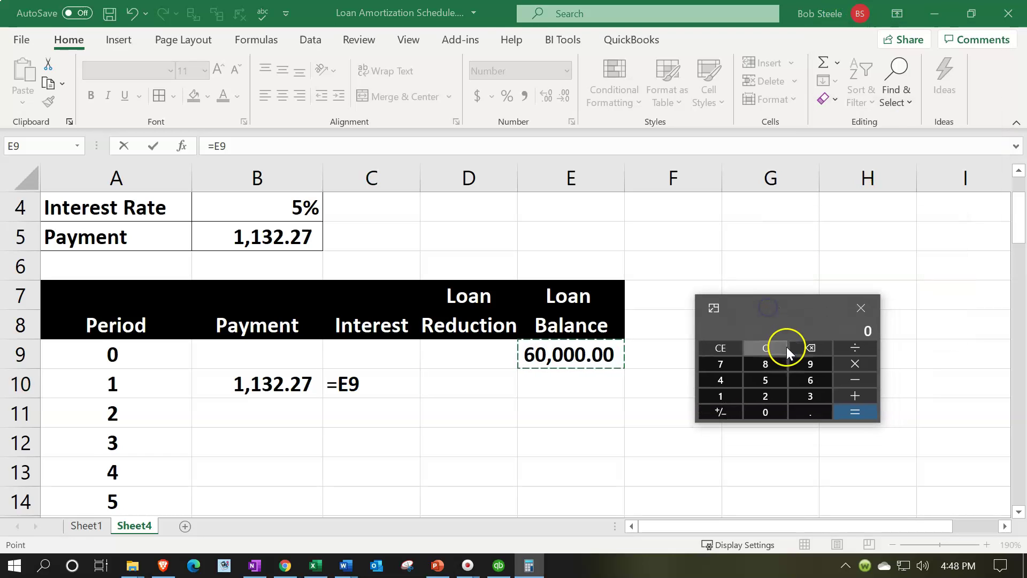
- Calculate one month of interest as 60000*.05, divided by 12
{"action": "type", "text": "6000"}
{"action": "type", "text": "0"}
{"action": "type", "text": "*.05"}
{"action": "key", "text": "Return"}
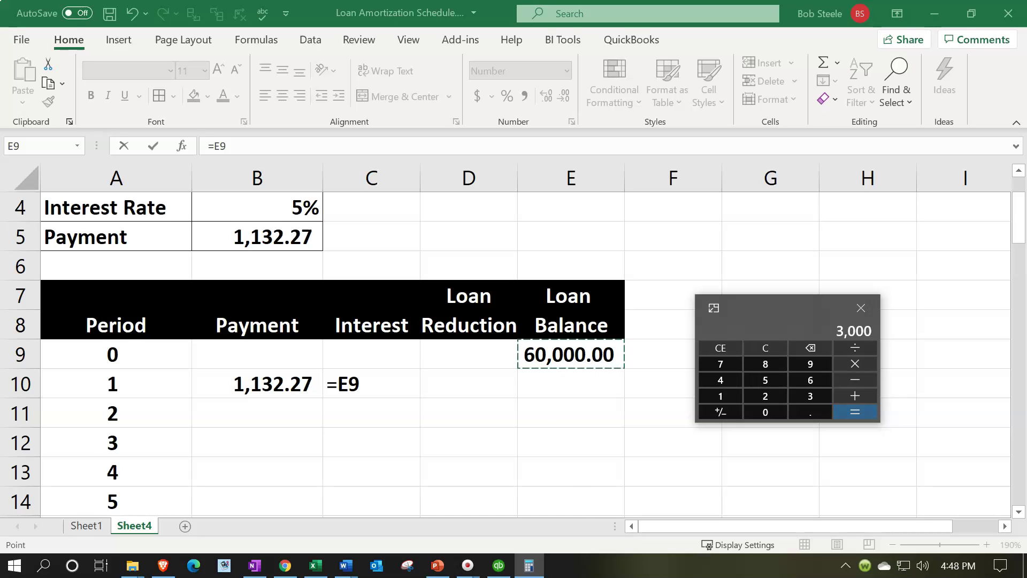
{"action": "type", "text": "/12"}
{"action": "key", "text": "Return"}
- Calculate the monthly rate as .05/12, multiply it by 60000, and move the calculator out of view
{"action": "left_click", "coordinate": [771, 347]}
{"action": "type", "text": ".05/12"}
{"action": "key", "text": "Return"}
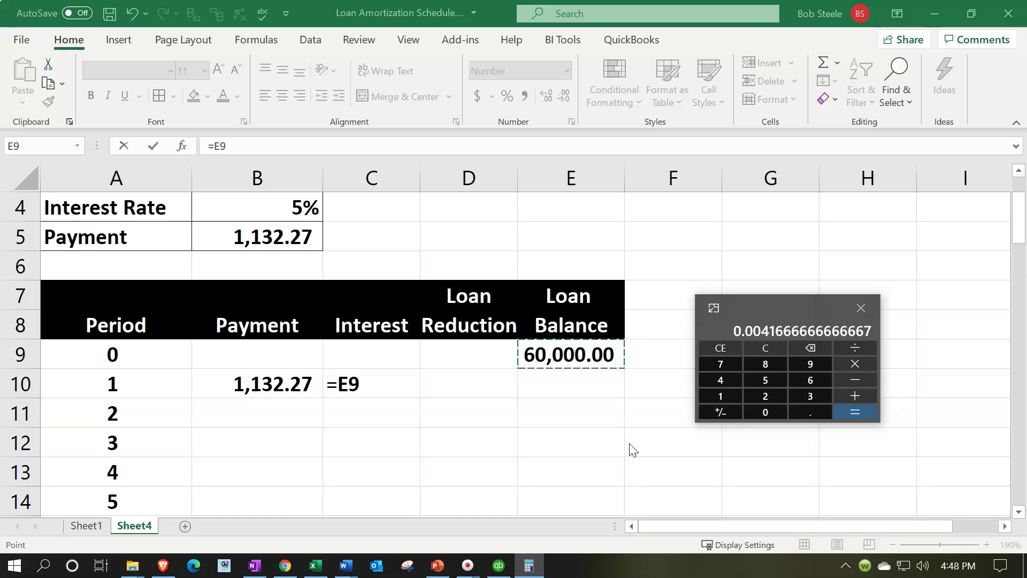
{"action": "type", "text": "*60000"}
{"action": "key", "text": "Return"}
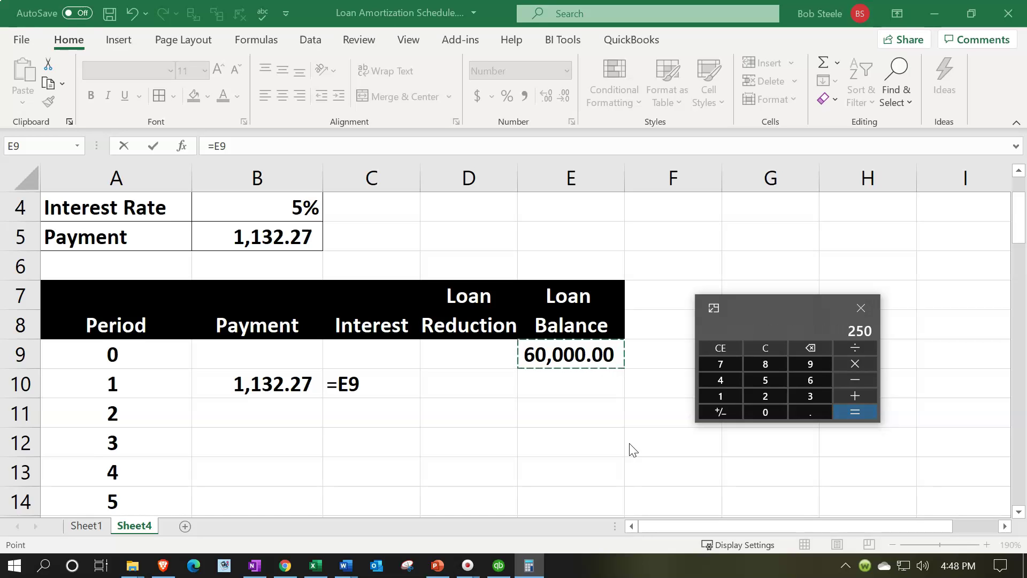
{"action": "left_click", "coordinate": [774, 332]}
{"action": "left_click_drag", "start_coordinate": [768, 309], "coordinate": [1026, 257]}
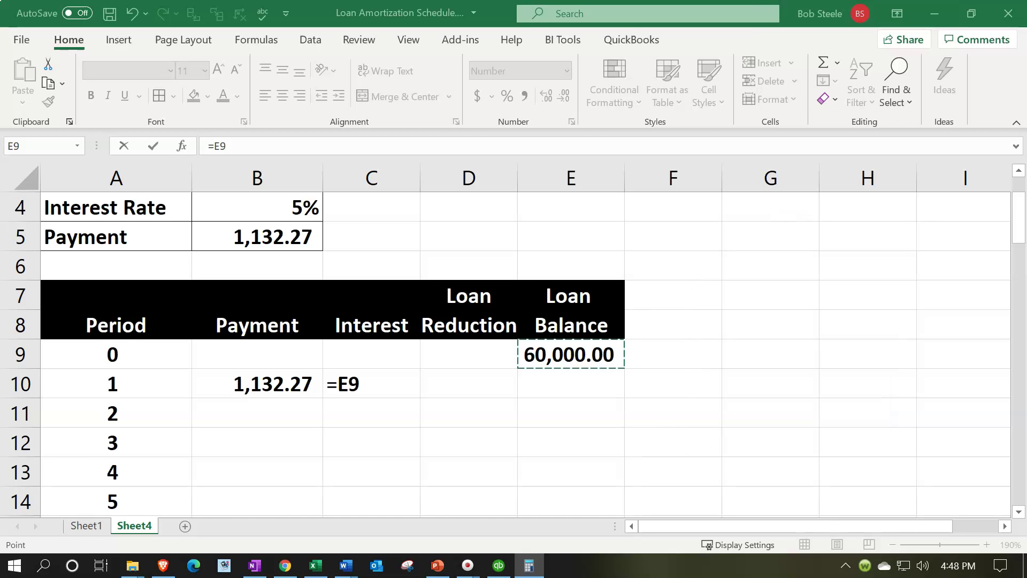
- Complete the period 1 interest formula in C10 as =E9*B4/12
{"action": "left_click", "coordinate": [390, 384]}
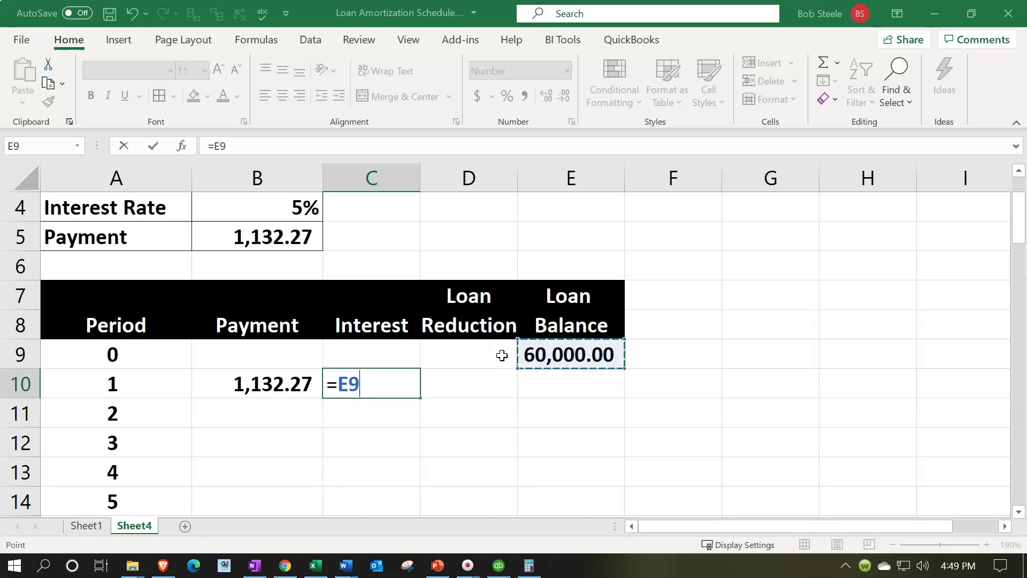
{"action": "left_click", "coordinate": [364, 382]}
{"action": "type", "text": "*"}
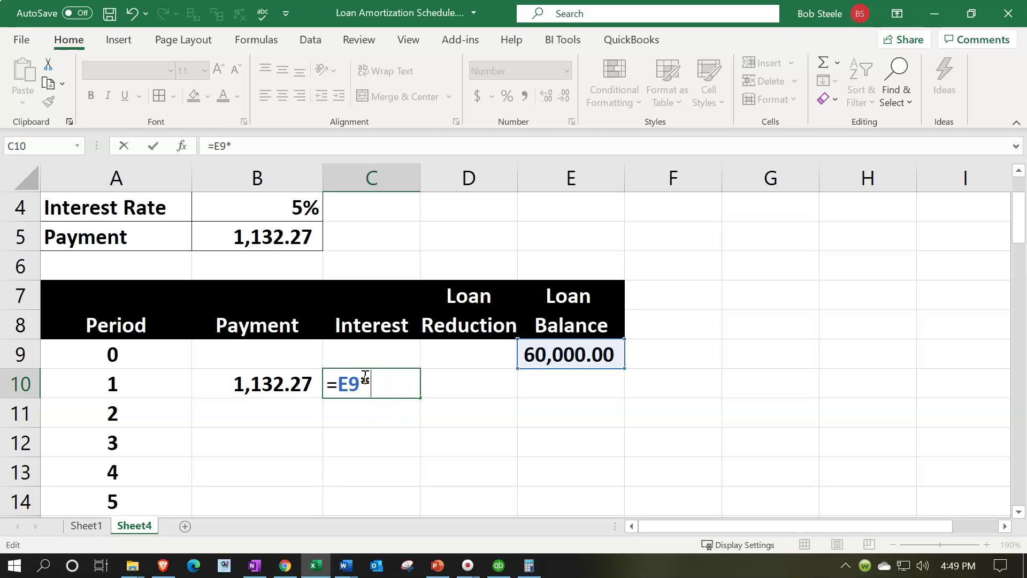
{"action": "left_click", "coordinate": [275, 213]}
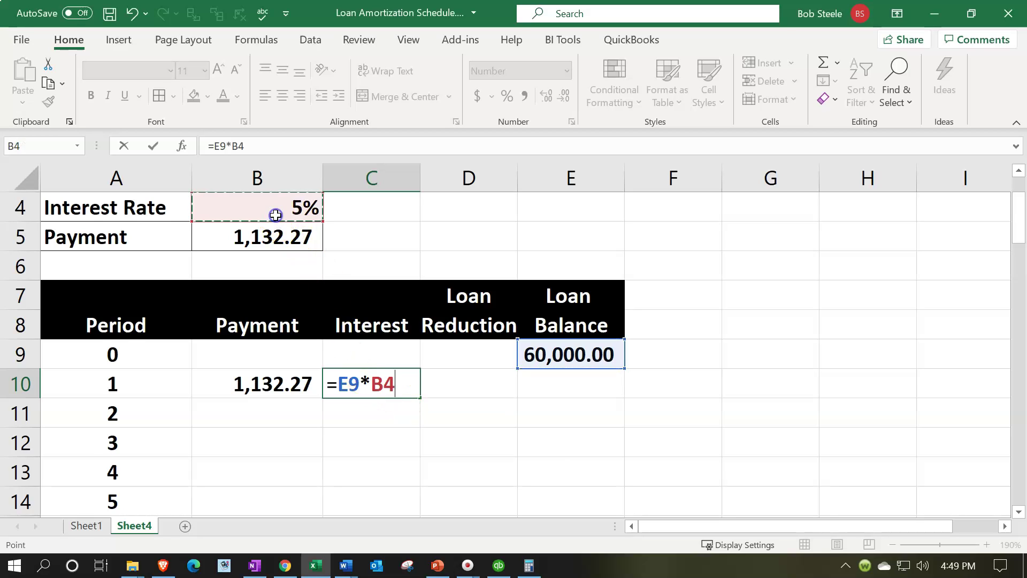
{"action": "type", "text": "/12"}
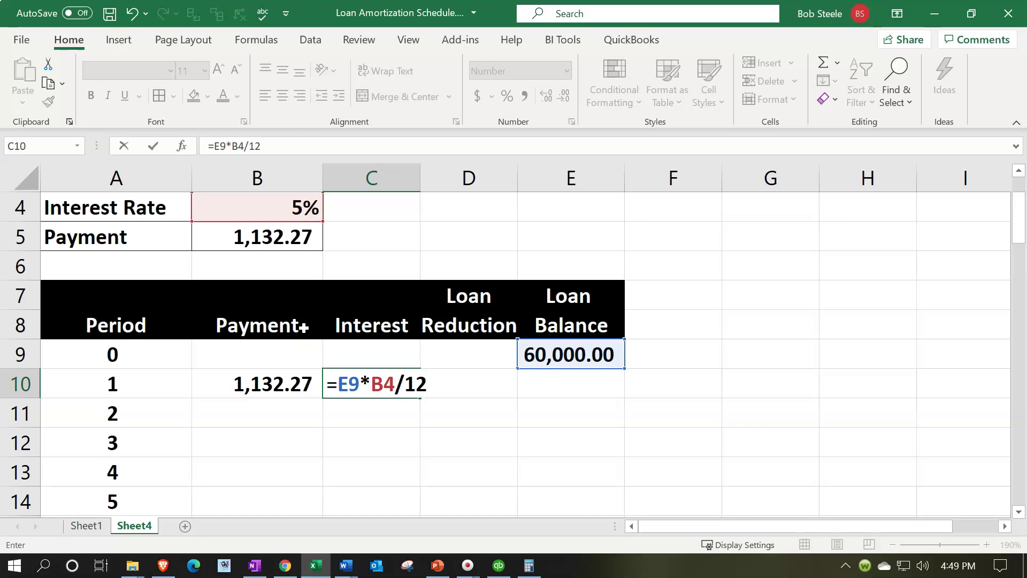
{"action": "key", "text": "Return"}
{"action": "key", "text": "Up"}
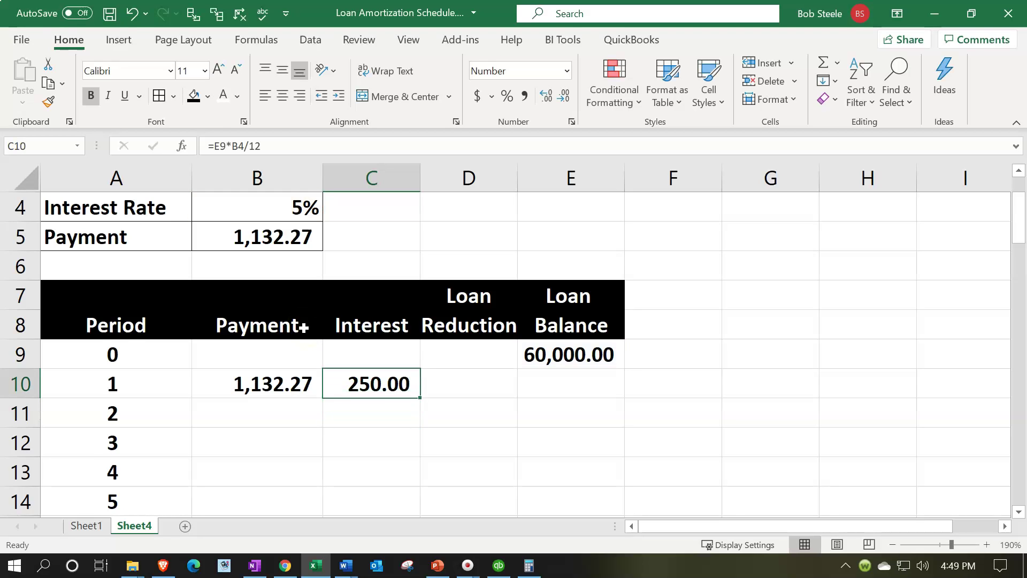
- Calculate the period 1 loan reduction in D10 as payment minus interest, =B10-C10
{"action": "key", "text": "Right"}
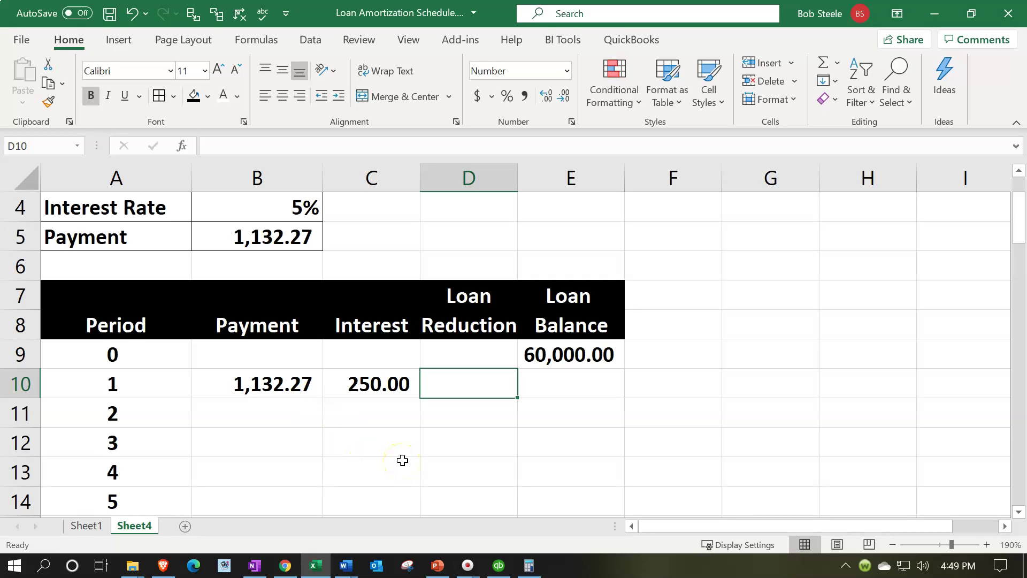
{"action": "type", "text": "="}
{"action": "key", "text": "Left"}
{"action": "key", "text": "Left"}
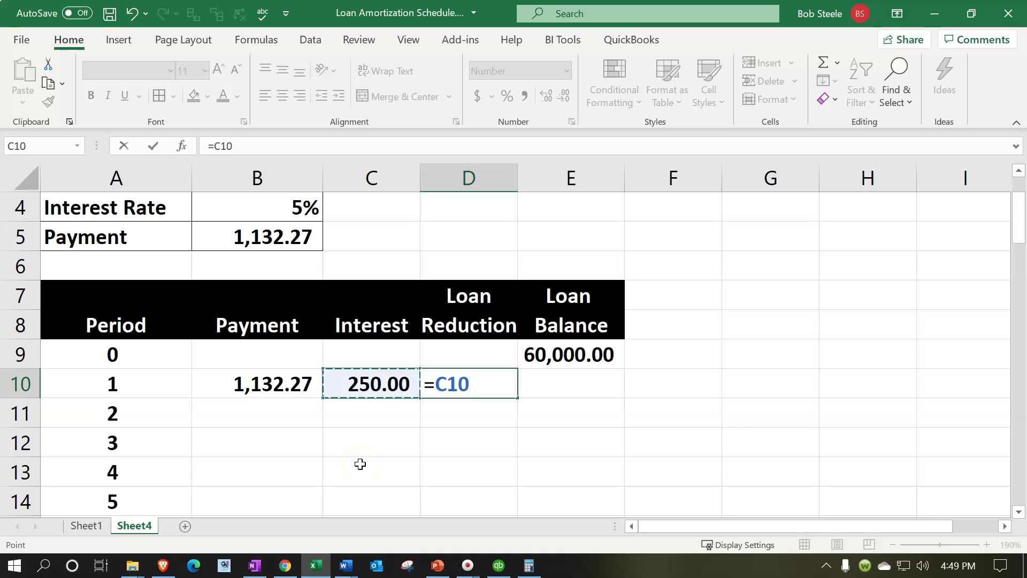
{"action": "type", "text": "-"}
{"action": "key", "text": "Left"}
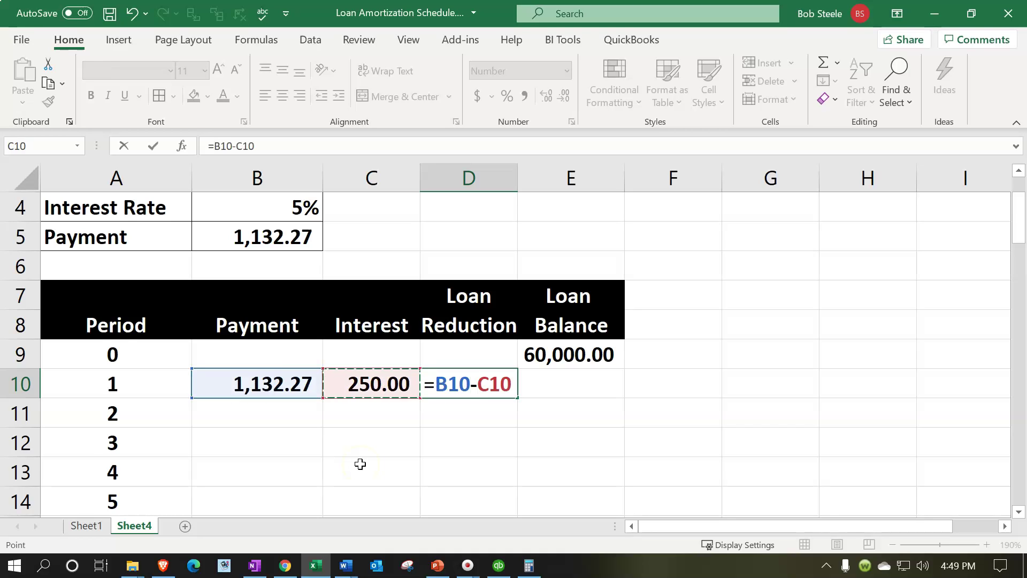
{"action": "key", "text": "Return"}
{"action": "key", "text": "Up"}
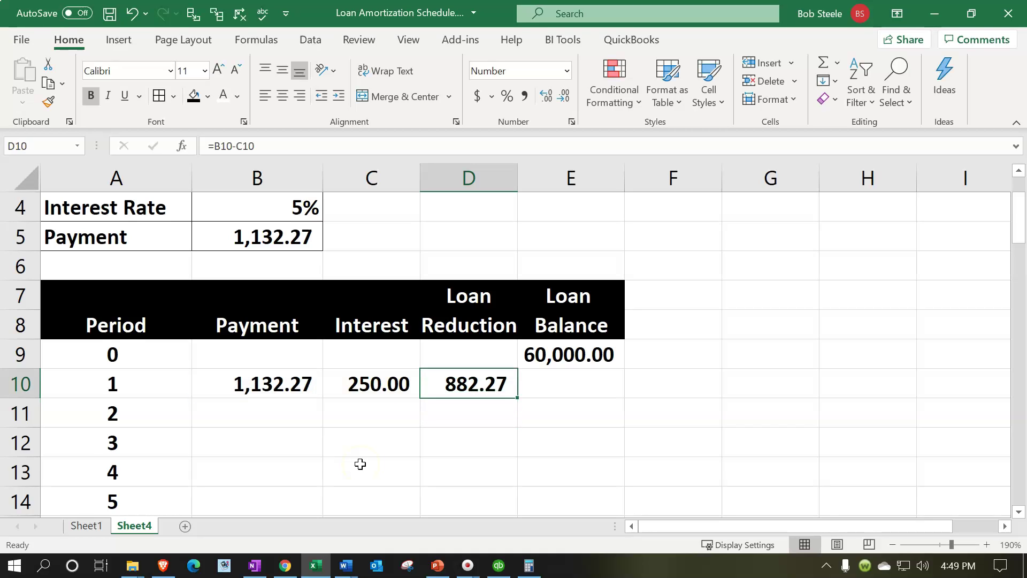
- Calculate the period 1 loan balance in E10 as the prior balance minus the loan reduction, =E9-D10
{"action": "key", "text": "Right"}
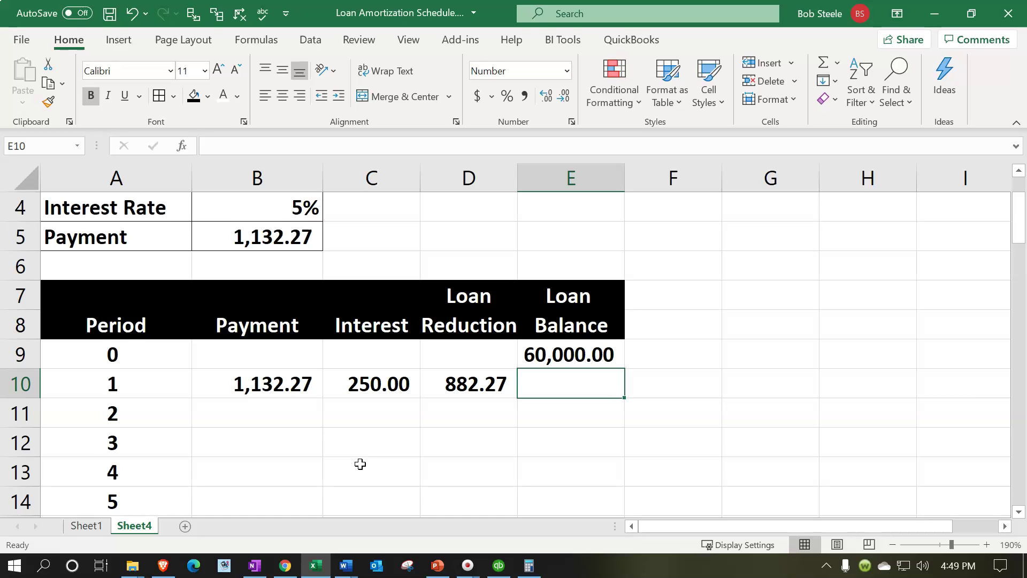
{"action": "type", "text": "="}
{"action": "key", "text": "Up"}
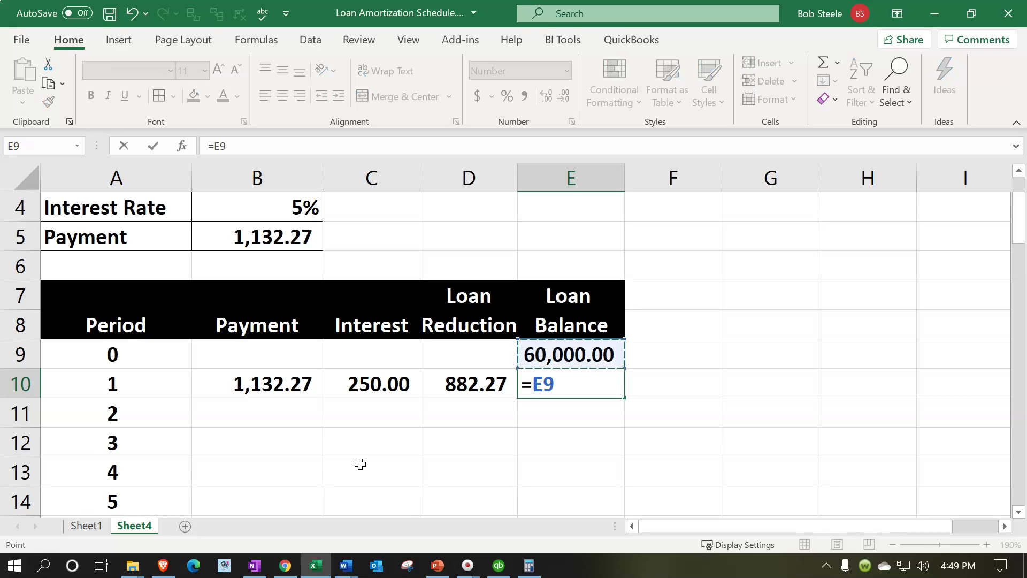
{"action": "type", "text": "-"}
{"action": "key", "text": "Left"}
{"action": "key", "text": "Return"}
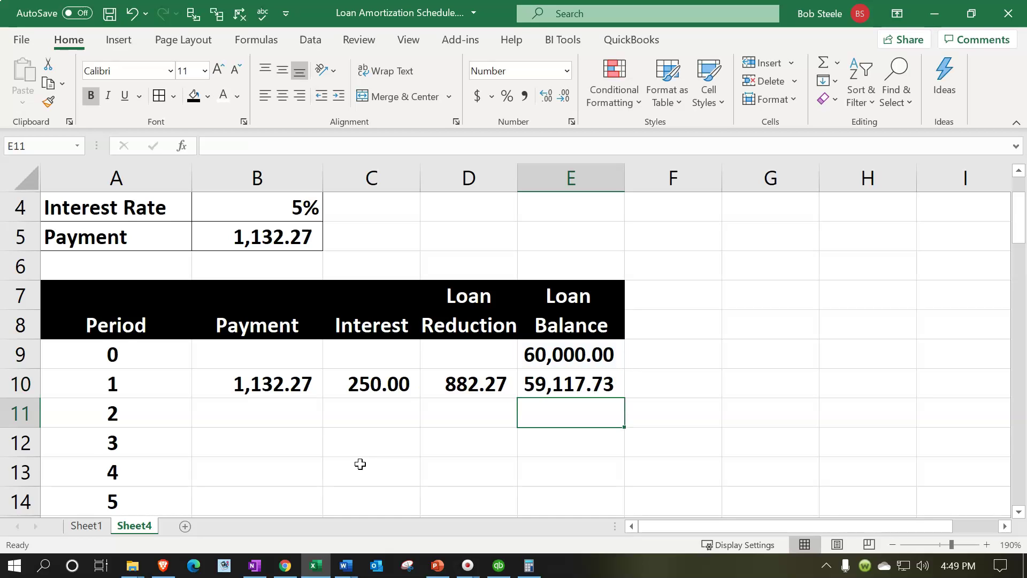
- Narrow column F to a thin spacer and widen column G for account names
{"action": "key", "text": "Right"}
{"action": "key", "text": "Right"}
{"action": "left_click_drag", "start_coordinate": [723, 178], "coordinate": [652, 185]}
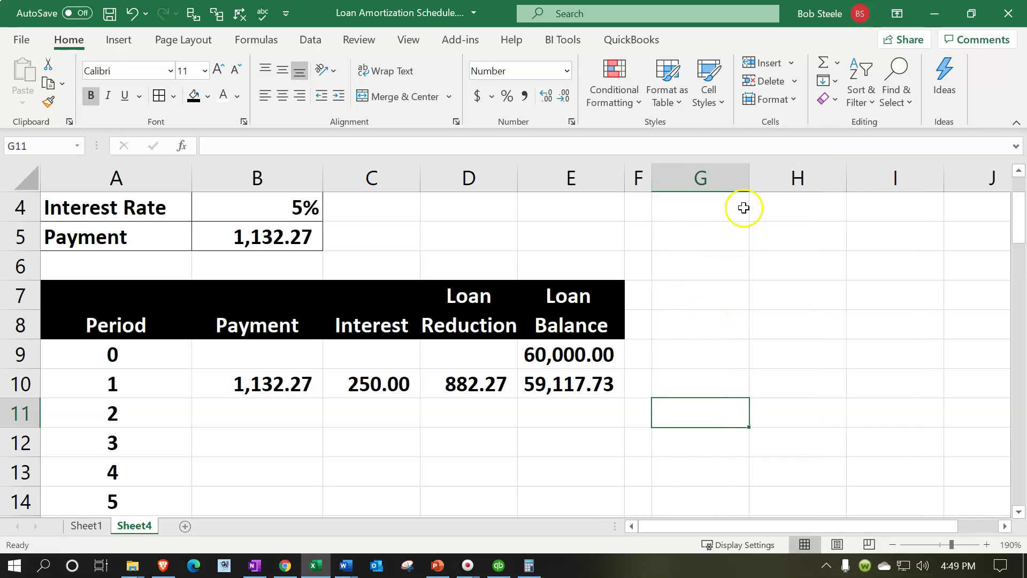
{"action": "left_click_drag", "start_coordinate": [751, 180], "coordinate": [792, 184]}
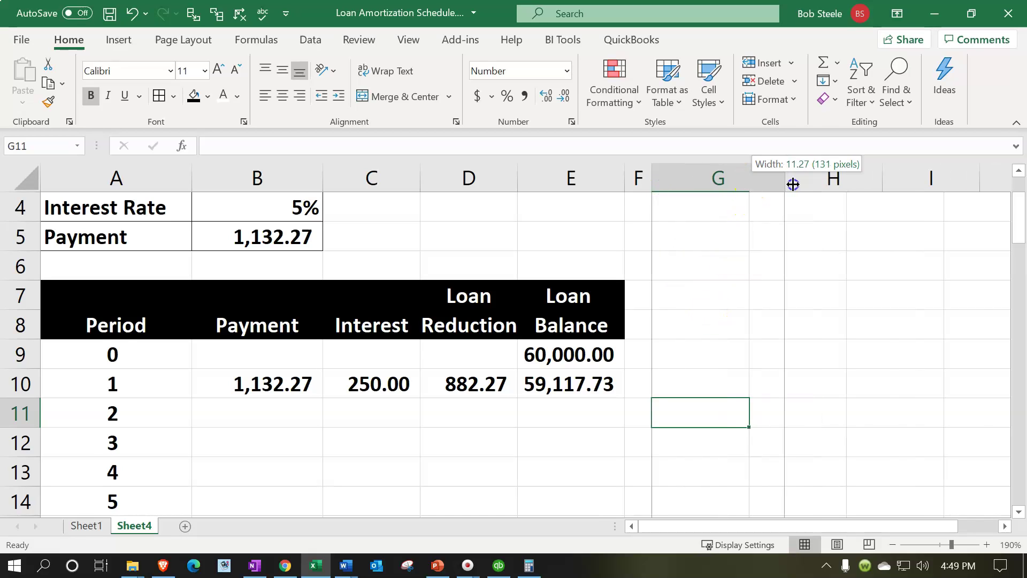
- Start a payment journal entry beside the table with the account label Cash in G9
{"action": "left_click", "coordinate": [688, 340]}
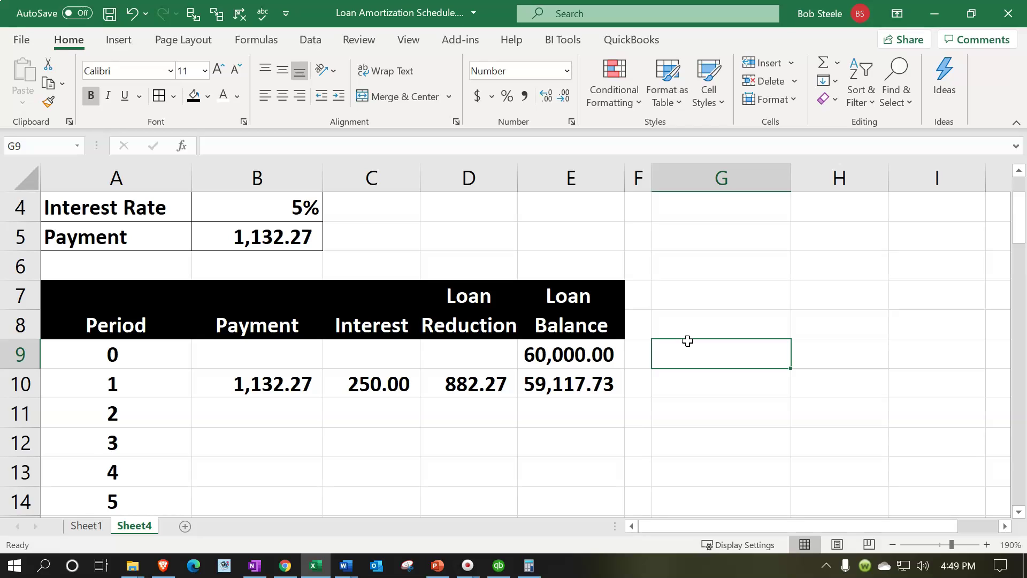
{"action": "type", "text": "Cash"}
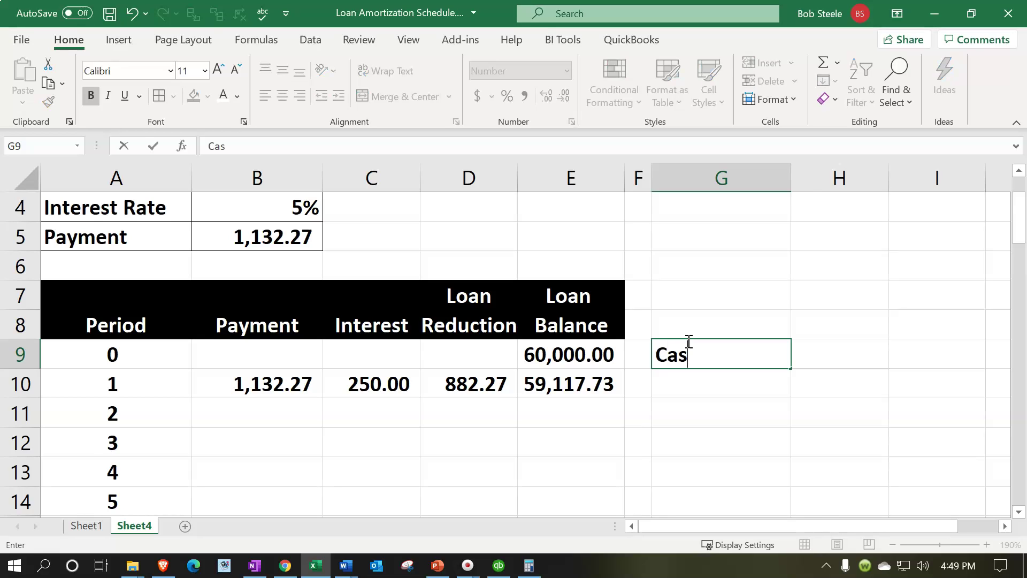
{"action": "key", "text": "Tab"}
{"action": "key", "text": "Tab"}
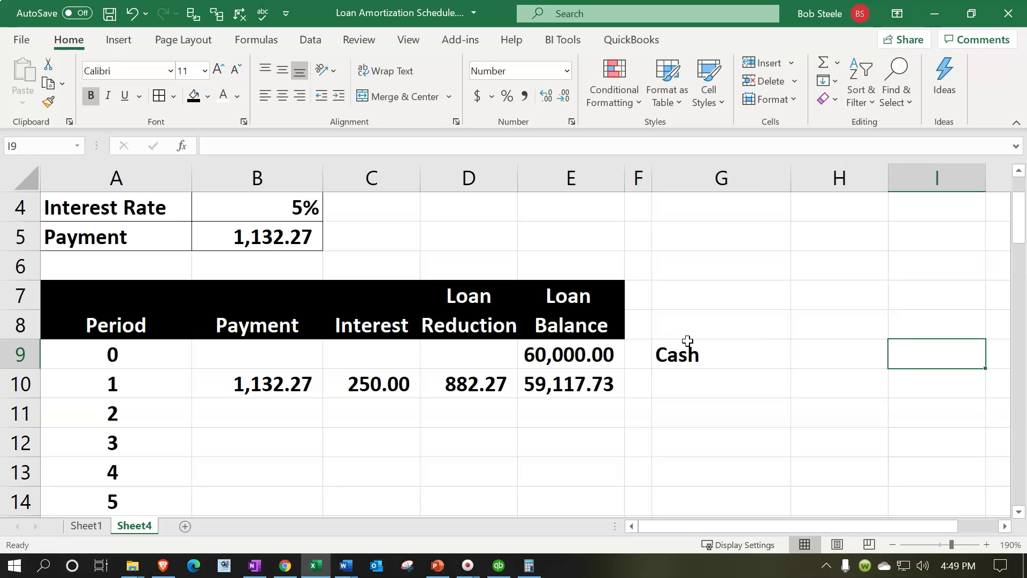
{"action": "type", "text": "-11"}
{"action": "key", "text": "BackSpace"}
{"action": "key", "text": "Escape"}
- Enter the cash credit in I9 as the negative of the period 1 payment, -B10
{"action": "type", "text": "-"}
{"action": "key", "text": "Left"}
{"action": "key", "text": "Left"}
{"action": "key", "text": "Left"}
{"action": "key", "text": "Left"}
{"action": "key", "text": "Left"}
{"action": "key", "text": "Left"}
{"action": "key", "text": "Left"}
{"action": "key", "text": "Down"}
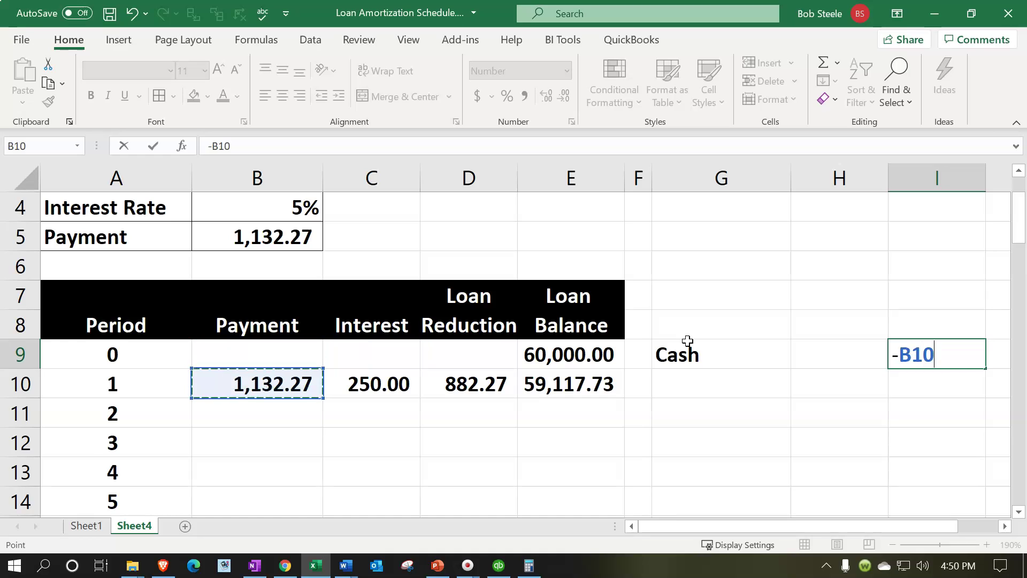
{"action": "key", "text": "Return"}
- Add an Interest exp line in G10, with its debit in H10 referencing the period 1 interest, =C10
{"action": "key", "text": "Left"}
{"action": "key", "text": "Left"}
{"action": "type", "text": "Inter"}
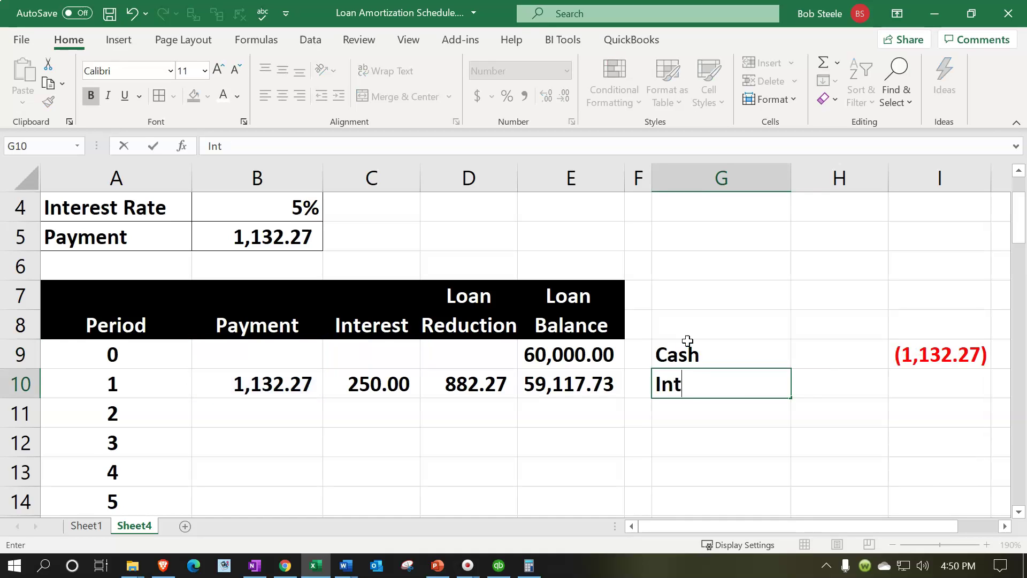
{"action": "key", "text": "BackSpace"}
{"action": "type", "text": "rest exp"}
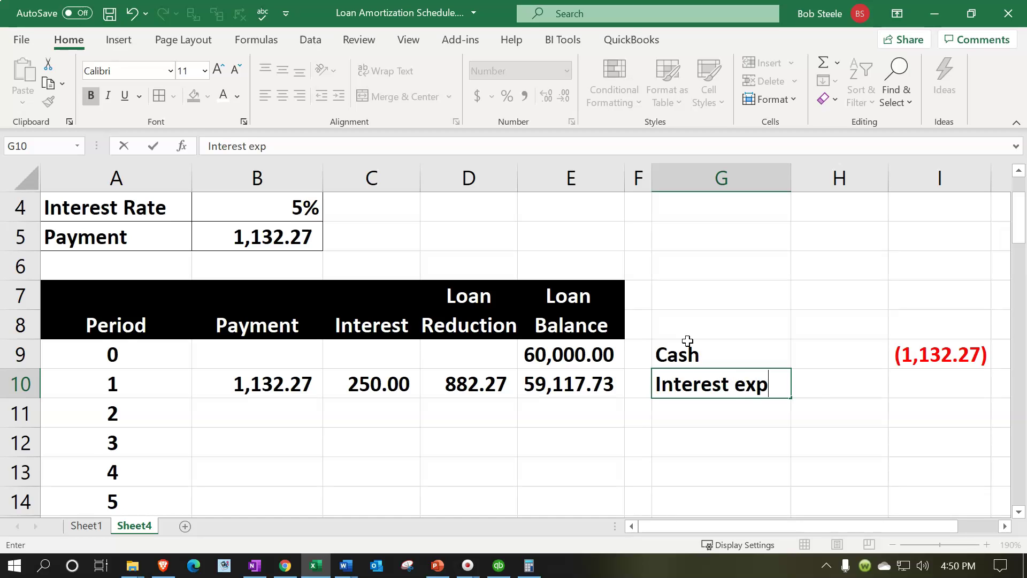
{"action": "key", "text": "Tab"}
{"action": "type", "text": "="}
{"action": "key", "text": "Left"}
{"action": "key", "text": "Left"}
{"action": "key", "text": "Left"}
{"action": "key", "text": "Left"}
{"action": "key", "text": "Left"}
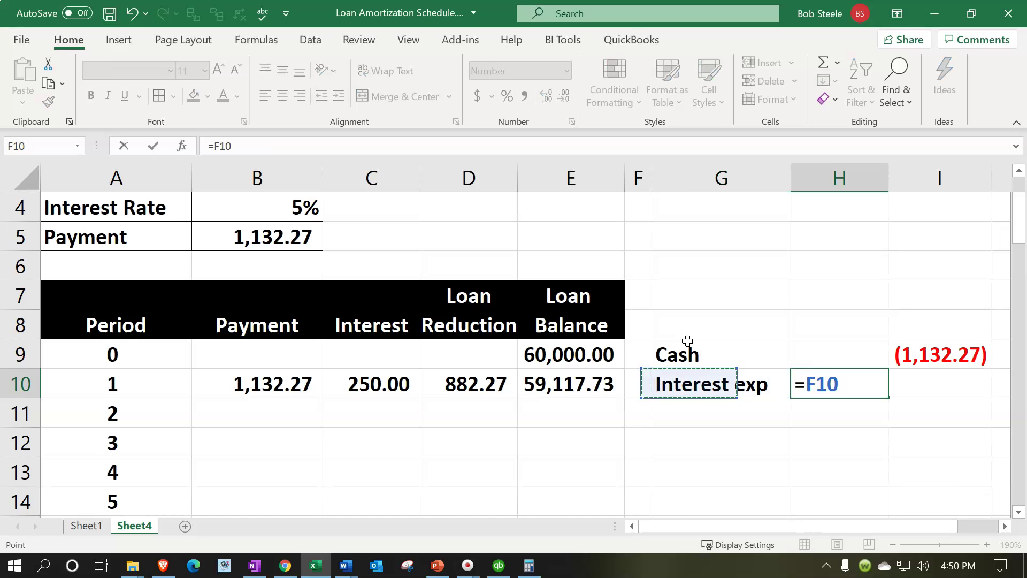
{"action": "key", "text": "Return"}
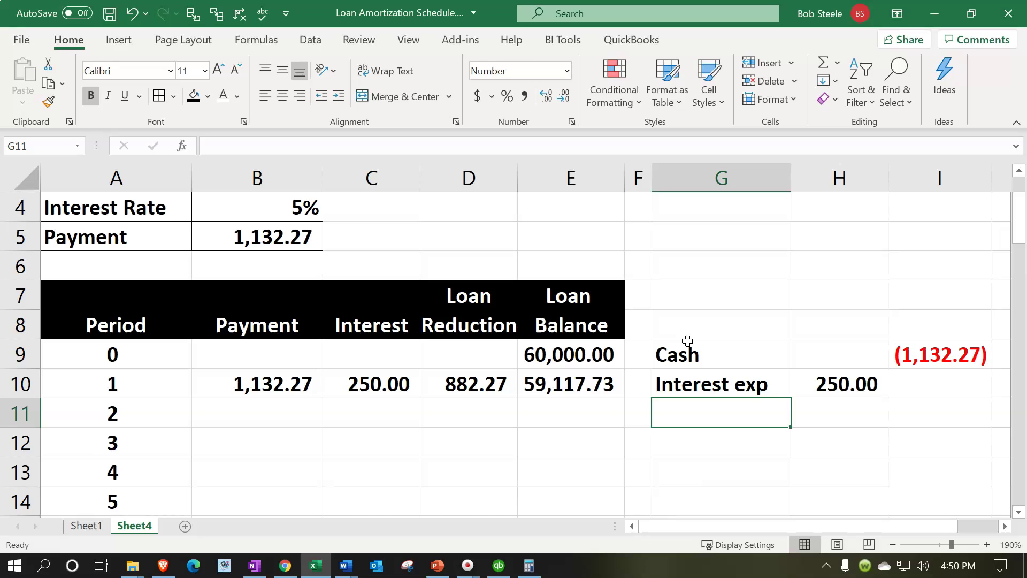
- Add a Loan line in G11 with the debit +D10 in H11, and check the sum of the journal entry amounts in H9:I11
{"action": "type", "text": "Loan"}
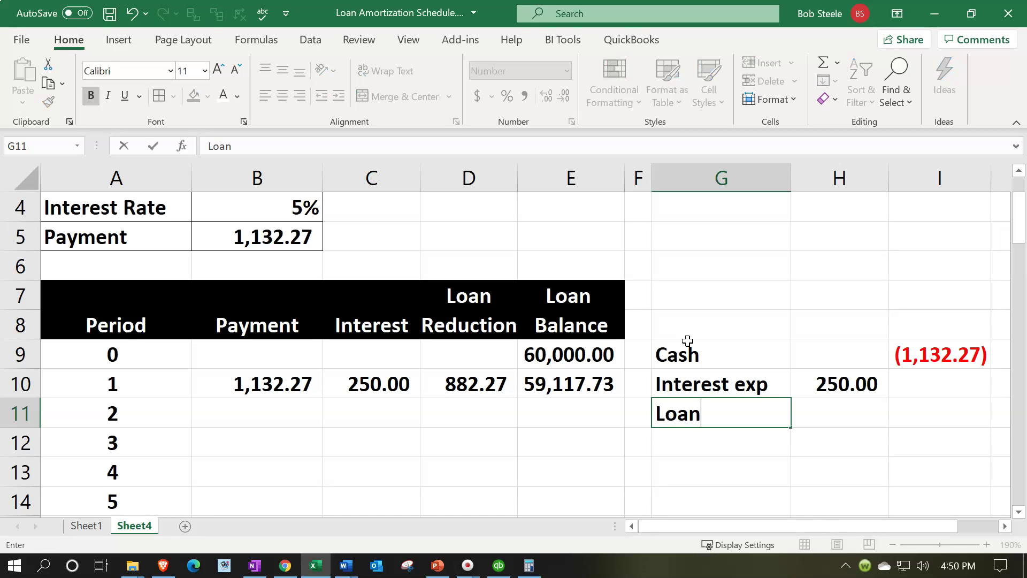
{"action": "key", "text": "Tab"}
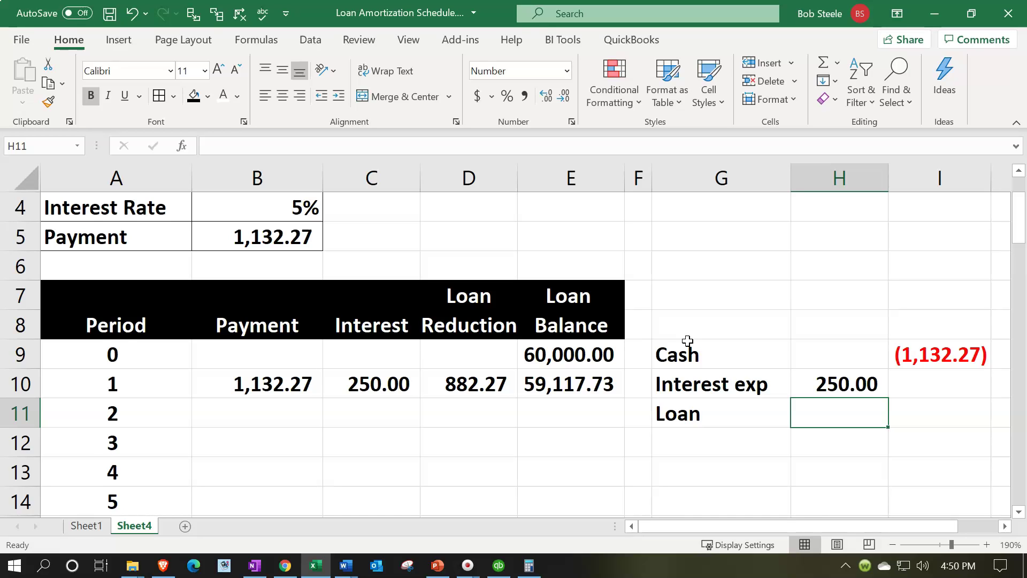
{"action": "type", "text": "+"}
{"action": "key", "text": "Left"}
{"action": "key", "text": "Left"}
{"action": "key", "text": "Left"}
{"action": "key", "text": "Left"}
{"action": "key", "text": "Up"}
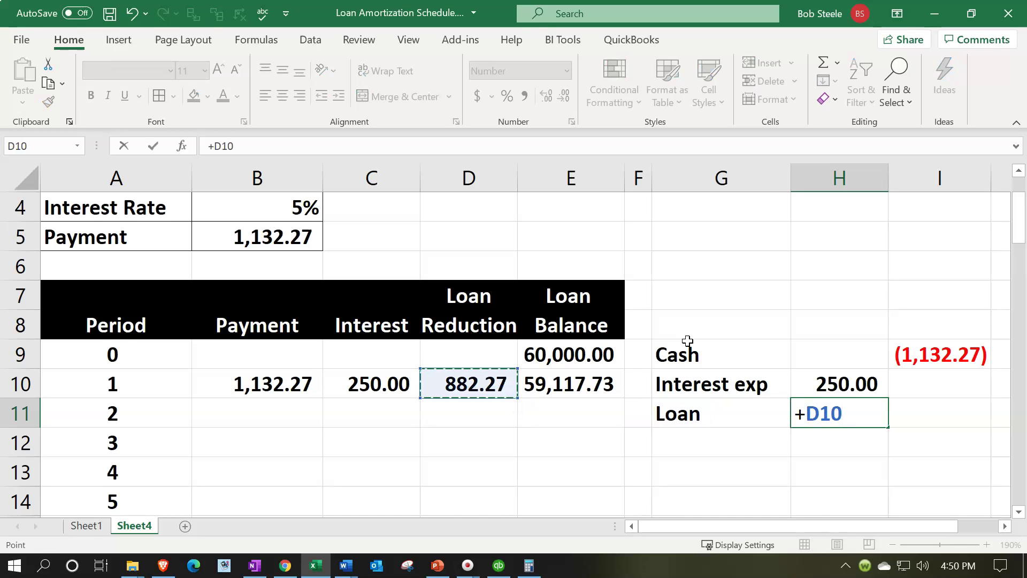
{"action": "key", "text": "Return"}
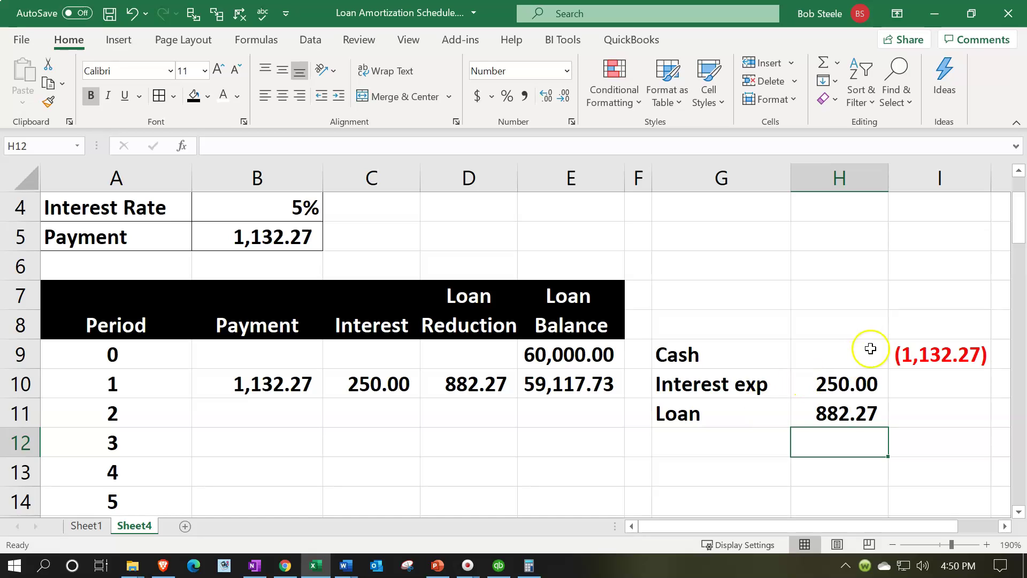
{"action": "left_click_drag", "start_coordinate": [872, 349], "coordinate": [919, 411]}
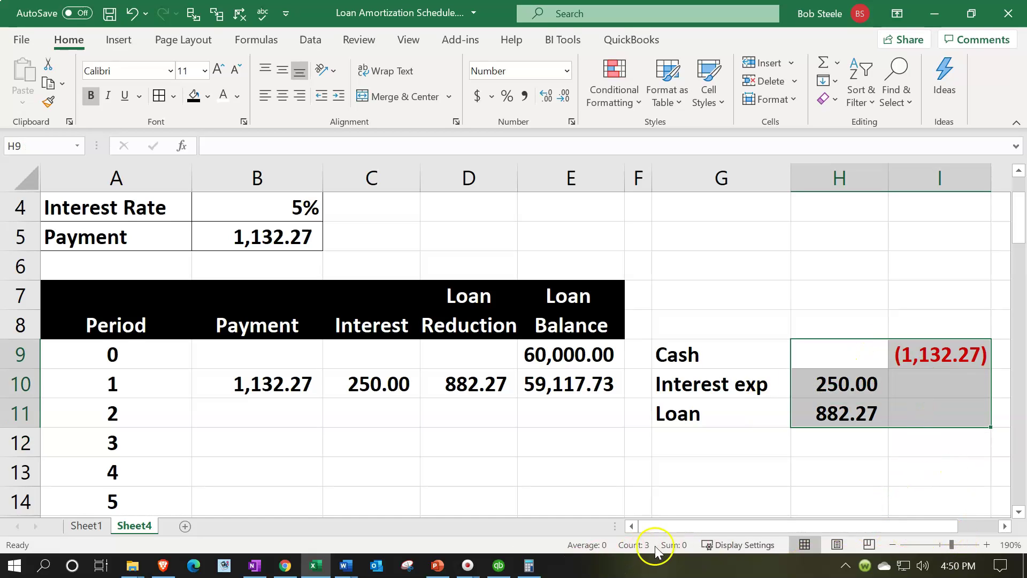
{"action": "left_click", "coordinate": [587, 454]}
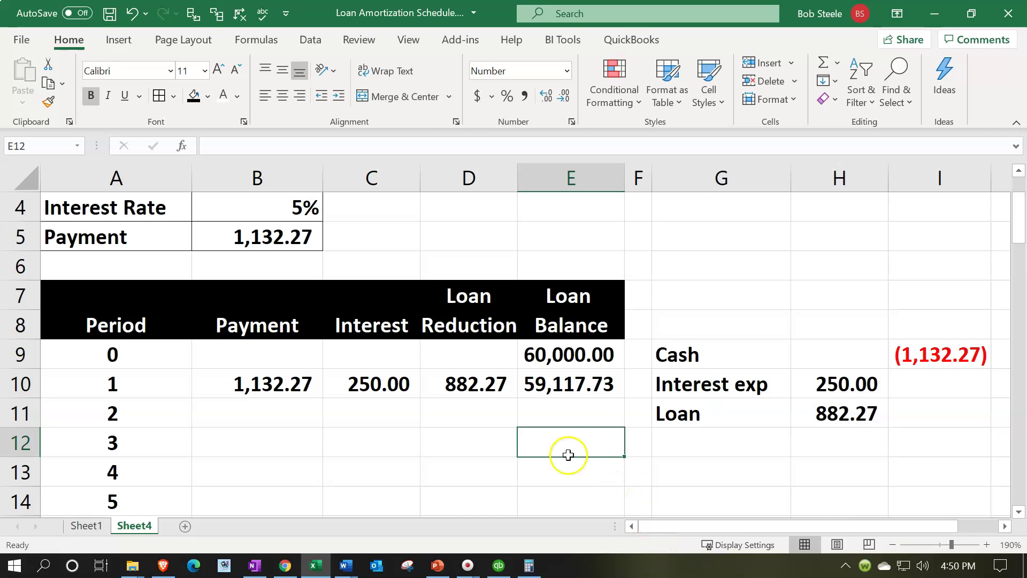
- Set the period 2 payment in B11 to reference the payment above, =B10
{"action": "left_click", "coordinate": [256, 419]}
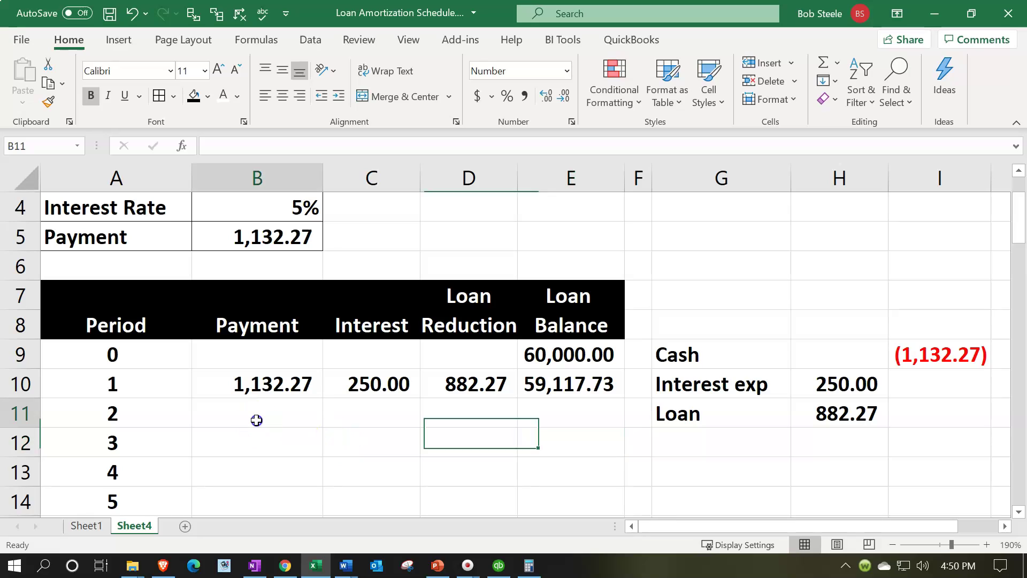
{"action": "type", "text": "="}
{"action": "key", "text": "Up"}
{"action": "key", "text": "Return"}
- Calculate the period 2 interest in C11 from the period 1 balance and the interest rate, =E10*B4/12
{"action": "key", "text": "Right"}
{"action": "key", "text": "Up"}
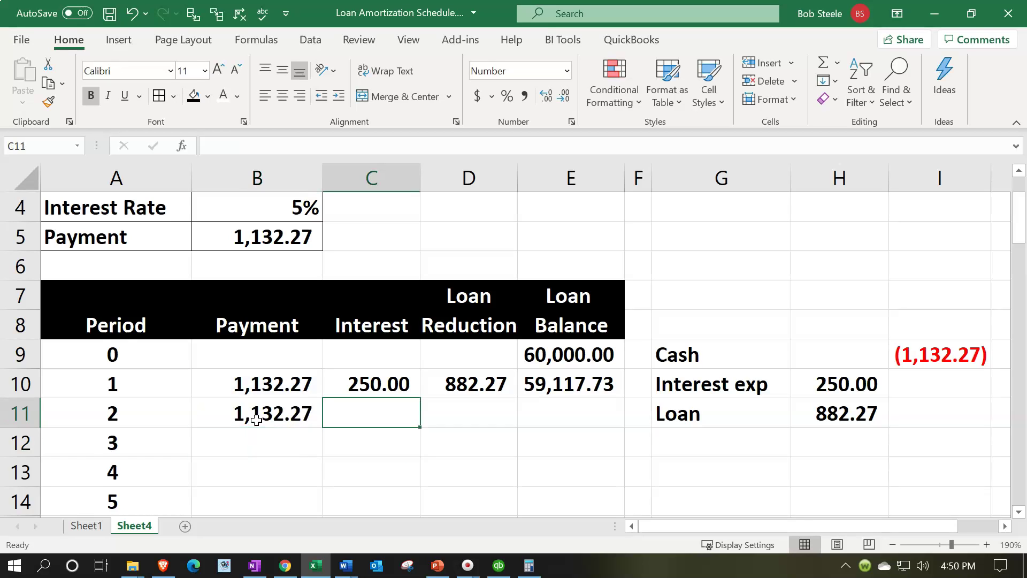
{"action": "type", "text": "="}
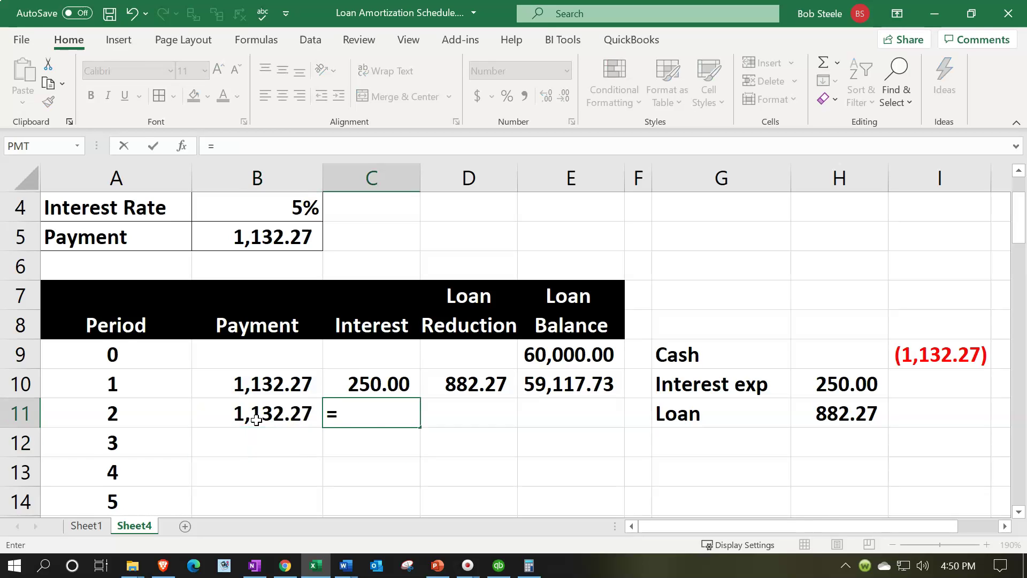
{"action": "key", "text": "Right"}
{"action": "key", "text": "Right"}
{"action": "key", "text": "Up"}
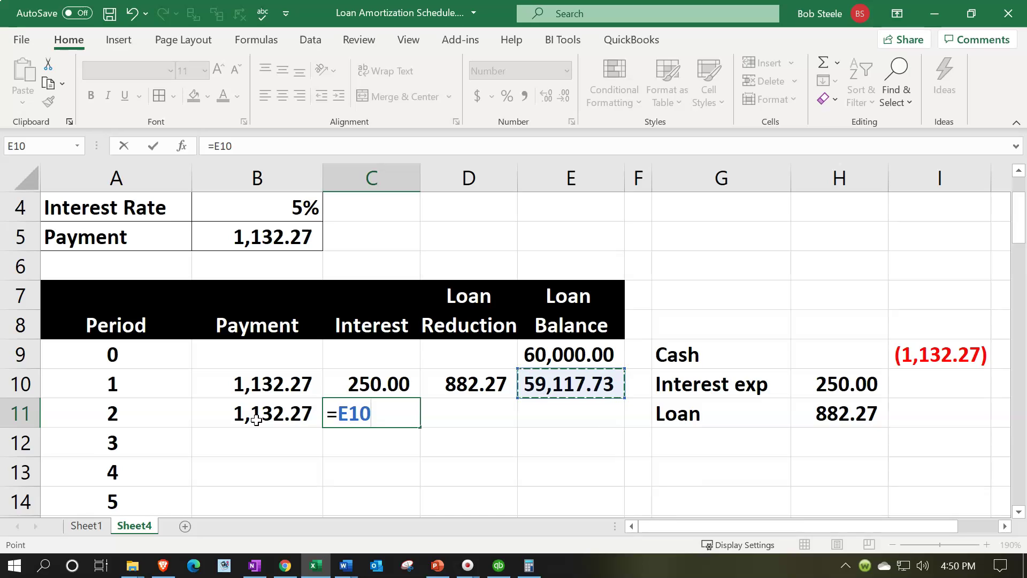
{"action": "type", "text": "*"}
{"action": "left_click", "coordinate": [277, 207]}
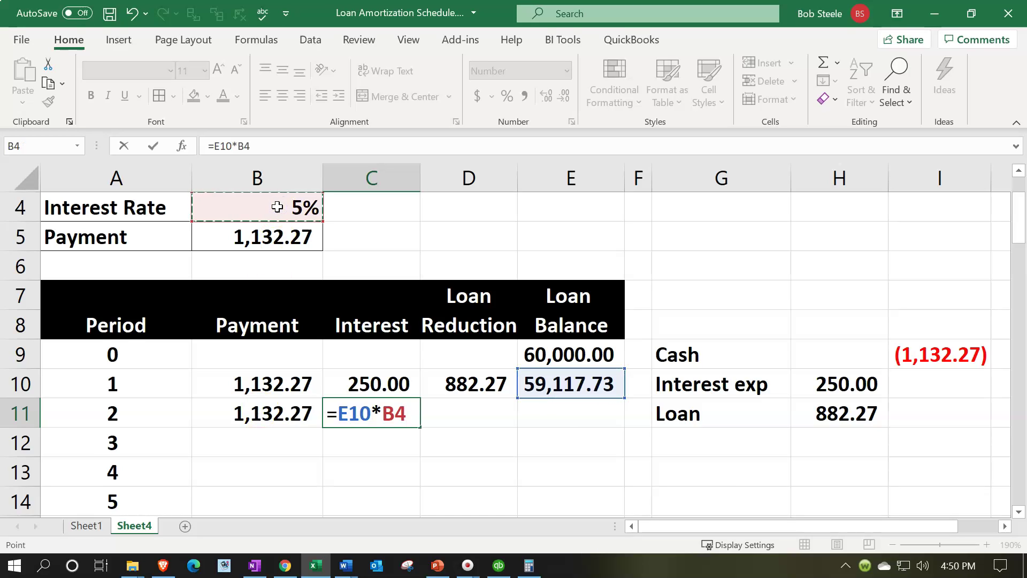
{"action": "type", "text": "/"}
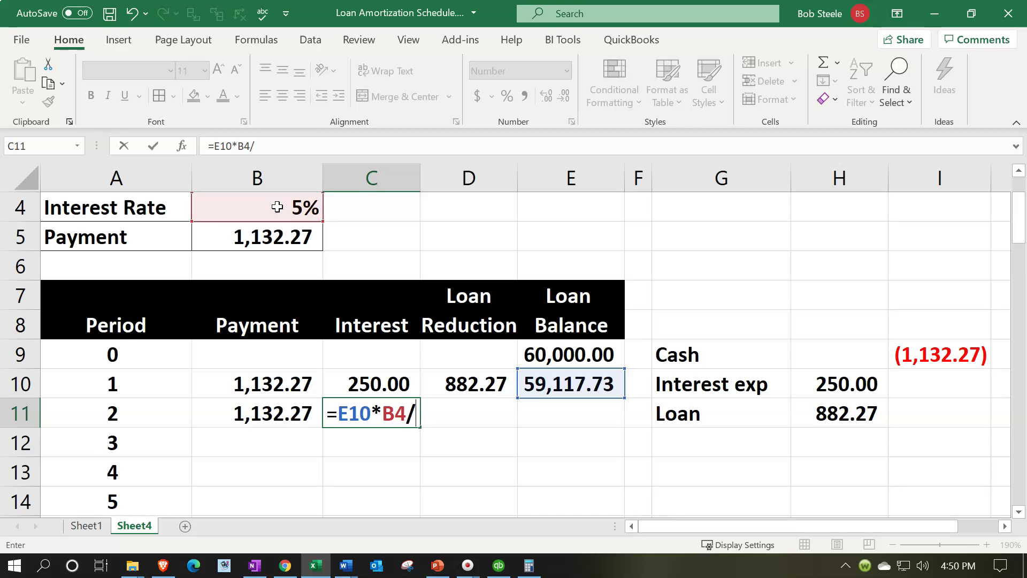
{"action": "type", "text": "12"}
{"action": "key", "text": "Return"}
{"action": "key", "text": "Up"}
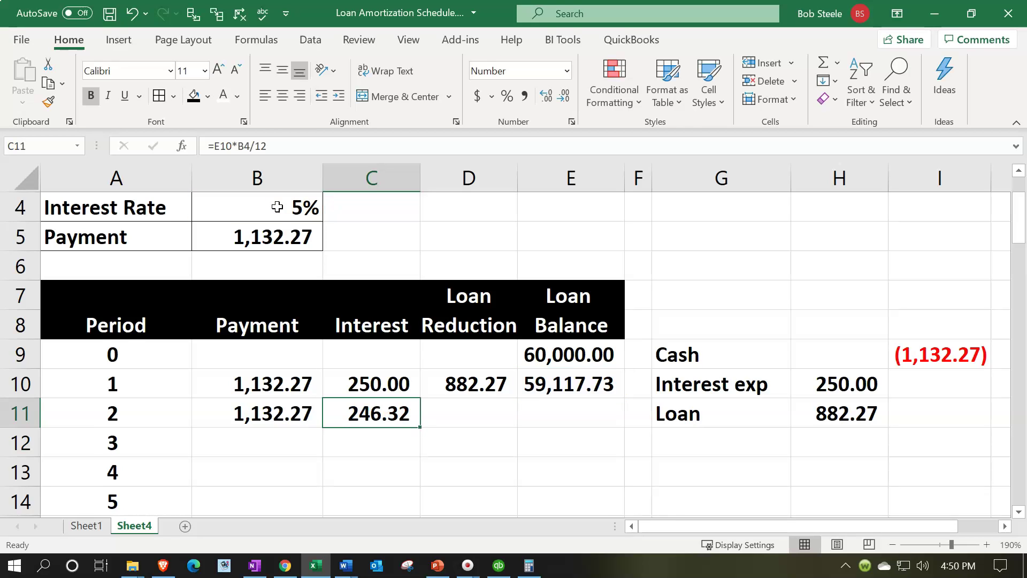
- Calculate the period 2 loan reduction in D11 as payment minus interest, =B11-C11
{"action": "key", "text": "Right"}
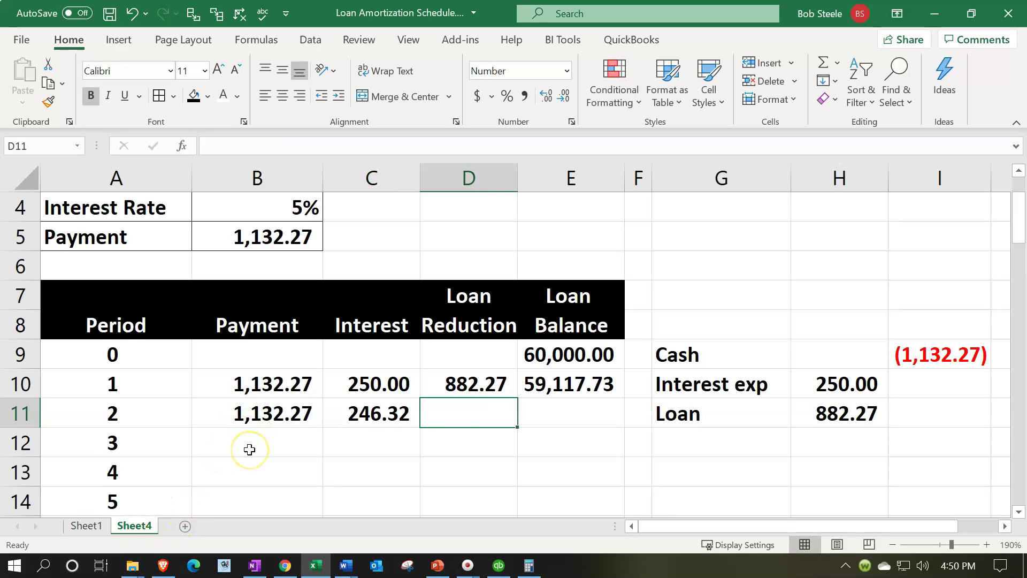
{"action": "type", "text": "="}
{"action": "key", "text": "Left"}
{"action": "key", "text": "Left"}
{"action": "type", "text": "-"}
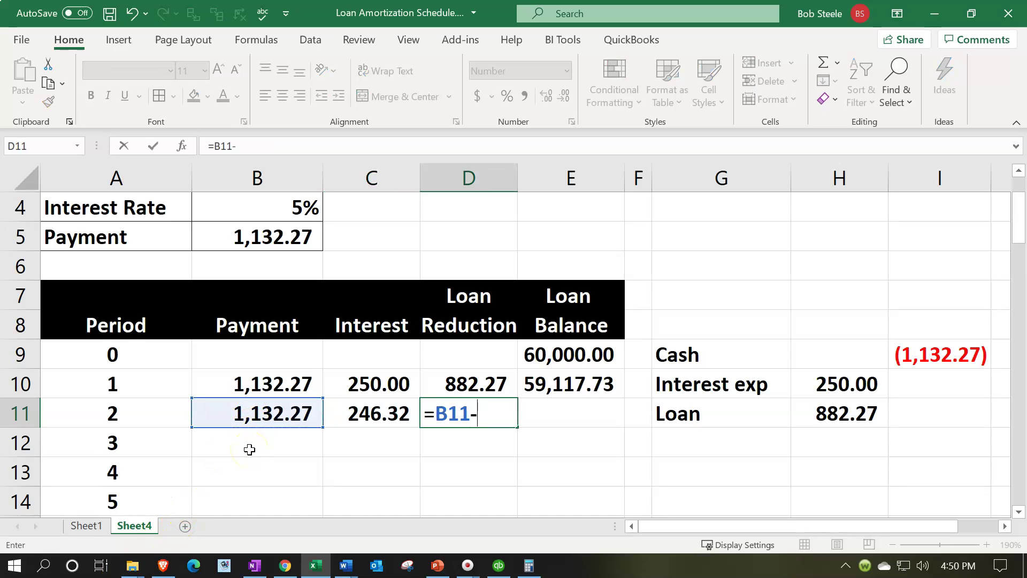
{"action": "key", "text": "Left"}
{"action": "key", "text": "Return"}
- Copy the Cash, Interest exp and Loan labels from G9:G11 to a second journal entry starting in G13
{"action": "key", "text": "Right"}
{"action": "key", "text": "Right"}
{"action": "key", "text": "Right"}
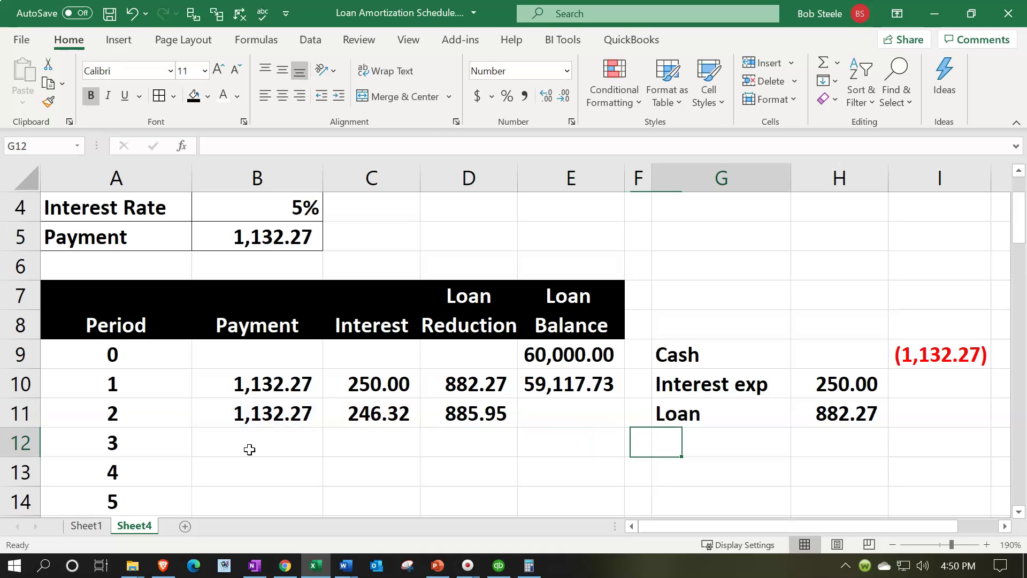
{"action": "key", "text": "Down"}
{"action": "left_click_drag", "start_coordinate": [695, 361], "coordinate": [718, 404]}
{"action": "key", "text": "ctrl+c"}
{"action": "left_click", "coordinate": [740, 478]}
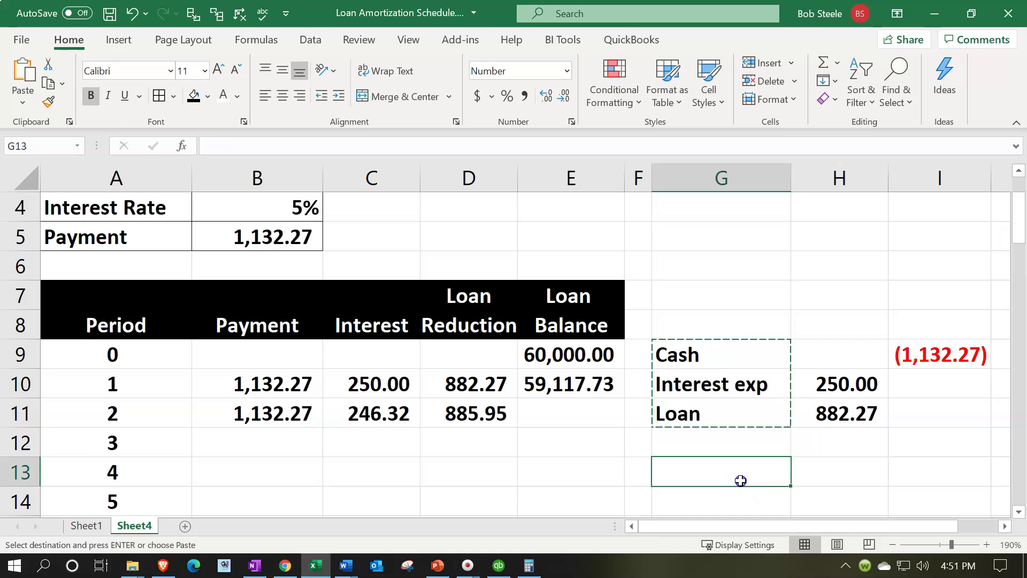
{"action": "key", "text": "ctrl+v"}
- Enter the second entry's Cash credit in I13 as the negative of the period 2 payment, -B11
{"action": "left_click", "coordinate": [799, 475]}
{"action": "key", "text": "Right"}
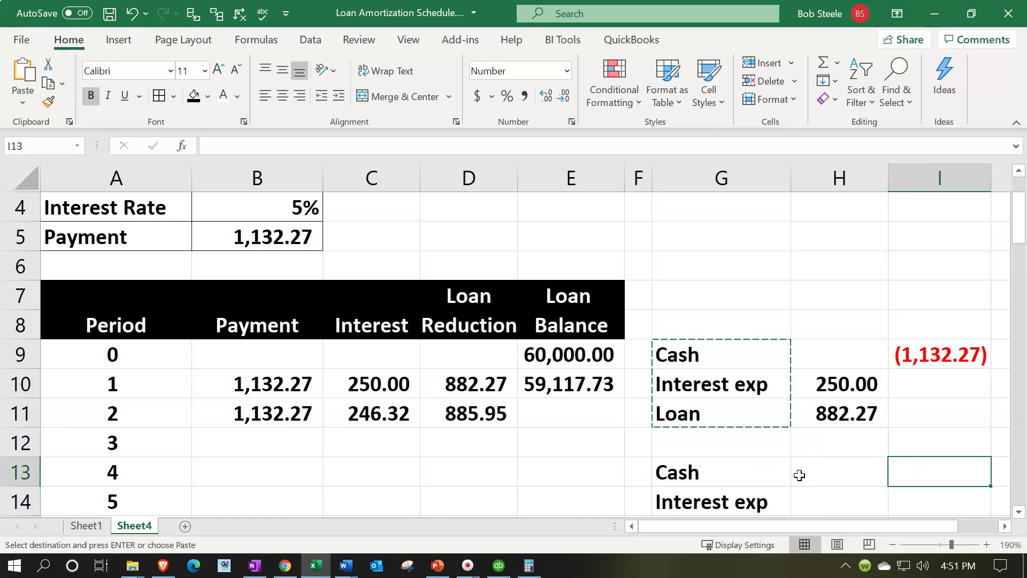
{"action": "type", "text": "-"}
{"action": "key", "text": "Left"}
{"action": "key", "text": "Left"}
{"action": "key", "text": "Left"}
{"action": "key", "text": "Left"}
{"action": "key", "text": "Left"}
{"action": "key", "text": "Left"}
{"action": "key", "text": "Left"}
{"action": "key", "text": "Up"}
{"action": "key", "text": "Up"}
{"action": "key", "text": "Return"}
- Enter the second entry's Interest exp debit in H14, referencing the period 2 interest, +C11
{"action": "key", "text": "Left"}
{"action": "type", "text": "+"}
{"action": "key", "text": "Left"}
{"action": "key", "text": "Left"}
{"action": "key", "text": "Left"}
{"action": "key", "text": "Left"}
{"action": "key", "text": "Up"}
{"action": "key", "text": "Up"}
{"action": "key", "text": "Up"}
{"action": "key", "text": "Left"}
{"action": "key", "text": "Return"}
- Enter the second entry's Loan debit in H15, referencing the period 2 loan reduction, +D11
{"action": "type", "text": "+"}
{"action": "key", "text": "Left"}
{"action": "key", "text": "Left"}
{"action": "key", "text": "Left"}
{"action": "key", "text": "Left"}
{"action": "key", "text": "Up"}
{"action": "key", "text": "Up"}
{"action": "key", "text": "Up"}
{"action": "key", "text": "Up"}
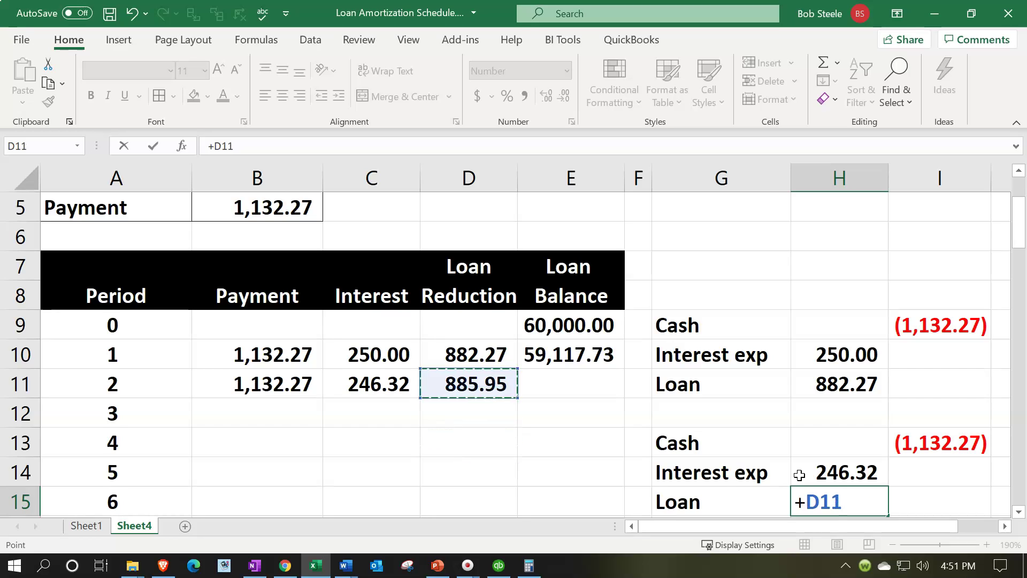
{"action": "key", "text": "Return"}
- Calculate the period 2 loan balance in E11 by subtracting the loan reduction from the previous balance, =E10-D11
{"action": "key", "text": "Up"}
{"action": "key", "text": "Up"}
{"action": "key", "text": "Up"}
{"action": "key", "text": "Up"}
{"action": "key", "text": "Left"}
{"action": "key", "text": "Left"}
{"action": "key", "text": "Left"}
{"action": "key", "text": "Up"}
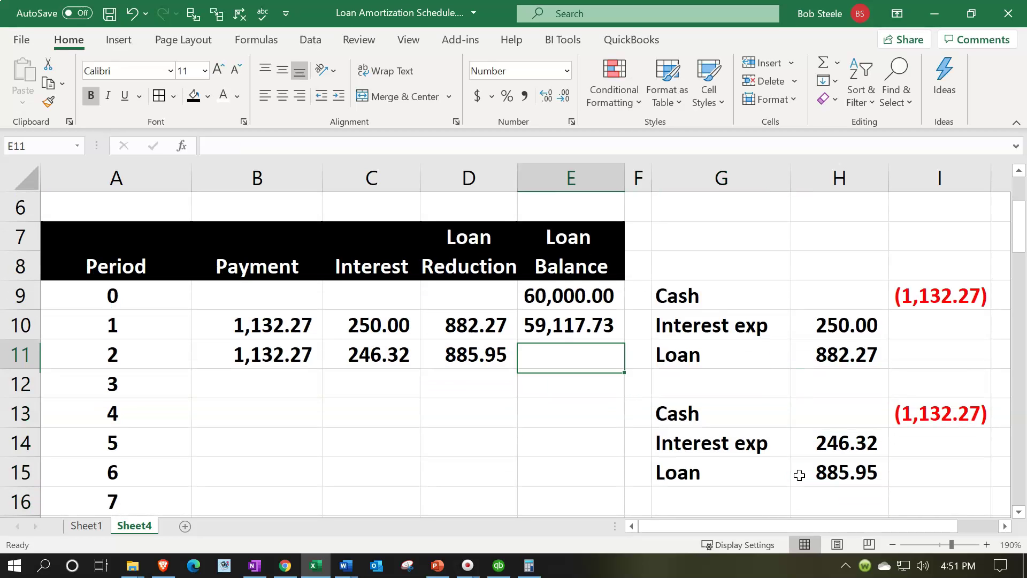
{"action": "type", "text": "="}
{"action": "key", "text": "Up"}
{"action": "type", "text": "-"}
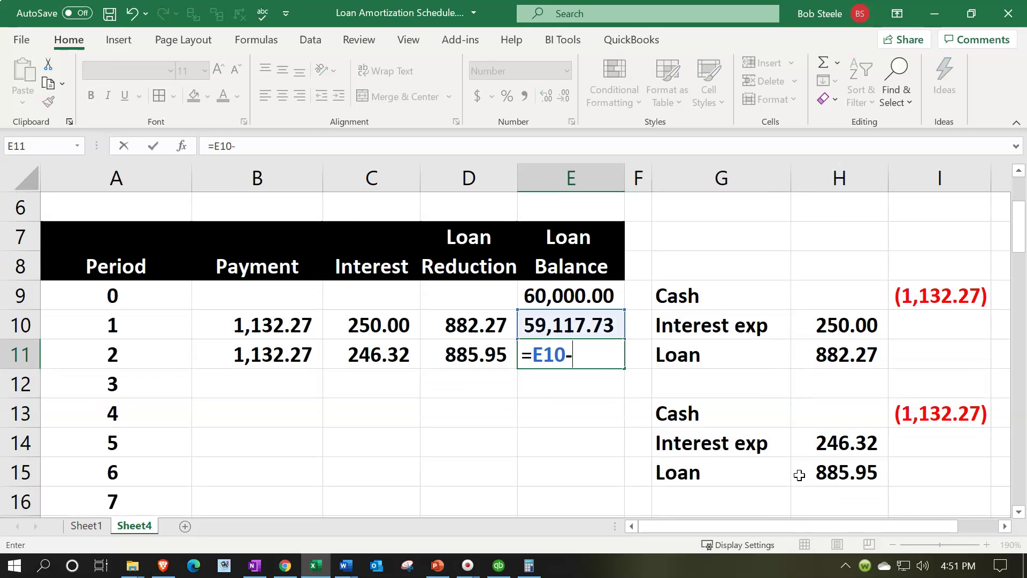
{"action": "key", "text": "Left"}
{"action": "key", "text": "Return"}
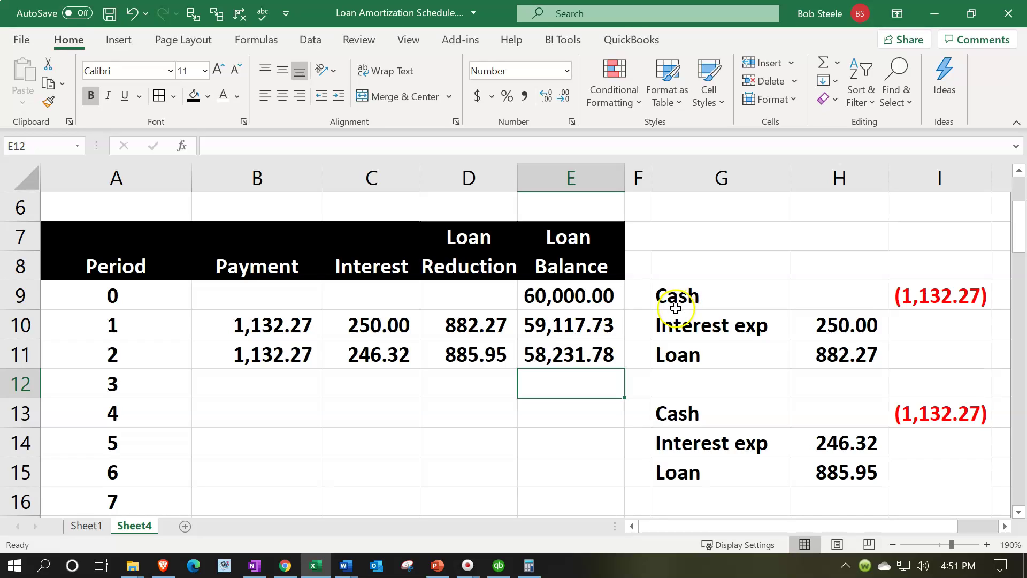
- Compare the interest and loan debits in H10:H11 with those of the second entry in H14:H15
{"action": "left_click_drag", "start_coordinate": [848, 326], "coordinate": [845, 345]}
{"action": "left_click_drag", "start_coordinate": [847, 439], "coordinate": [848, 458]}
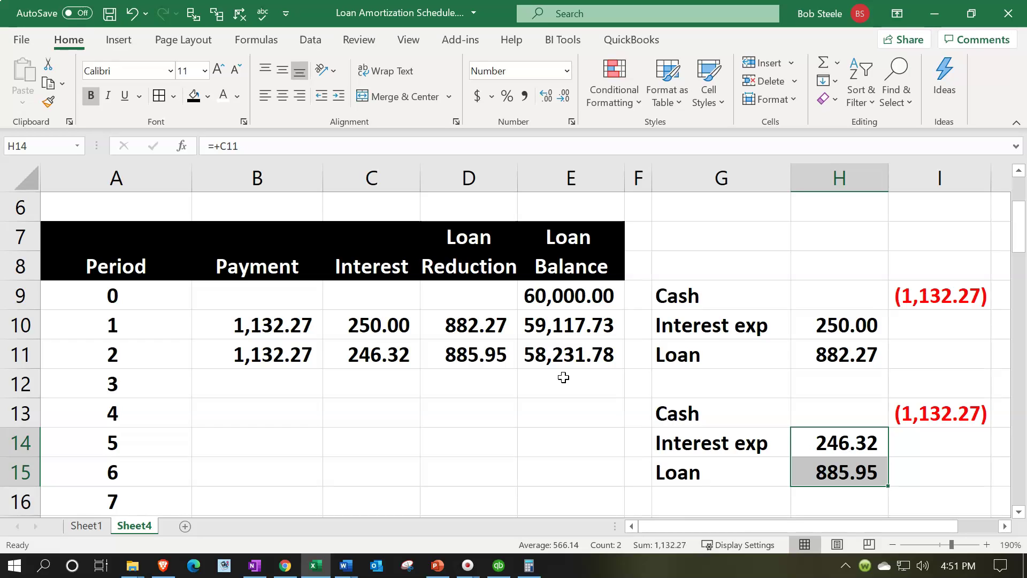
{"action": "left_click_drag", "start_coordinate": [799, 326], "coordinate": [801, 351]}
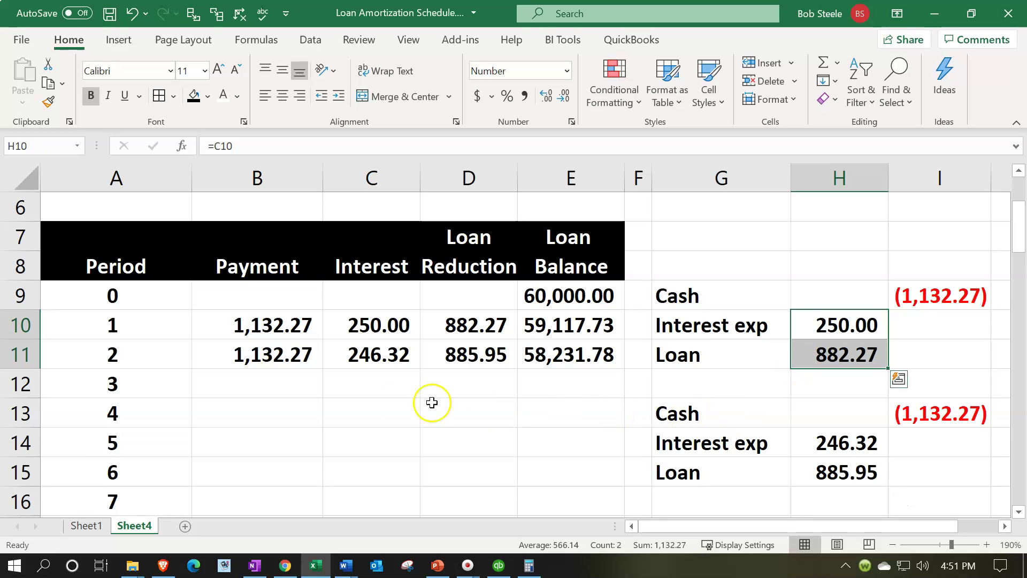
- Set the period 3 payment in B12 to reference the payment above, =B11
{"action": "left_click", "coordinate": [281, 391]}
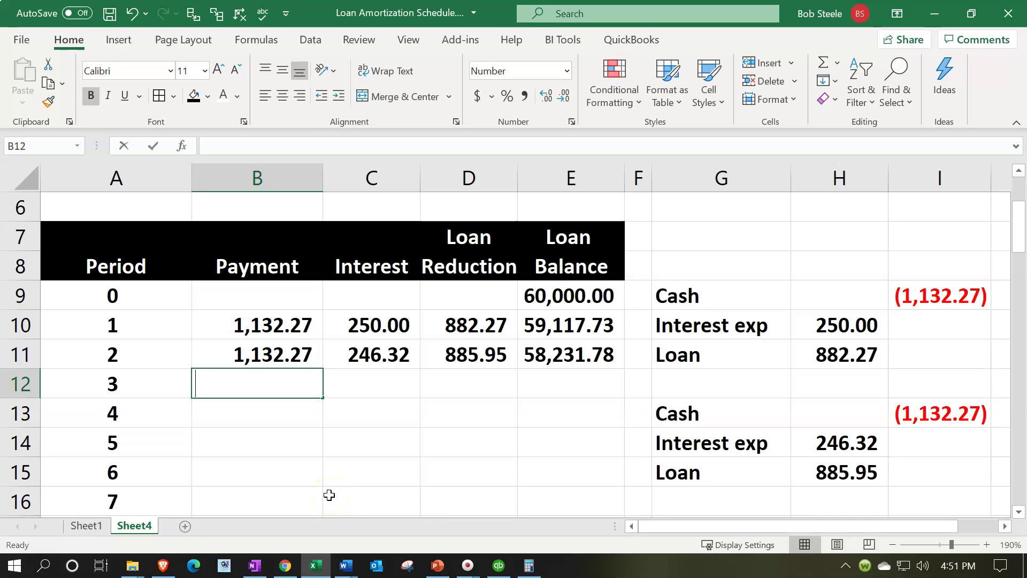
{"action": "type", "text": "="}
{"action": "key", "text": "Up"}
{"action": "key", "text": "Tab"}
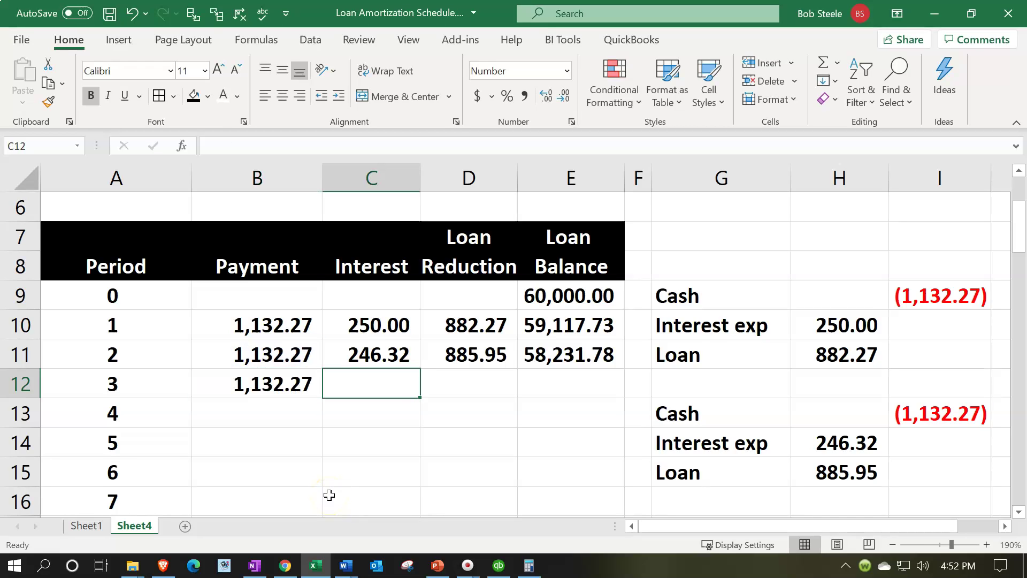
- Calculate the period 3 interest in C12 from the period 2 balance and the interest rate, =E11*B4/12
{"action": "type", "text": "="}
{"action": "key", "text": "Right"}
{"action": "key", "text": "Right"}
{"action": "key", "text": "Up"}
{"action": "type", "text": "*"}
{"action": "key", "text": "Up"}
{"action": "key", "text": "Up"}
{"action": "key", "text": "Up"}
{"action": "key", "text": "Up"}
{"action": "key", "text": "Up"}
{"action": "key", "text": "Up"}
{"action": "key", "text": "Up"}
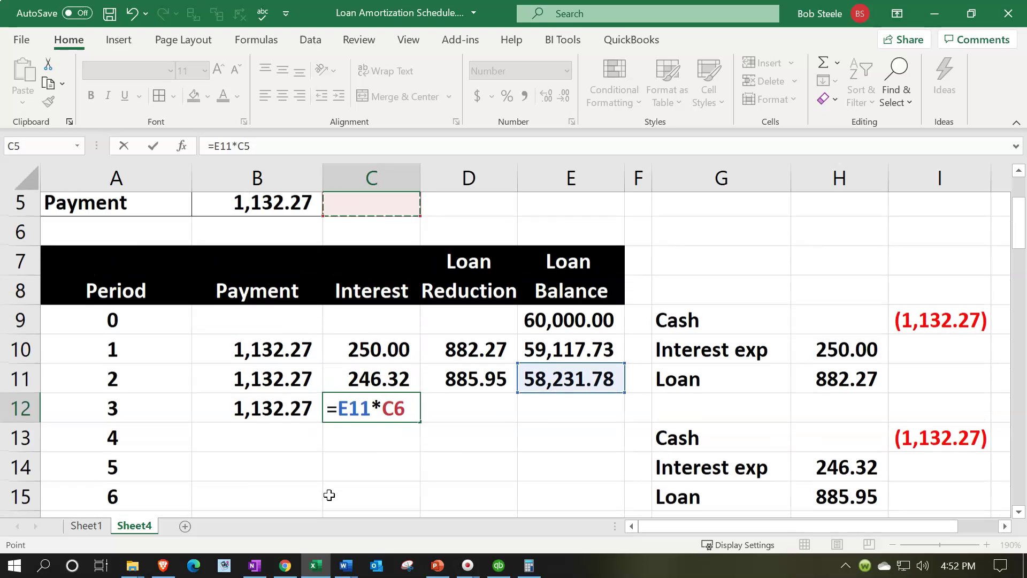
{"action": "key", "text": "Up"}
{"action": "key", "text": "Left"}
{"action": "type", "text": "/12"}
{"action": "key", "text": "Return"}
- Calculate the period 3 loan reduction in D12 as payment minus interest, +B12-C12
{"action": "key", "text": "Right"}
{"action": "key", "text": "Right"}
{"action": "key", "text": "Up"}
{"action": "type", "text": "+"}
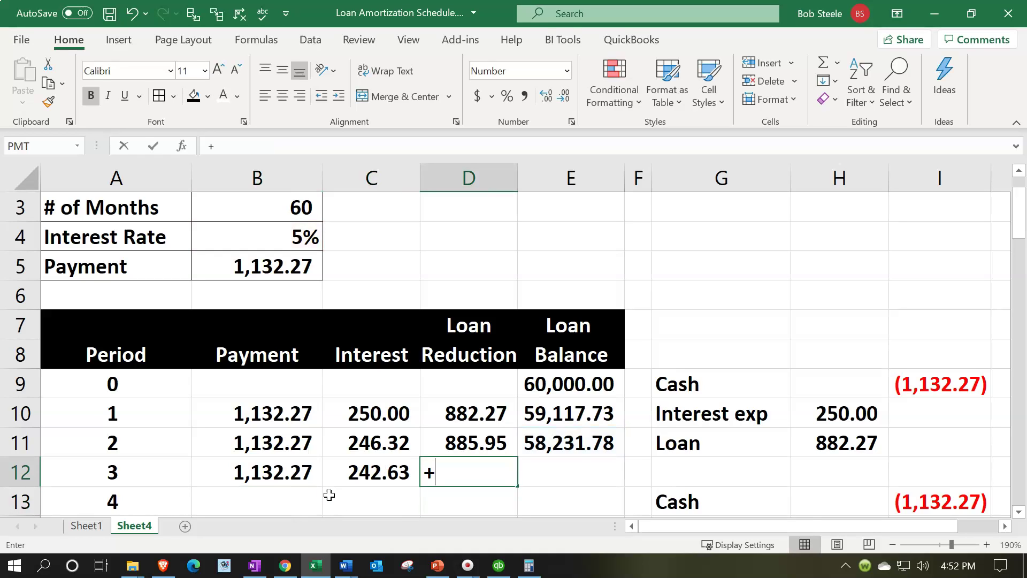
{"action": "key", "text": "Left"}
{"action": "key", "text": "Left"}
{"action": "type", "text": "-"}
{"action": "key", "text": "Left"}
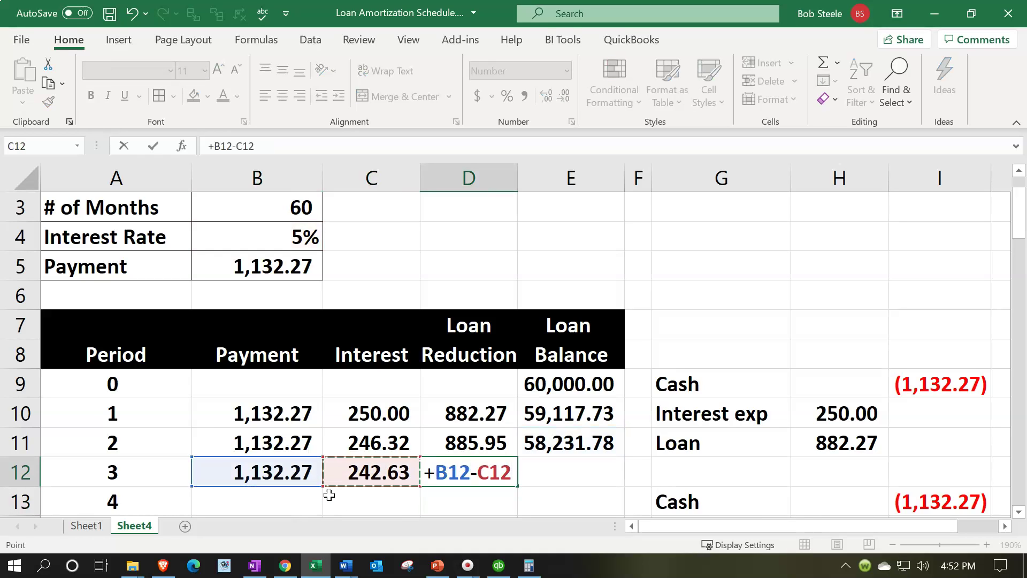
{"action": "key", "text": "Tab"}
- Calculate the period 3 loan balance in E12 from the previous balance less the loan reduction, =E11-D12
{"action": "type", "text": "="}
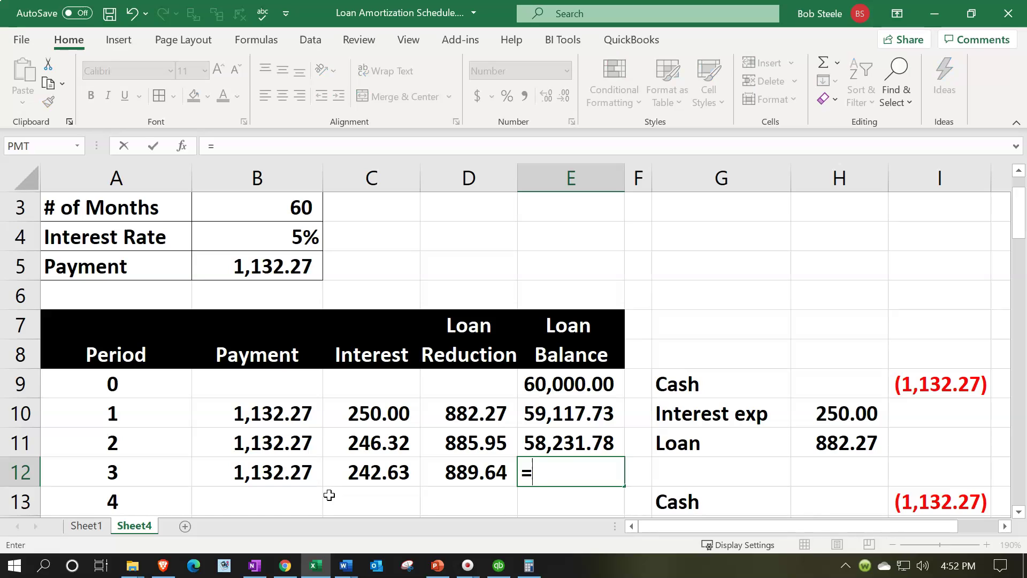
{"action": "key", "text": "Up"}
{"action": "type", "text": "-"}
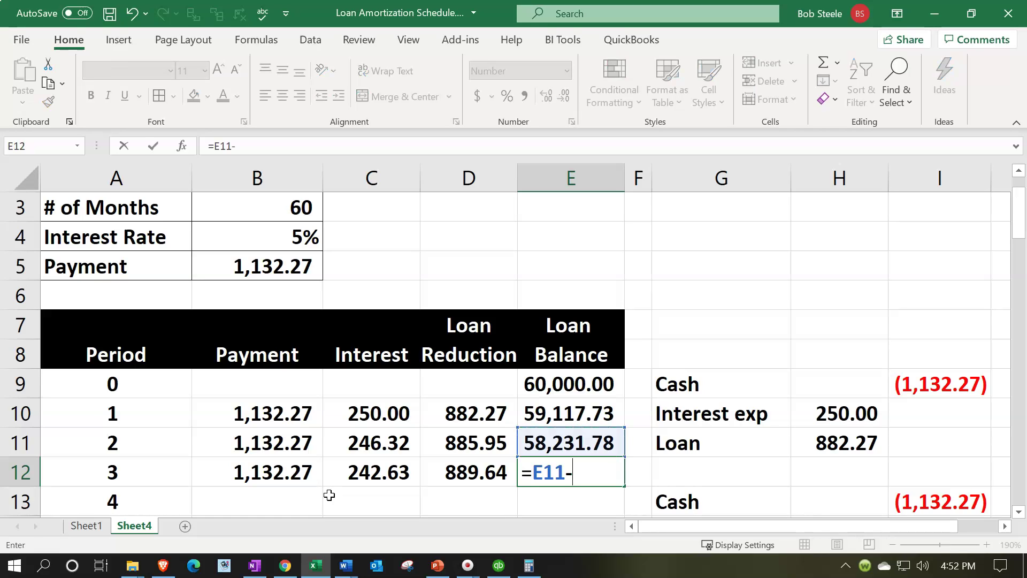
{"action": "key", "text": "Left"}
{"action": "key", "text": "Return"}
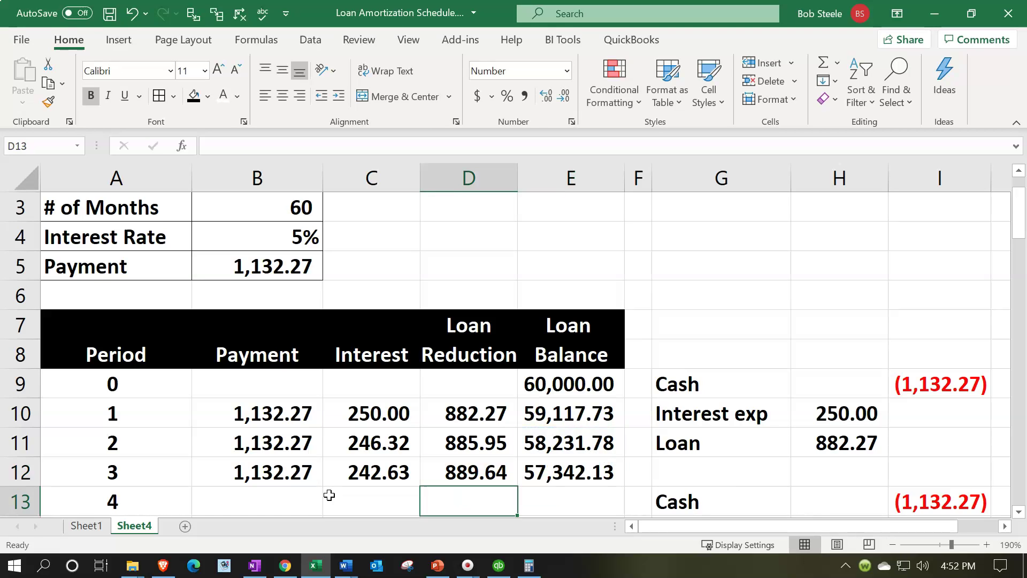
- Try to fill the period 3 formulas in B12:E12 down into the period 4 row
{"action": "left_click", "coordinate": [329, 495]}
{"action": "scroll", "coordinate": [329, 495], "scroll_direction": "down", "scroll_amount": 1}
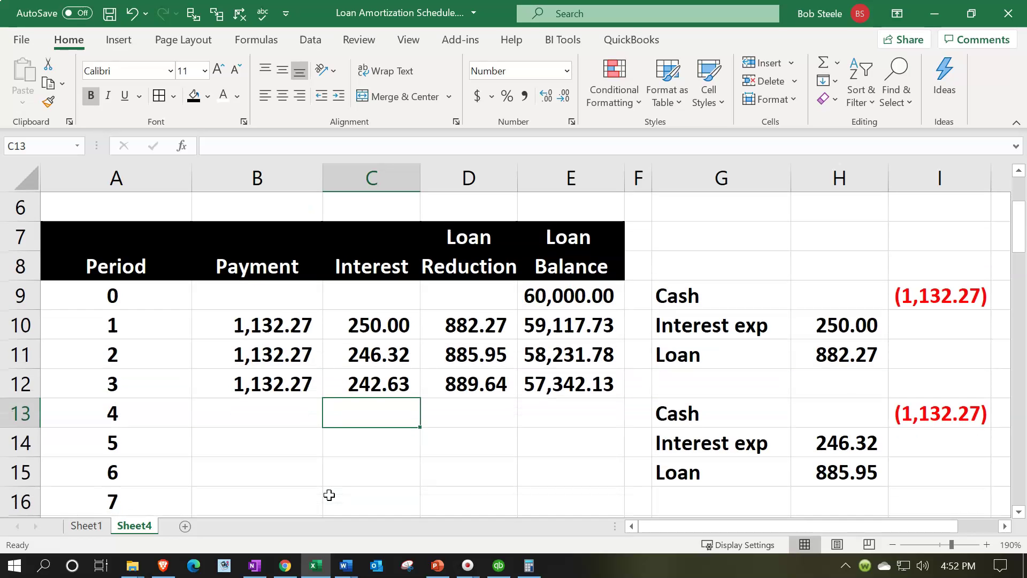
{"action": "left_click_drag", "start_coordinate": [285, 386], "coordinate": [551, 397]}
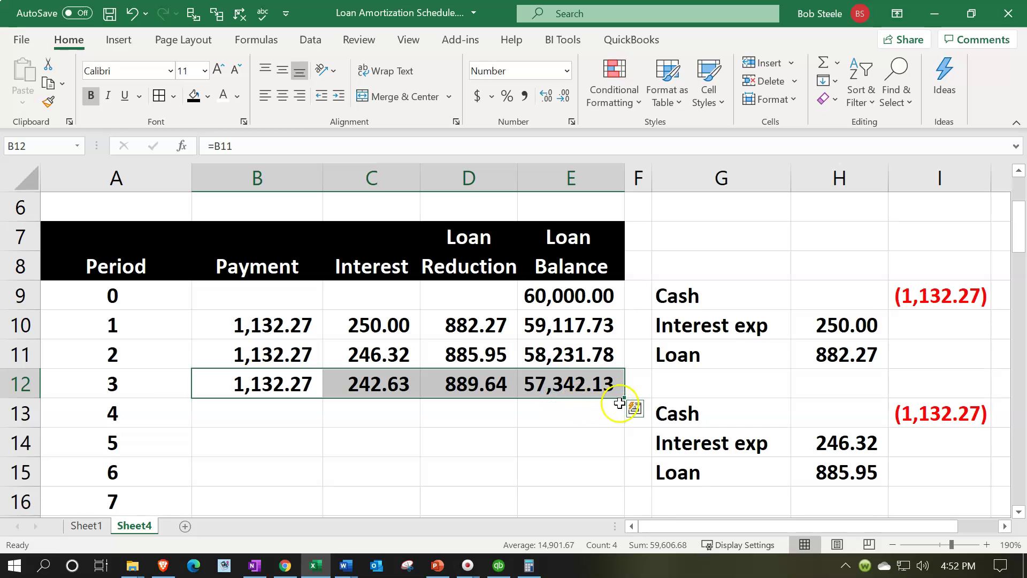
{"action": "left_click_drag", "start_coordinate": [627, 400], "coordinate": [621, 416]}
{"action": "left_click", "coordinate": [449, 469]}
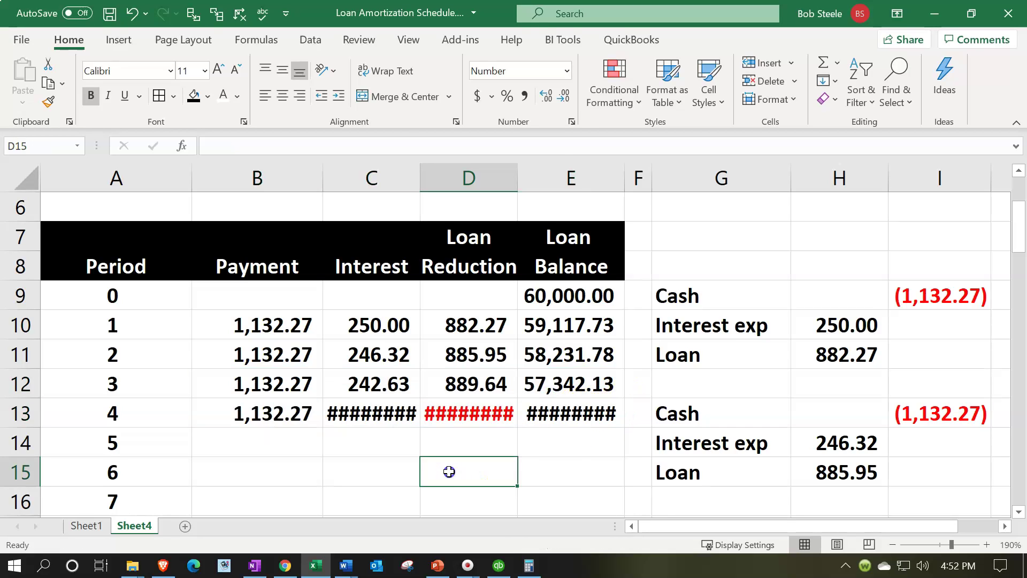
- Examine which cells the filled period 4 payment and interest formulas in B13 and C13 refer to
{"action": "double_click", "coordinate": [259, 411]}
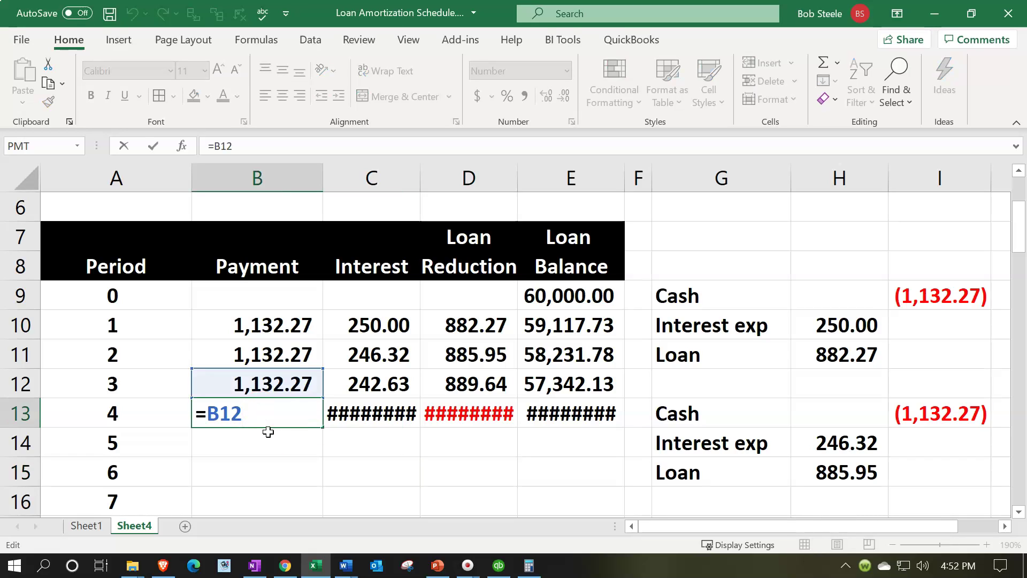
{"action": "key", "text": "Return"}
{"action": "left_click", "coordinate": [364, 415]}
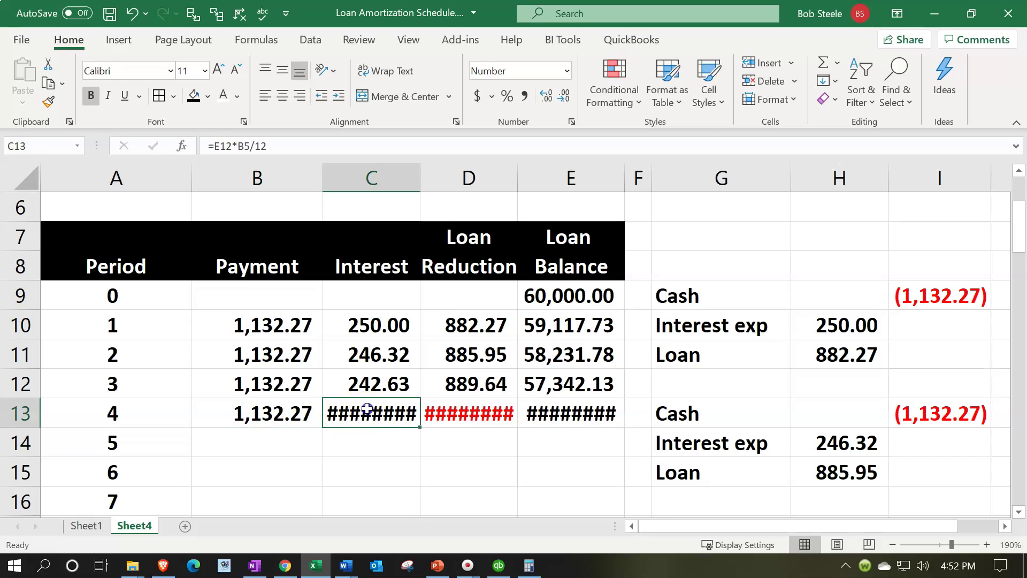
{"action": "double_click", "coordinate": [370, 417]}
{"action": "scroll", "coordinate": [359, 449], "scroll_direction": "up", "scroll_amount": 2}
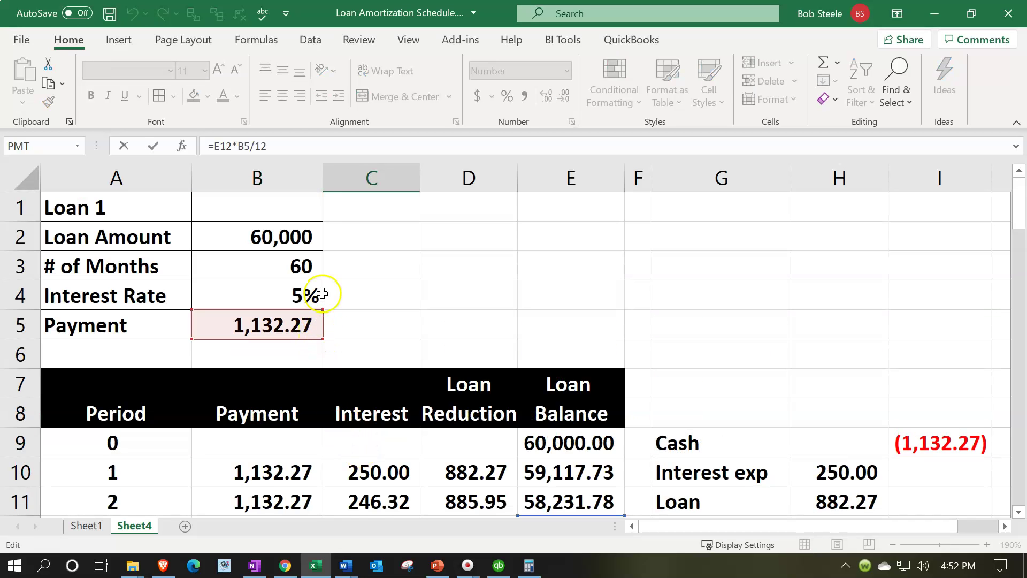
{"action": "scroll", "coordinate": [351, 308], "scroll_direction": "down", "scroll_amount": 1}
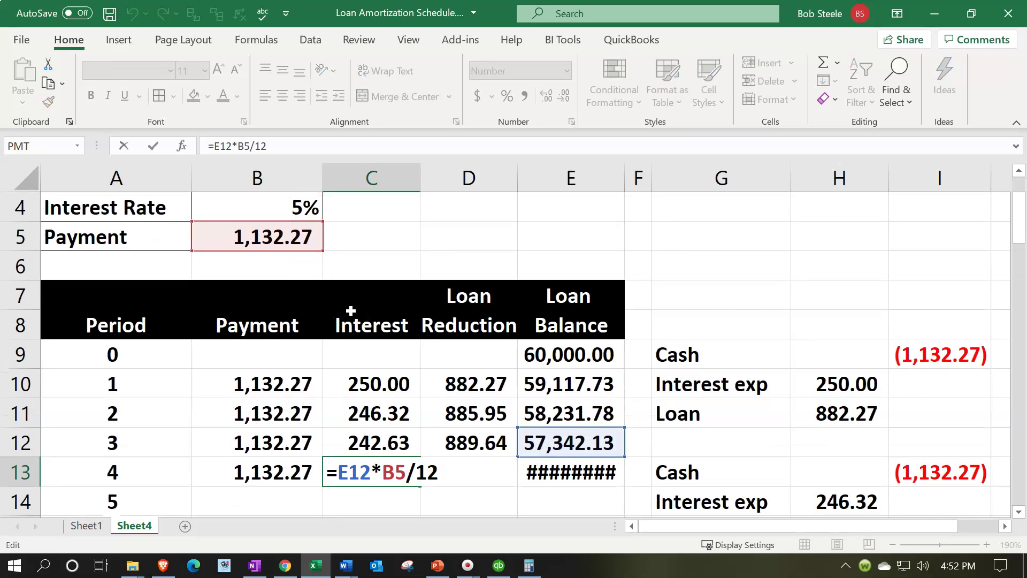
{"action": "key", "text": "Return"}
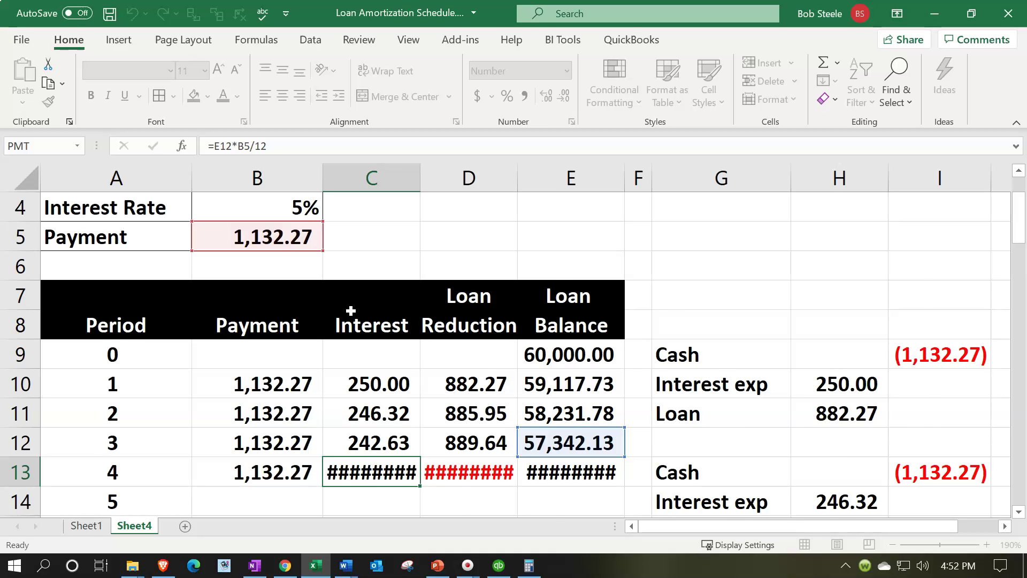
- Undo the fill of the period 4 row
{"action": "left_click", "coordinate": [134, 16]}
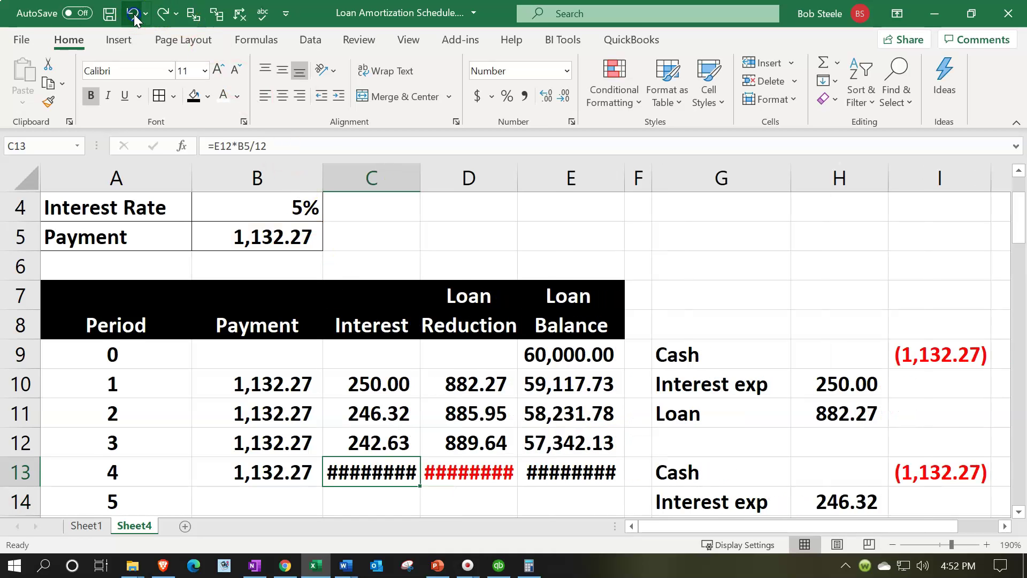
{"action": "left_click", "coordinate": [134, 16]}
{"action": "left_click", "coordinate": [134, 16]}
{"action": "left_click", "coordinate": [134, 16]}
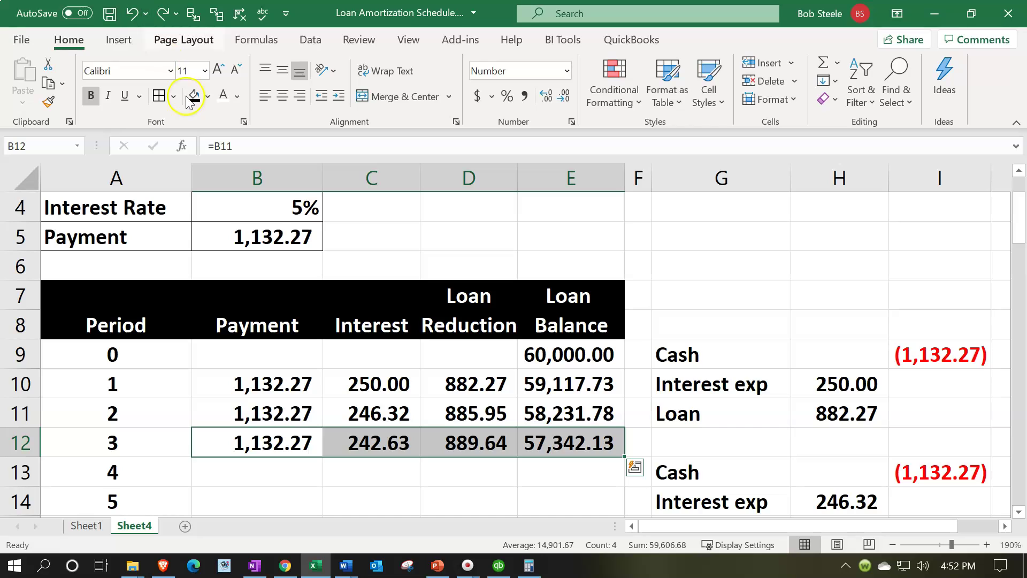
- Make the interest rate reference absolute in the period 3 interest formula in C12, =E11*$B$4/12
{"action": "left_click", "coordinate": [413, 436]}
{"action": "double_click", "coordinate": [405, 442]}
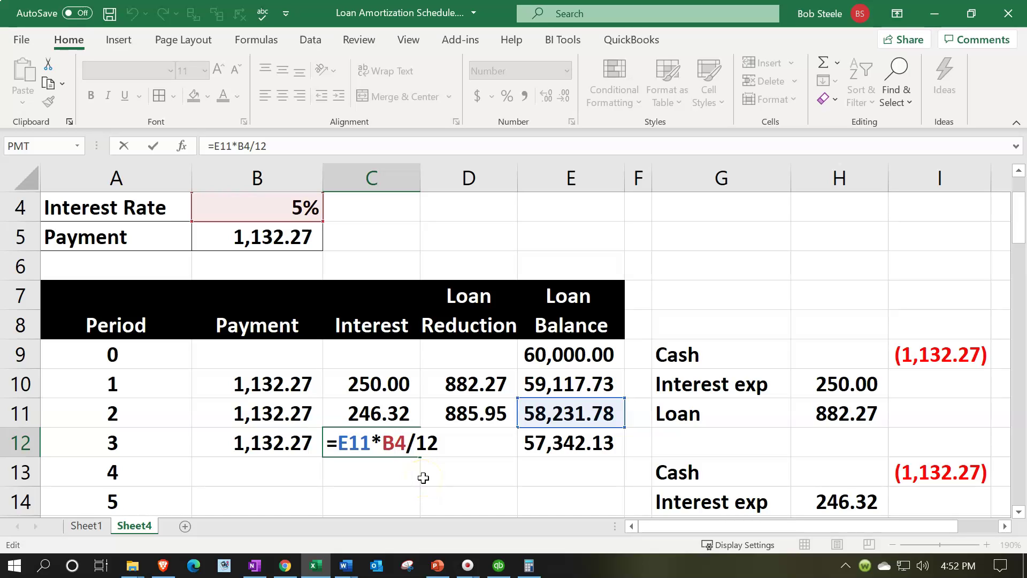
{"action": "key", "text": "F4"}
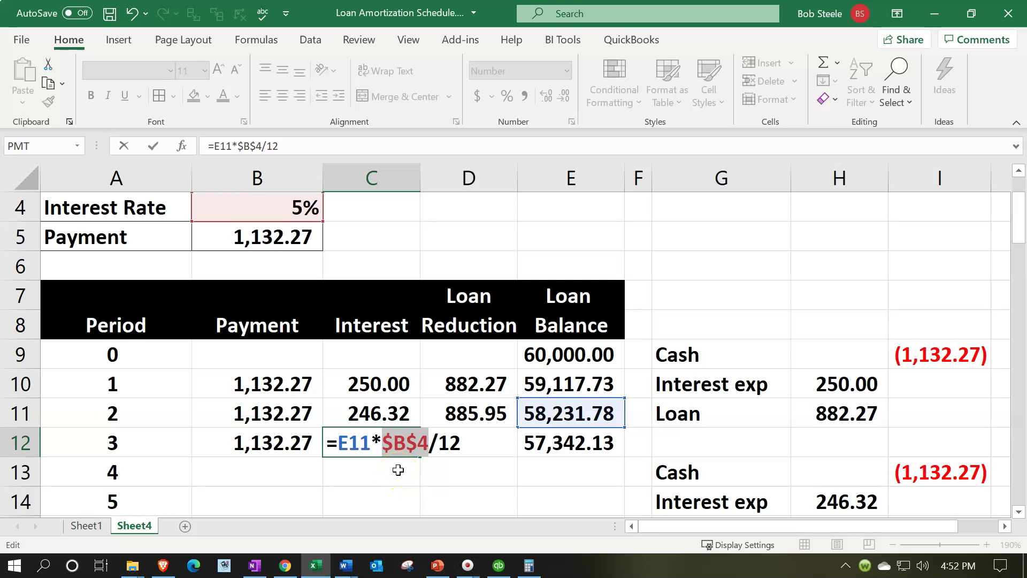
{"action": "key", "text": "Return"}
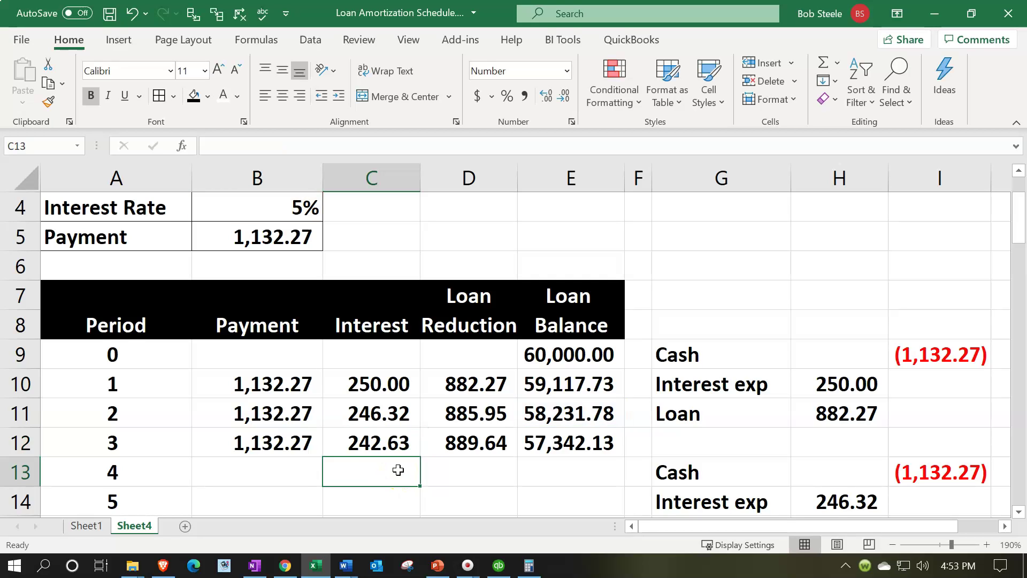
- Fill the period 3 formulas in B12:E12 down into row 13 and check the cell references of each period 4 formula
{"action": "left_click_drag", "start_coordinate": [305, 439], "coordinate": [572, 488]}
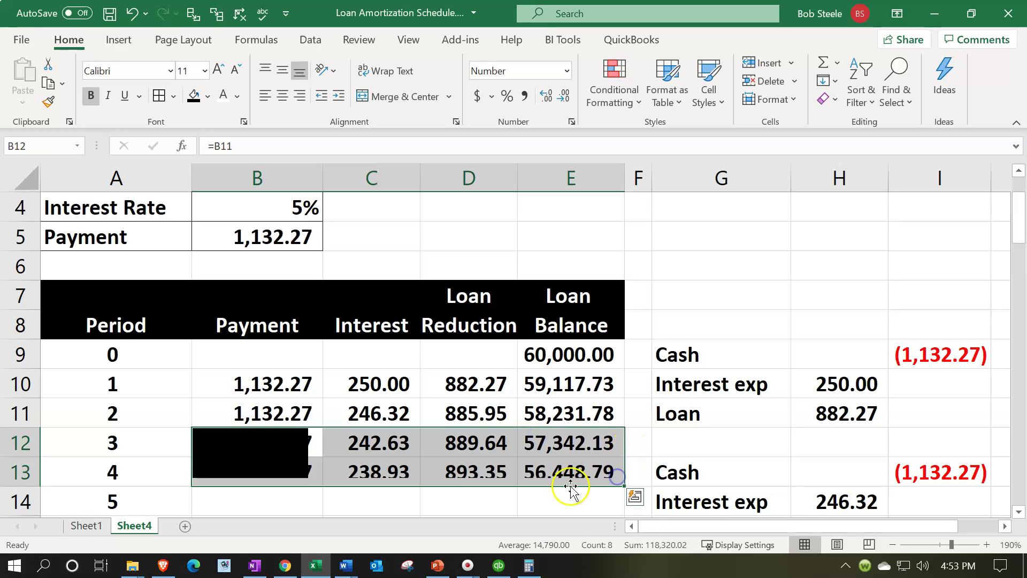
{"action": "left_click", "coordinate": [275, 475]}
{"action": "double_click", "coordinate": [287, 479]}
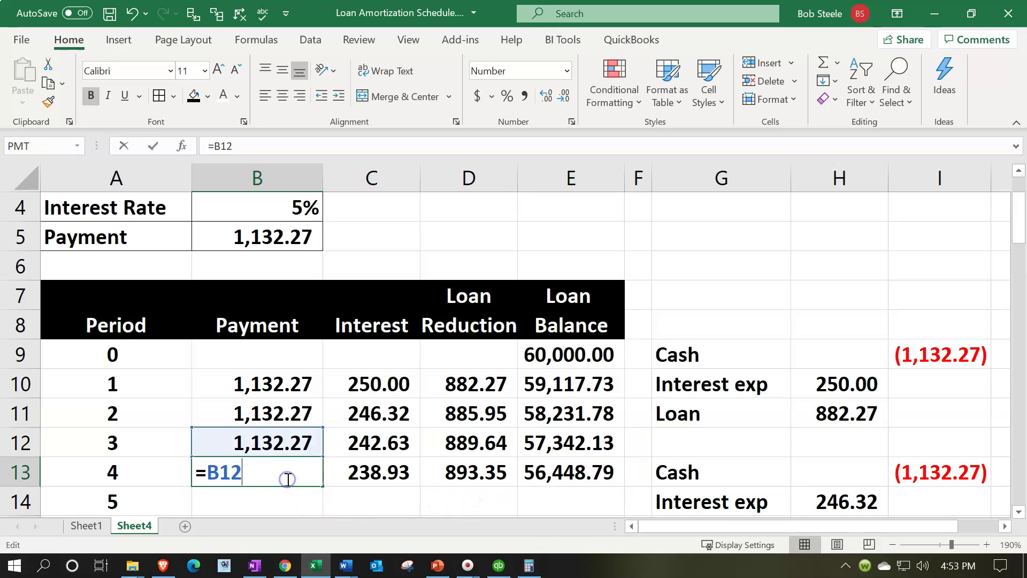
{"action": "key", "text": "Return"}
{"action": "double_click", "coordinate": [354, 473]}
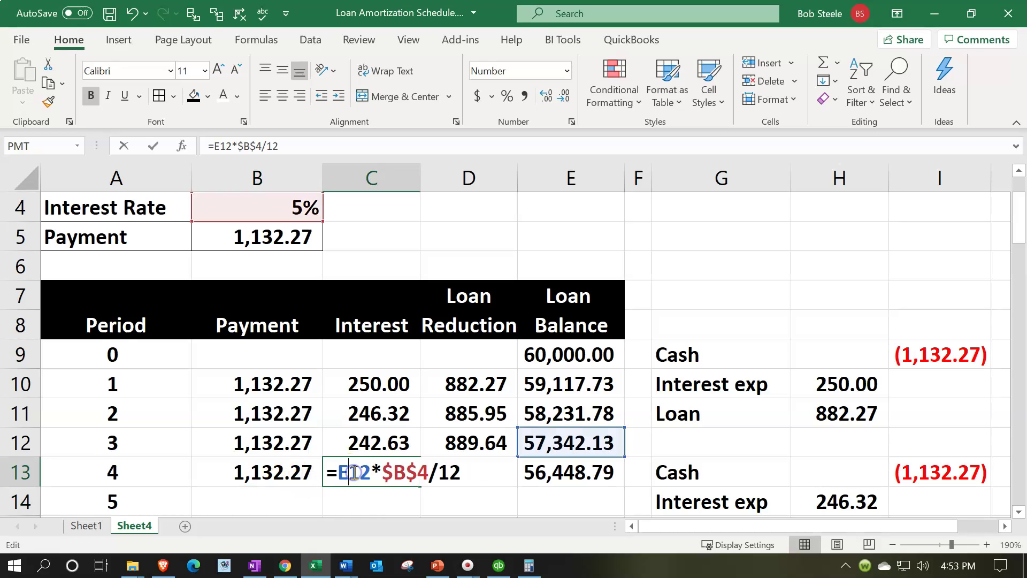
{"action": "key", "text": "Return"}
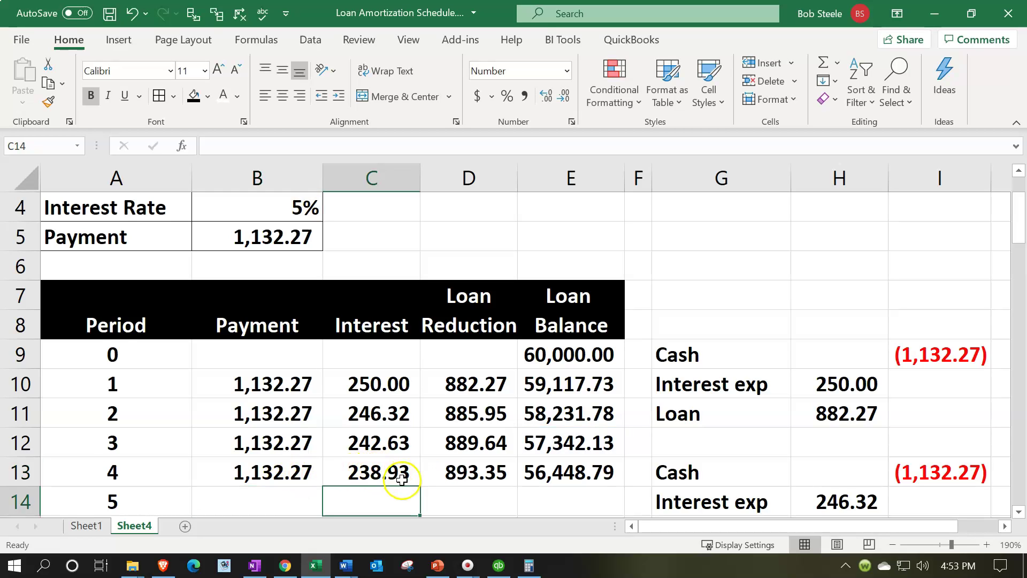
{"action": "double_click", "coordinate": [448, 469]}
{"action": "key", "text": "Return"}
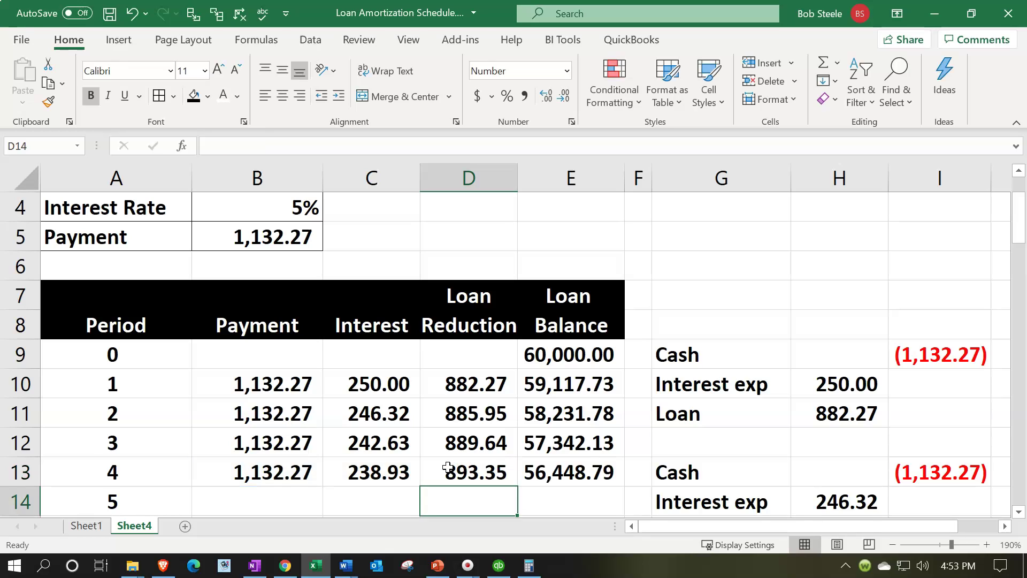
{"action": "double_click", "coordinate": [555, 466]}
{"action": "key", "text": "Return"}
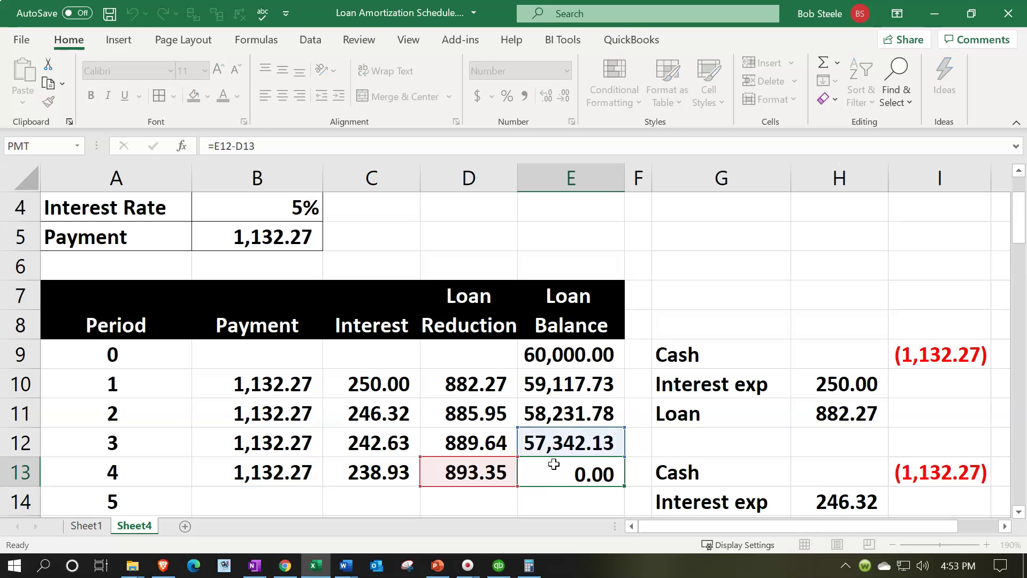
- Fill the period 4 formulas in B13:E13 down through period 60 in row 69
{"action": "scroll", "coordinate": [555, 464], "scroll_direction": "down", "scroll_amount": 1}
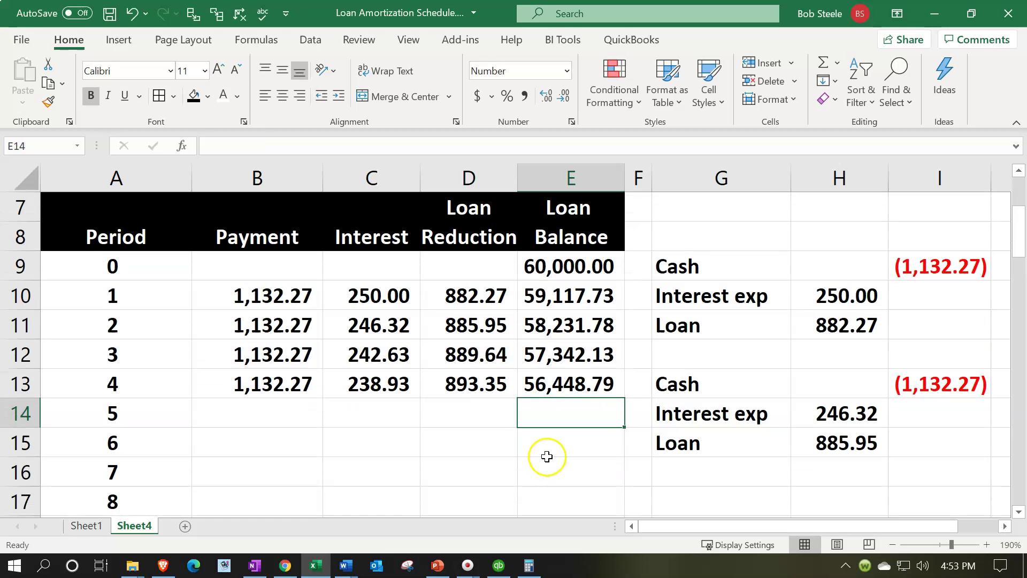
{"action": "left_click", "coordinate": [560, 392]}
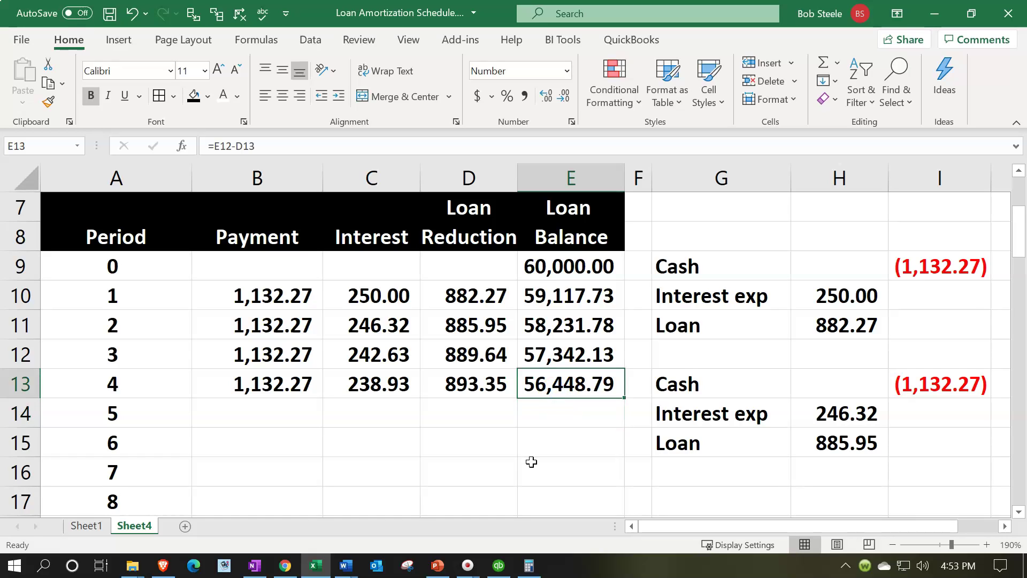
{"action": "left_click_drag", "start_coordinate": [293, 386], "coordinate": [549, 394]}
{"action": "scroll", "coordinate": [551, 396], "scroll_direction": "down", "scroll_amount": 1}
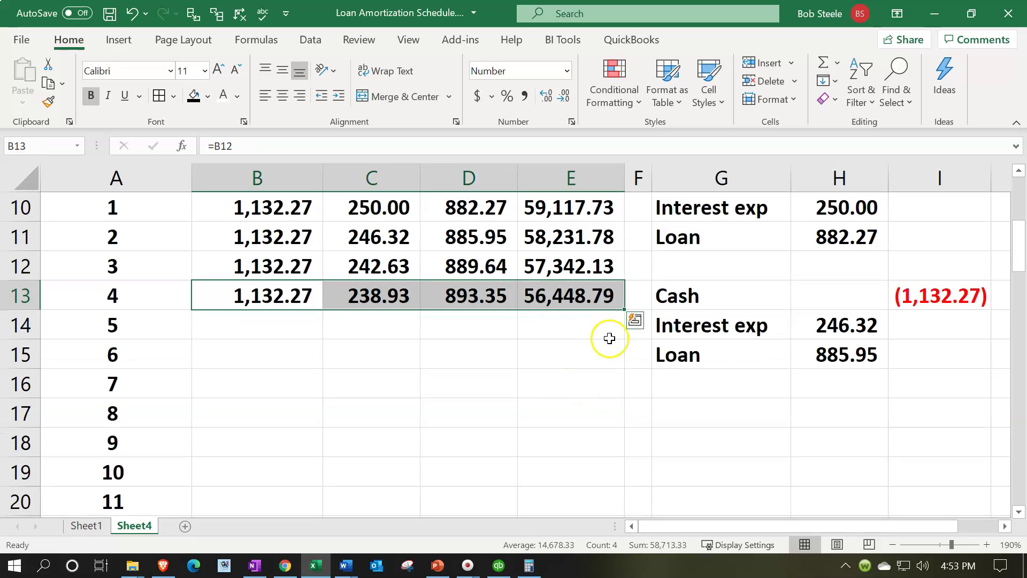
{"action": "left_click_drag", "start_coordinate": [625, 309], "coordinate": [620, 400]}
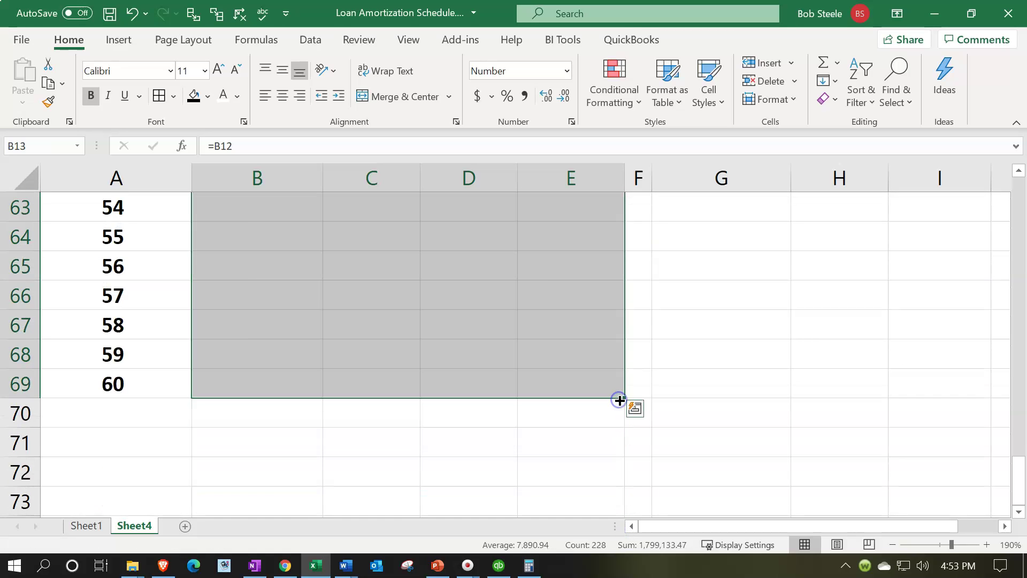
- Examine the period 60 payment, interest, loan reduction and balance in row 69 against the period 59 balance in E68
{"action": "left_click", "coordinate": [582, 384]}
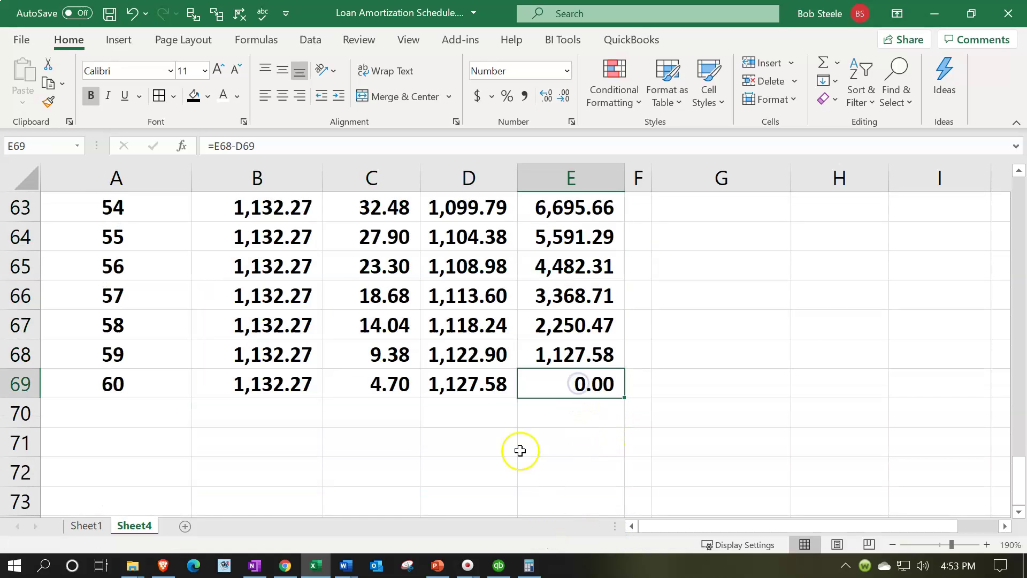
{"action": "left_click", "coordinate": [264, 384]}
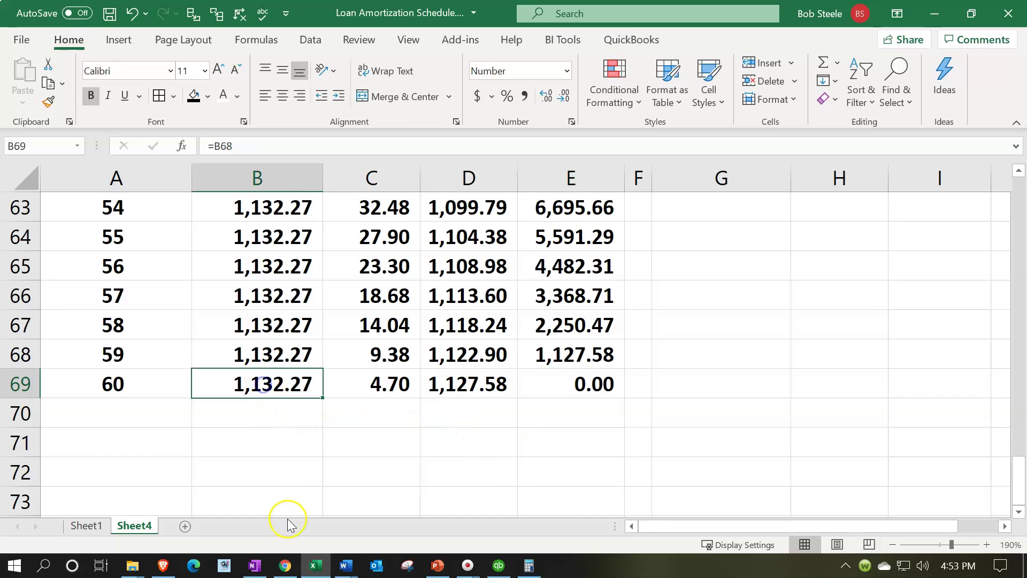
{"action": "key", "text": "Right"}
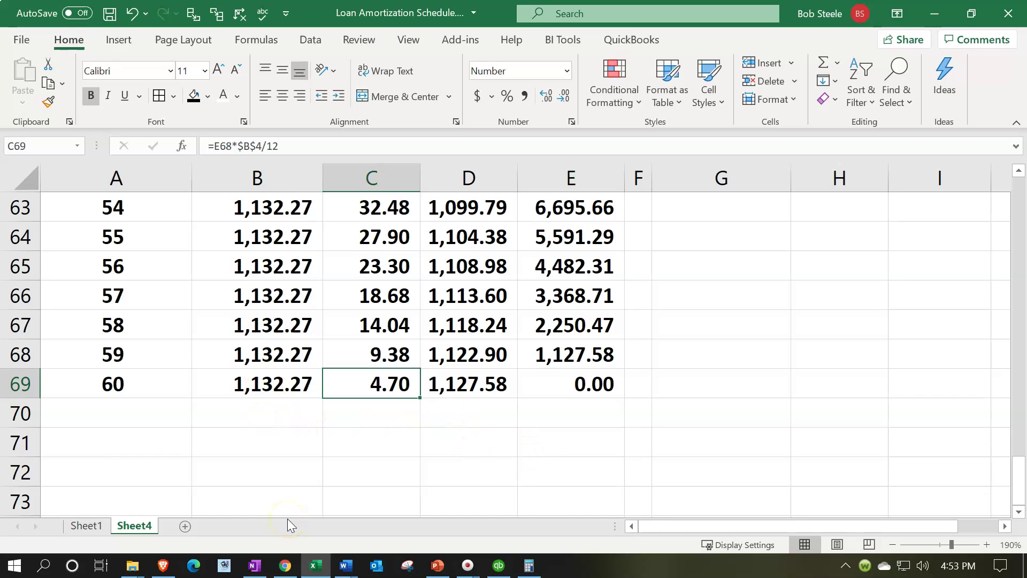
{"action": "key", "text": "Right"}
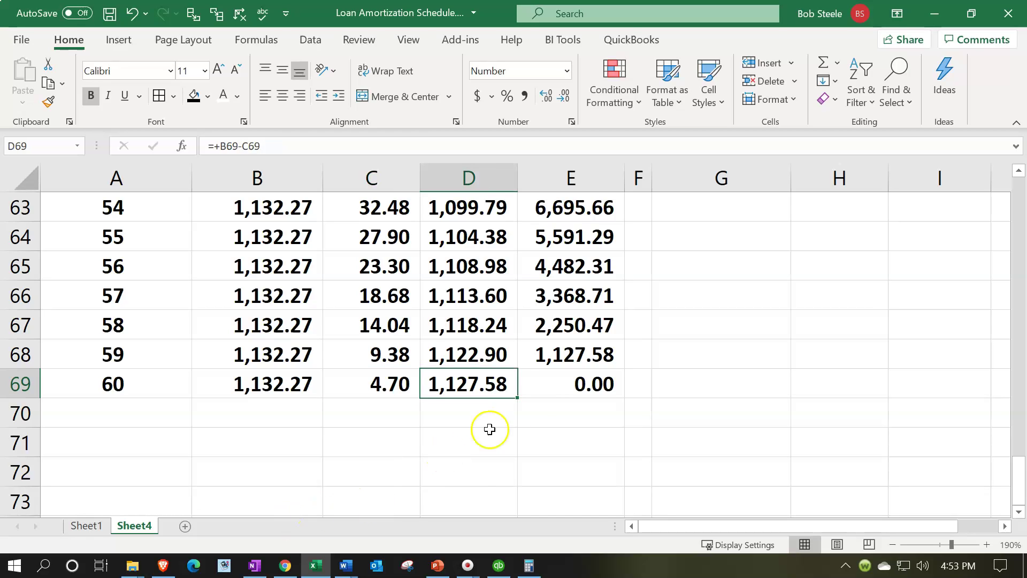
{"action": "left_click", "coordinate": [557, 352]}
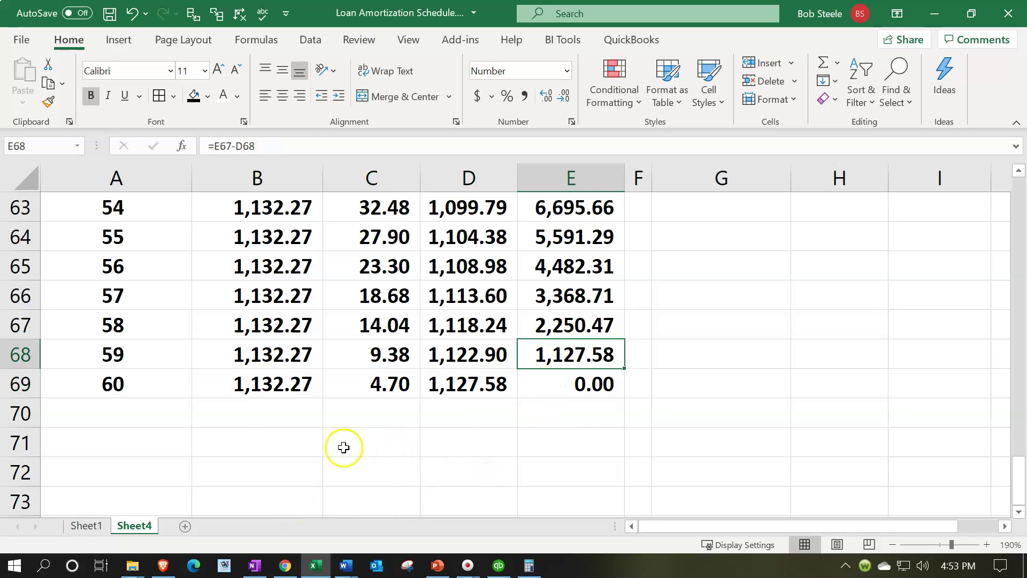
- Add borders to all cells of the amortization table from period 0 to period 60, A9:E69
{"action": "scroll", "coordinate": [340, 447], "scroll_direction": "up", "scroll_amount": 20}
{"action": "scroll", "coordinate": [332, 425], "scroll_direction": "up", "scroll_amount": 1}
{"action": "left_click_drag", "start_coordinate": [138, 452], "coordinate": [531, 400]}
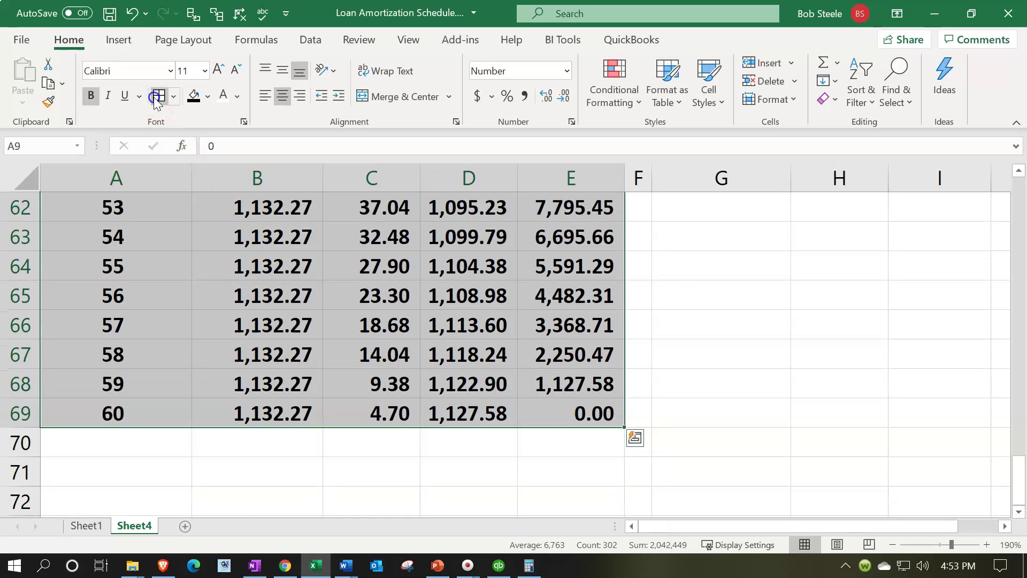
{"action": "scroll", "coordinate": [275, 348], "scroll_direction": "up", "scroll_amount": 19}
{"action": "left_click", "coordinate": [348, 406]}
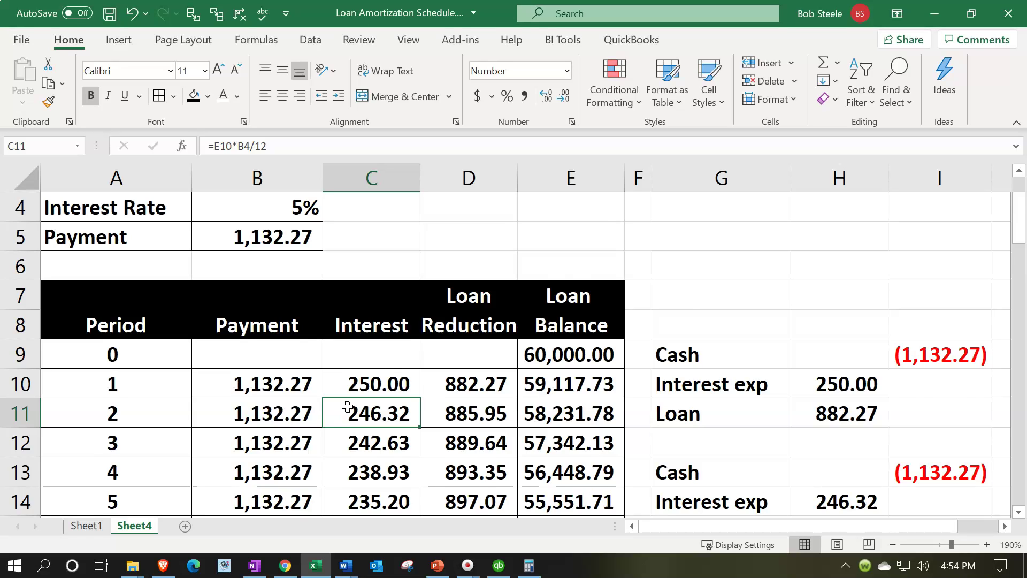
- Highlight the period 1 figures in B10:E10, switch to QuickBooks and open a blank check on the Checking account
{"action": "scroll", "coordinate": [348, 408], "scroll_direction": "down", "scroll_amount": 1}
{"action": "left_click_drag", "start_coordinate": [268, 296], "coordinate": [570, 300]}
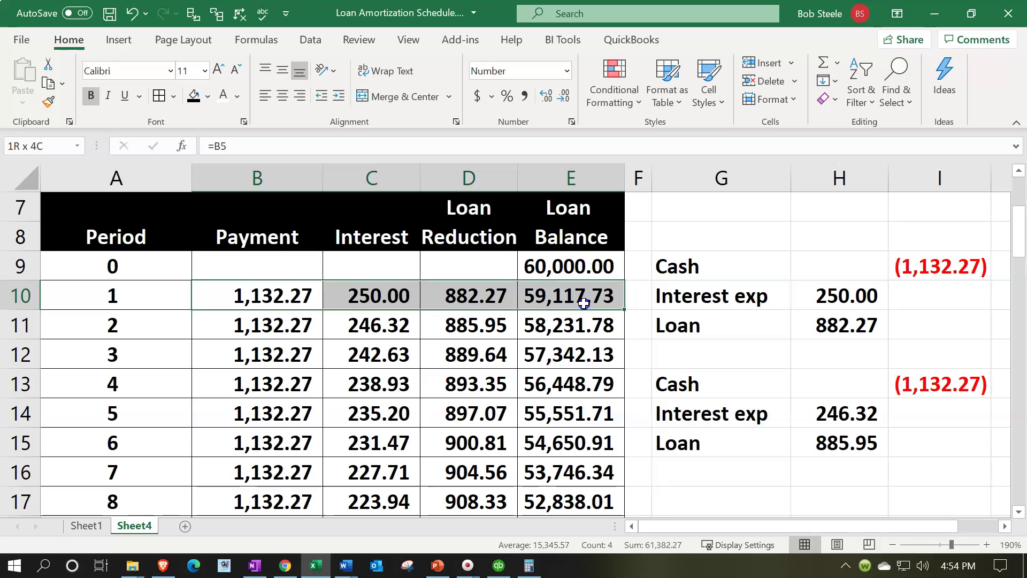
{"action": "left_click", "coordinate": [498, 567]}
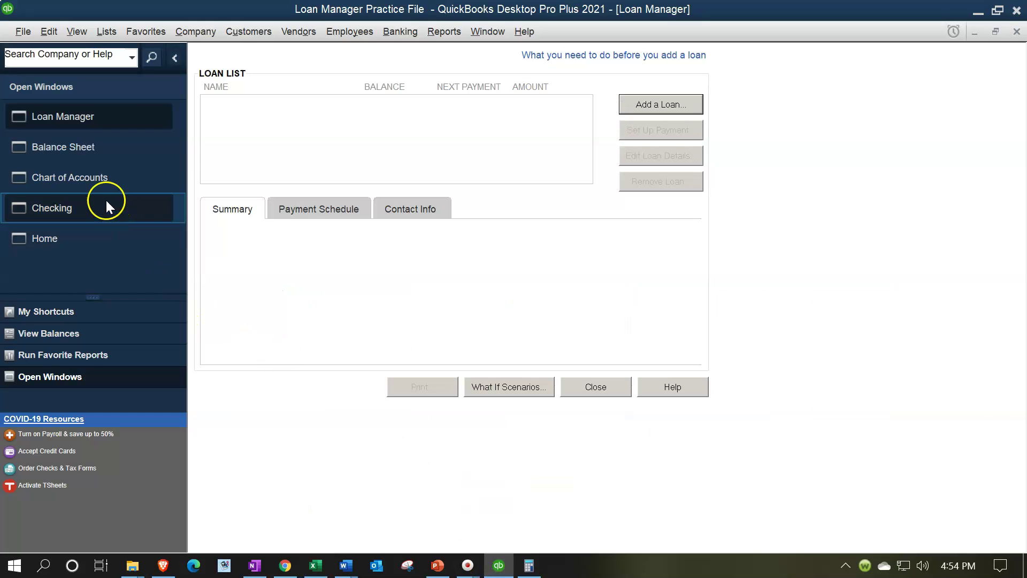
{"action": "left_click", "coordinate": [66, 200]}
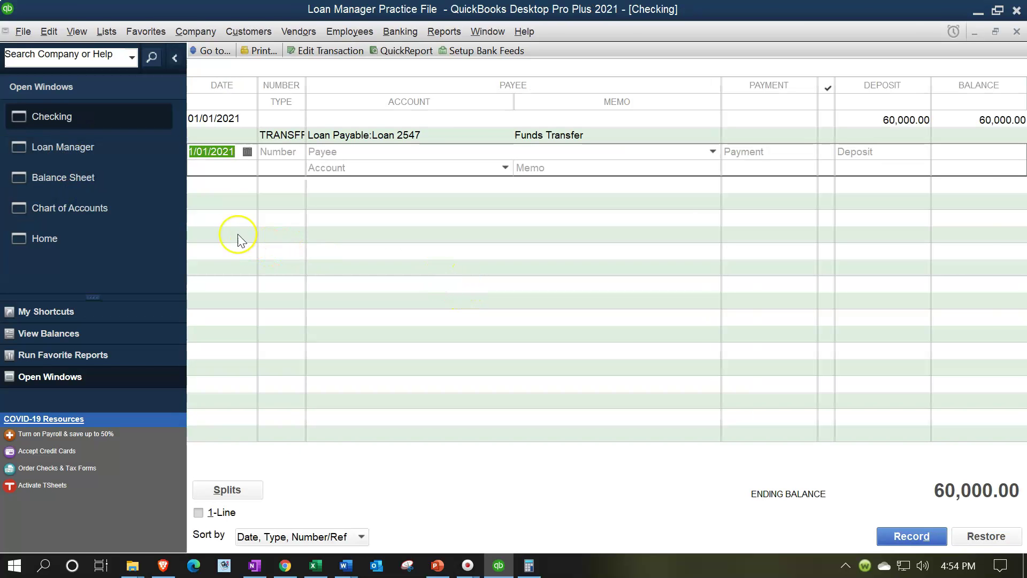
{"action": "left_click", "coordinate": [76, 245]}
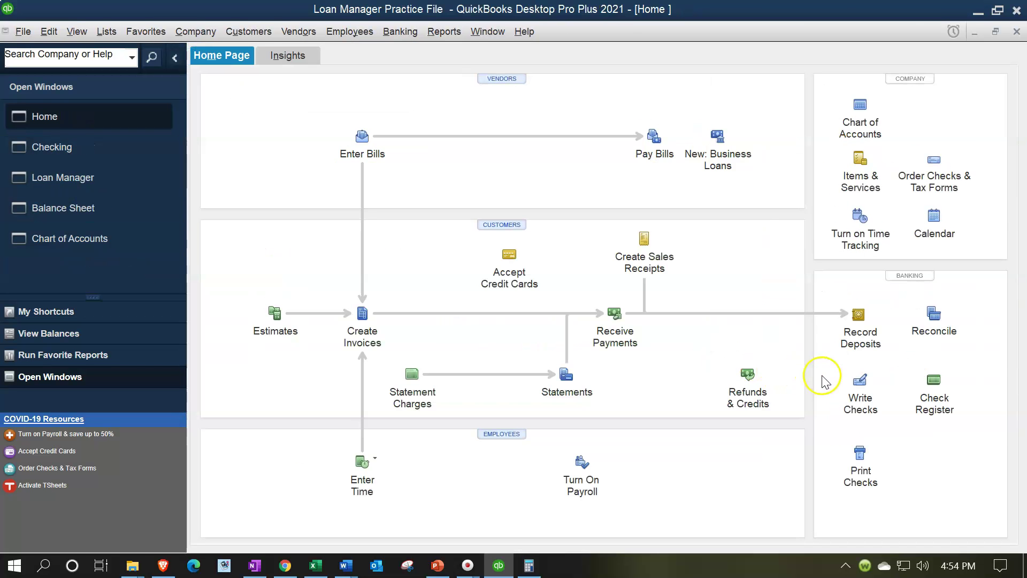
{"action": "left_click", "coordinate": [851, 382]}
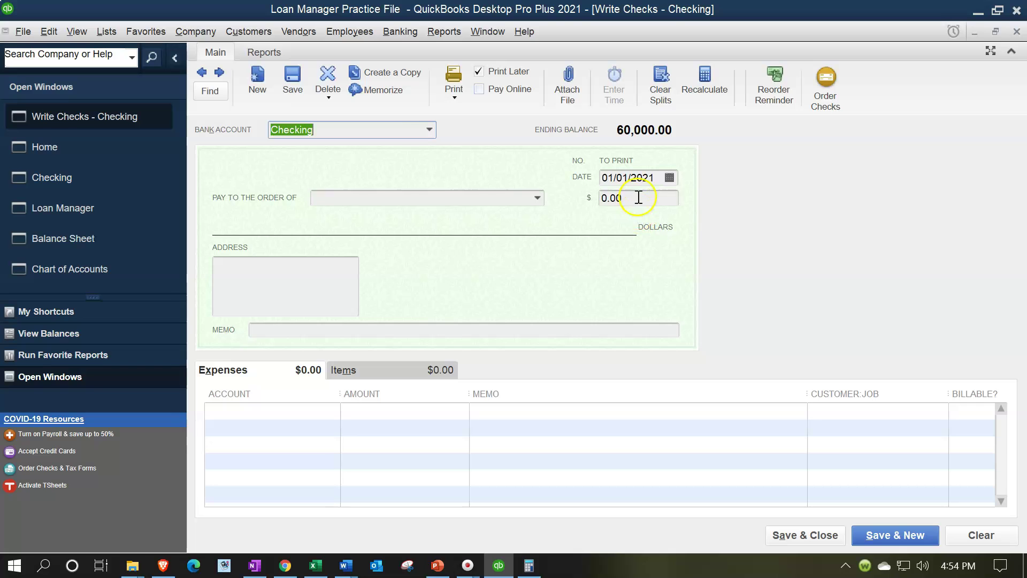
- Look up the period 1 payment in the Excel schedule and set the QuickBooks check amount to 1,132.27
{"action": "left_click", "coordinate": [639, 198]}
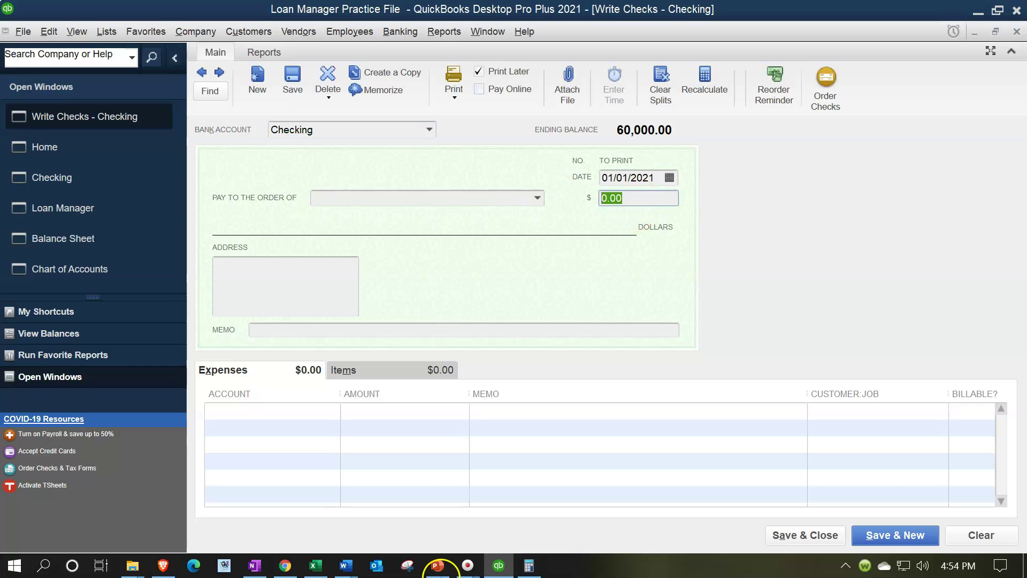
{"action": "left_click", "coordinate": [315, 566]}
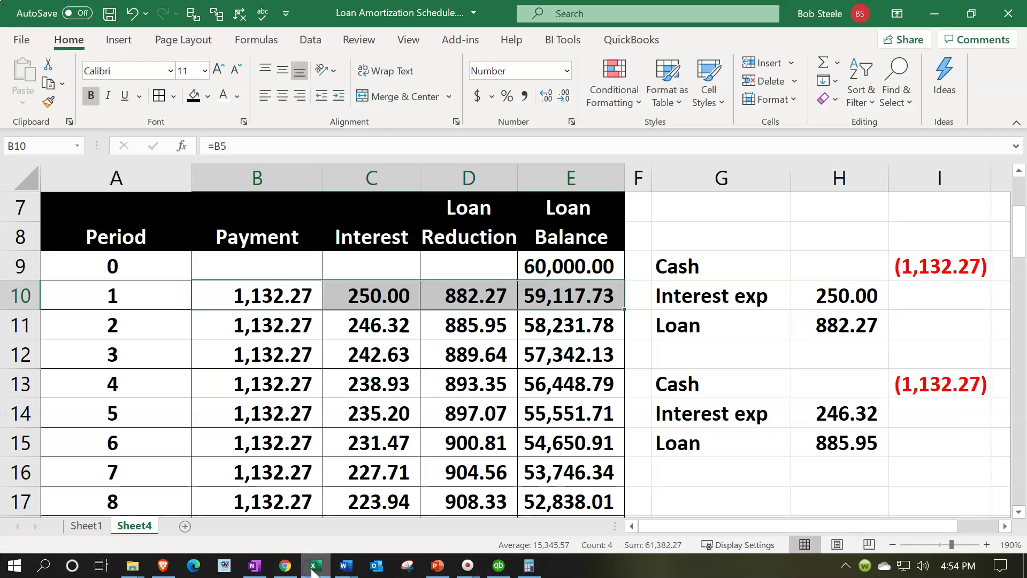
{"action": "left_click", "coordinate": [314, 571]}
{"action": "left_click", "coordinate": [635, 198]}
{"action": "type", "text": "1132.27"}
{"action": "key", "text": "Tab"}
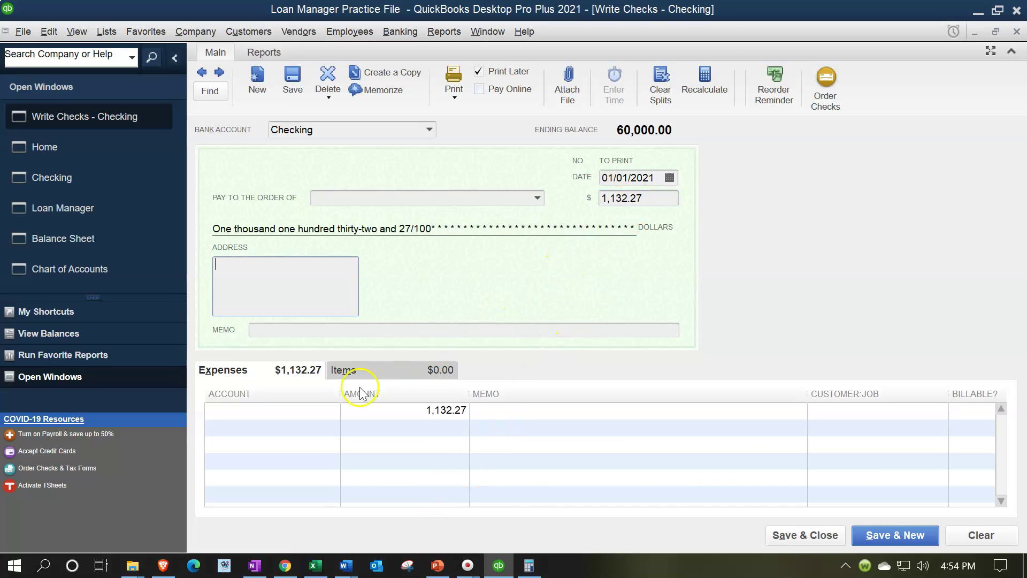
- Assign the first expense line to Interest Expense with the period 1 interest of 250.00 from the Excel schedule
{"action": "left_click", "coordinate": [310, 410]}
{"action": "type", "text": "int"}
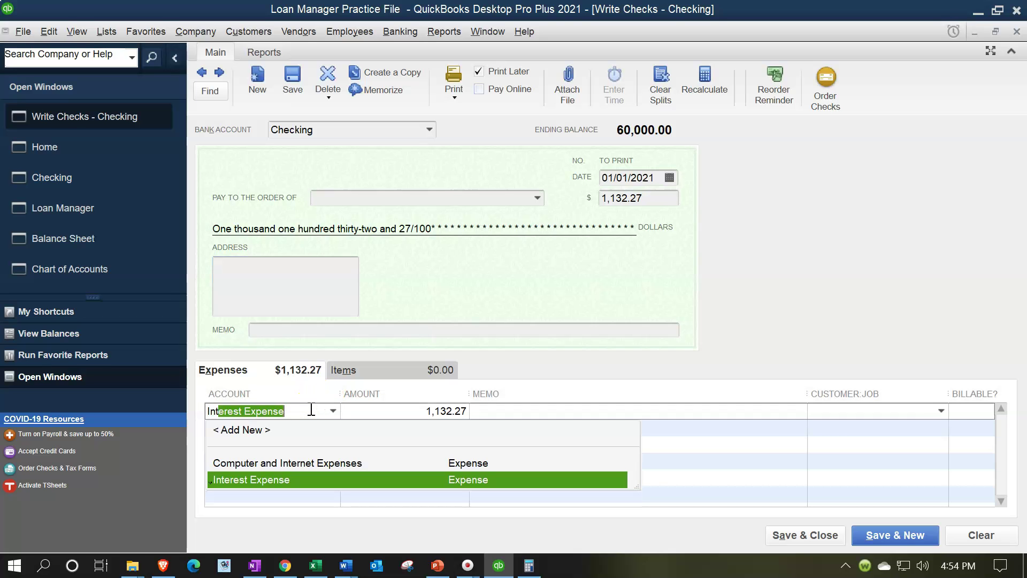
{"action": "key", "text": "Tab"}
{"action": "left_click", "coordinate": [316, 566]}
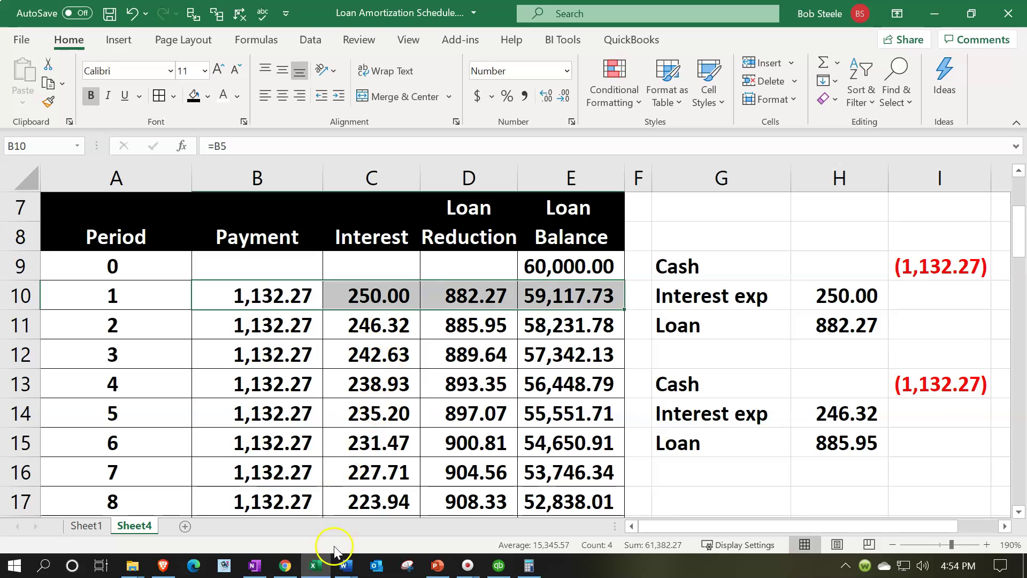
{"action": "left_click", "coordinate": [316, 566]}
{"action": "left_click", "coordinate": [389, 415]}
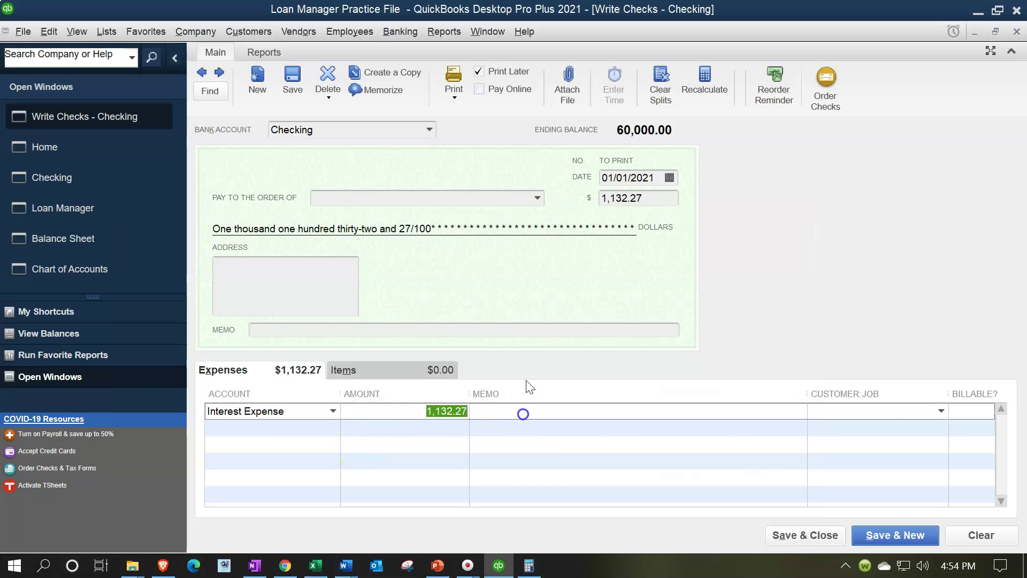
{"action": "type", "text": "250"}
{"action": "key", "text": "Down"}
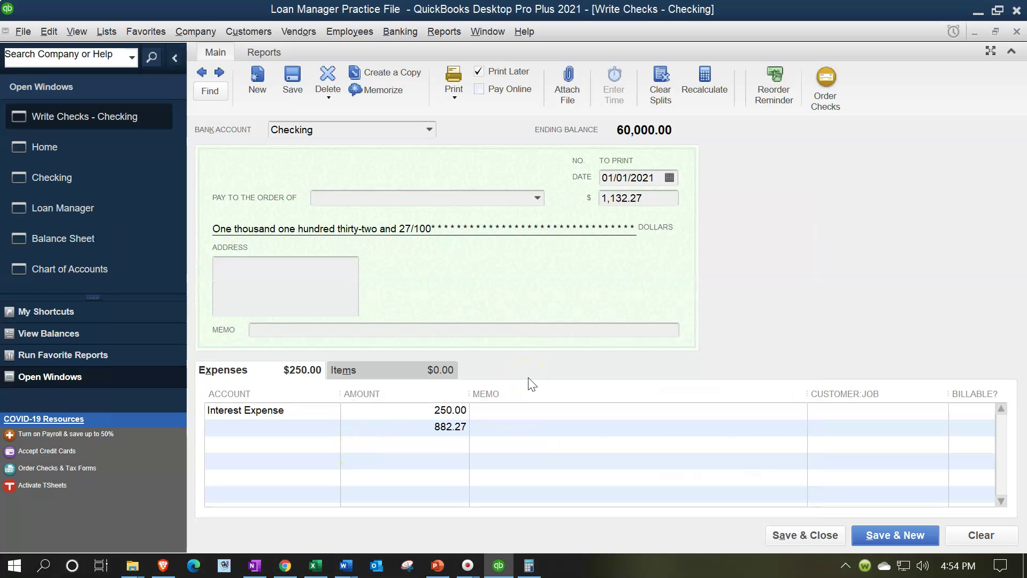
- Assign the second expense line, 882.27, to the loan sub-account under Loan Payable
{"action": "left_click", "coordinate": [252, 427]}
{"action": "type", "text": "Loan Payable"}
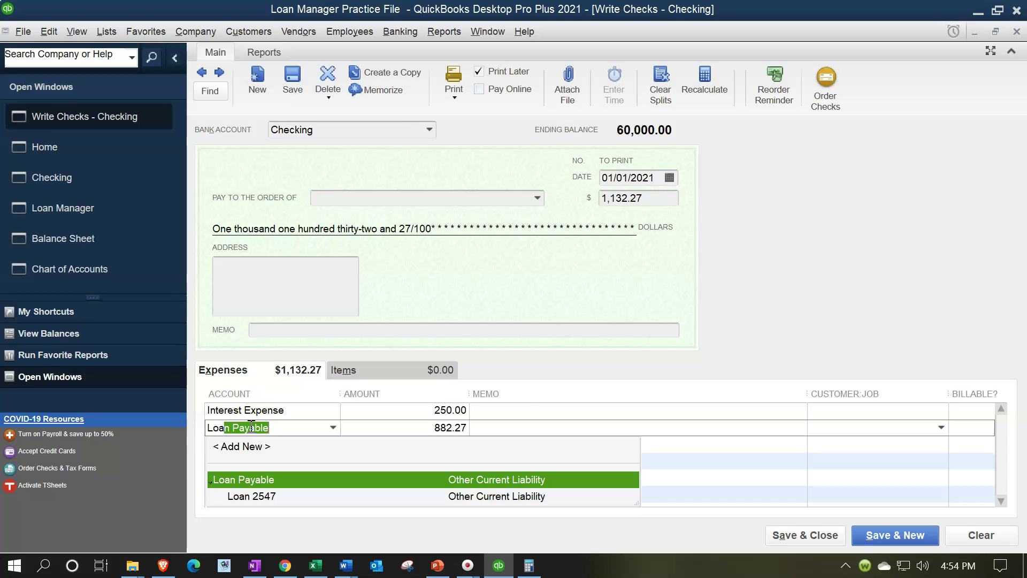
{"action": "key", "text": "Tab"}
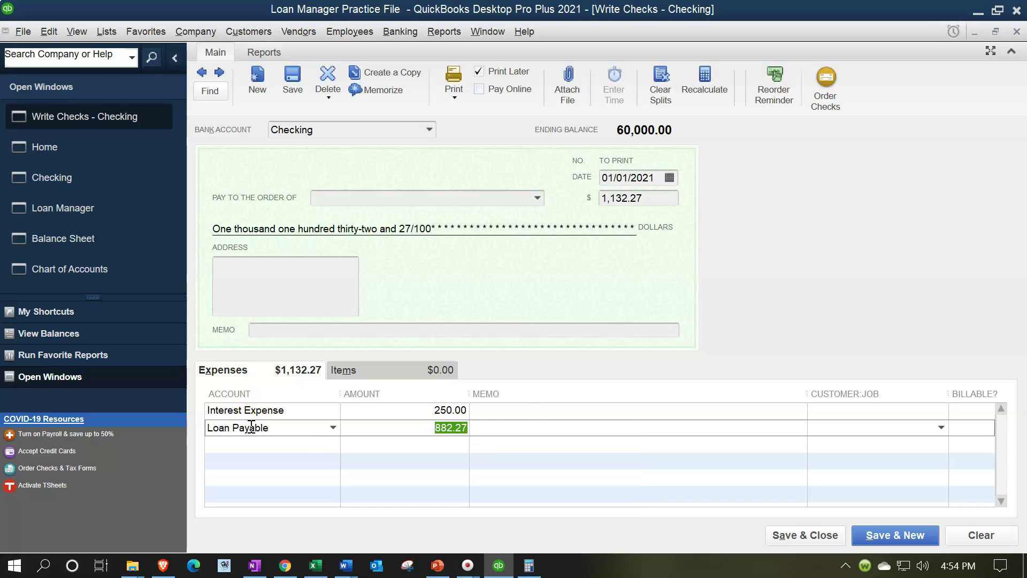
{"action": "left_click", "coordinate": [332, 427]}
{"action": "left_click", "coordinate": [279, 189]}
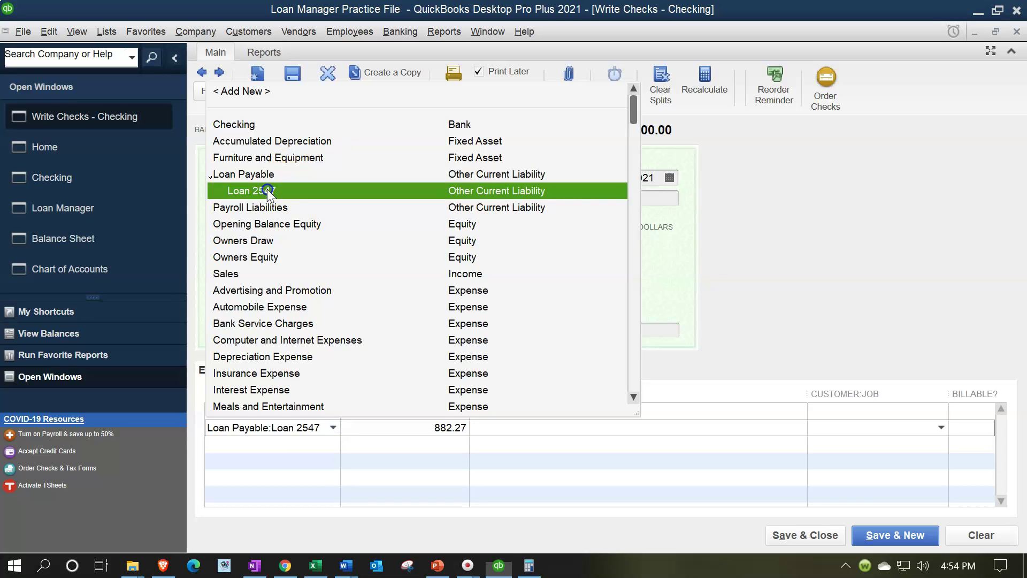
{"action": "left_click", "coordinate": [526, 436]}
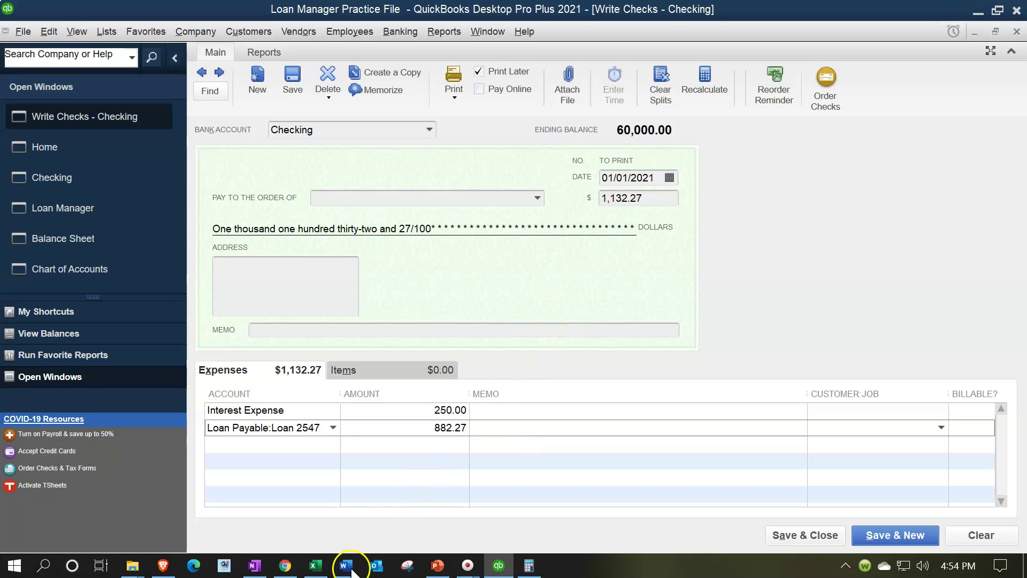
- Switch to Excel and examine the period 2 interest and loan reduction in C11:D11
{"action": "left_click", "coordinate": [315, 566]}
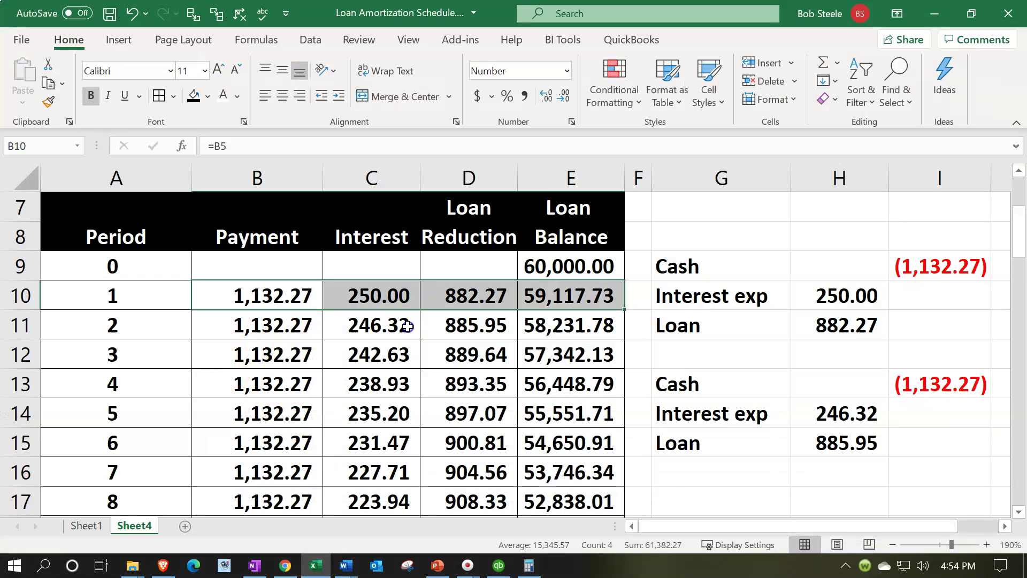
{"action": "left_click_drag", "start_coordinate": [407, 324], "coordinate": [461, 325]}
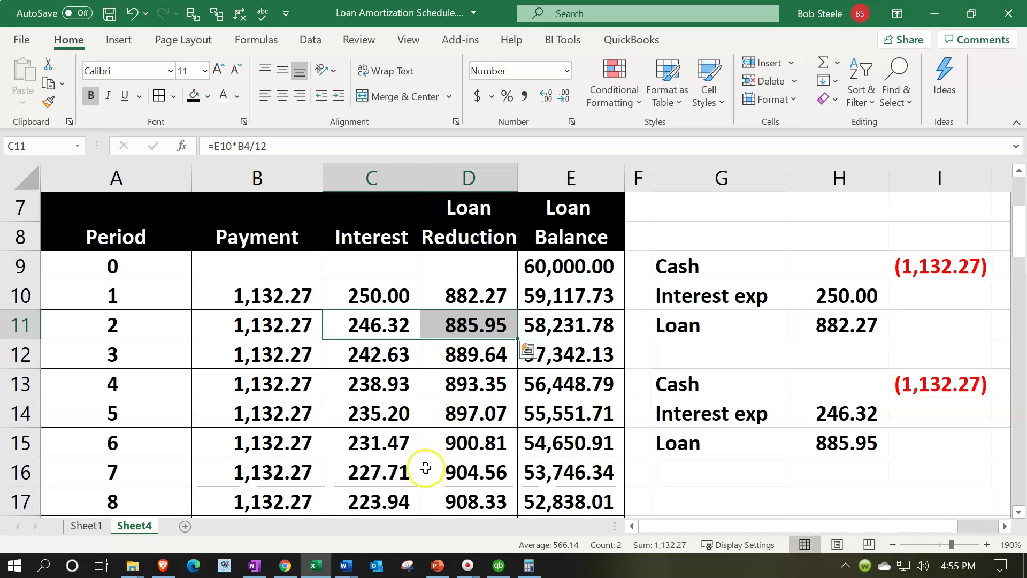
- Switch to QuickBooks, close the 1,132.27 check form, and return to the Loan Manager
{"action": "left_click", "coordinate": [317, 565]}
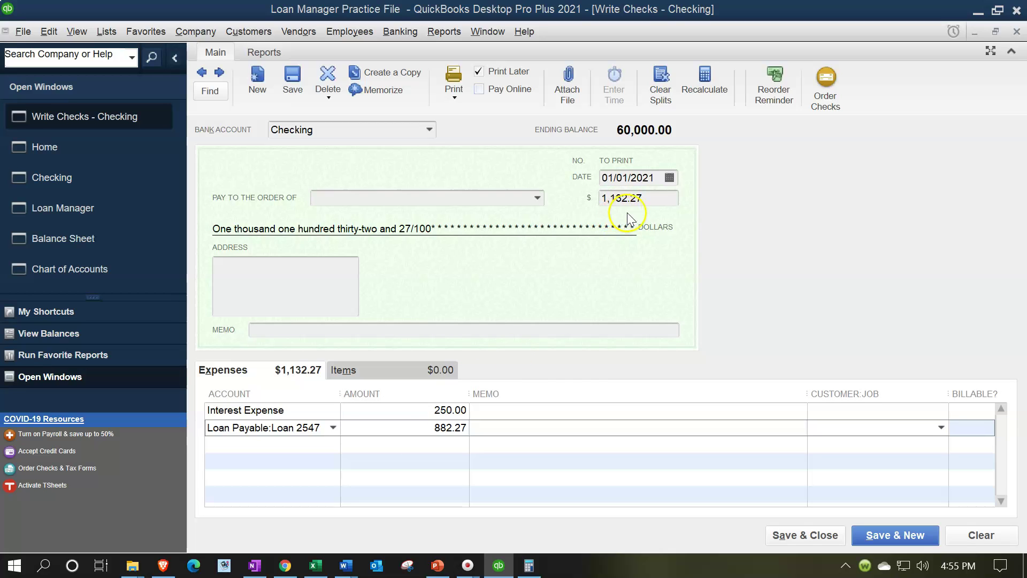
{"action": "left_click", "coordinate": [469, 422]}
{"action": "left_click", "coordinate": [1016, 32]}
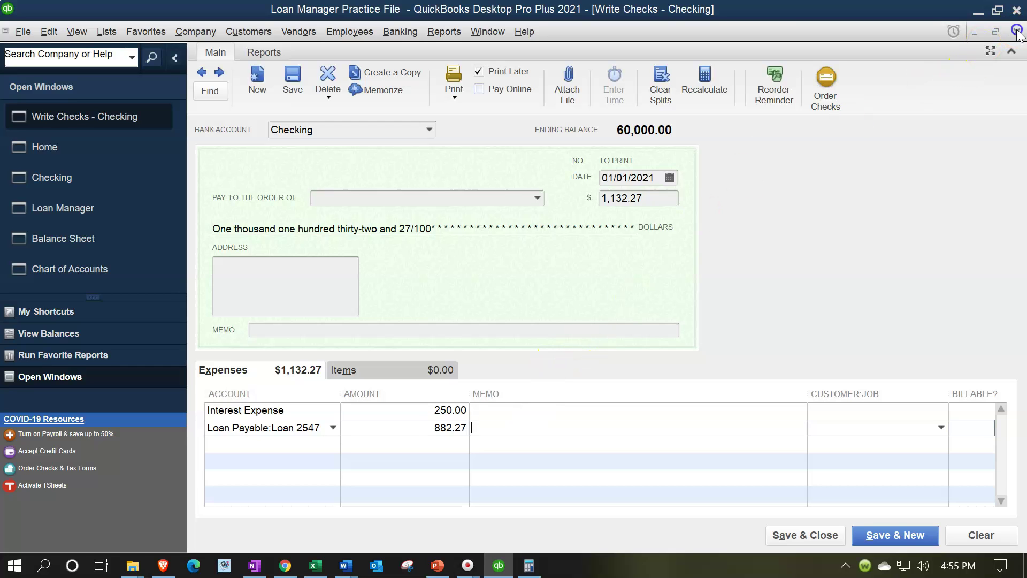
{"action": "left_click", "coordinate": [513, 188]}
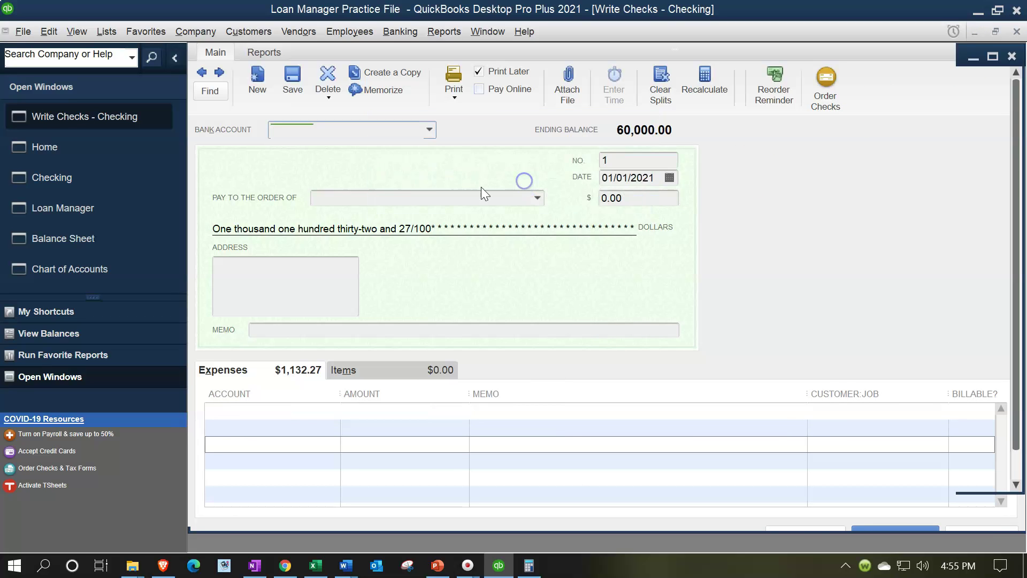
{"action": "left_click", "coordinate": [60, 184]}
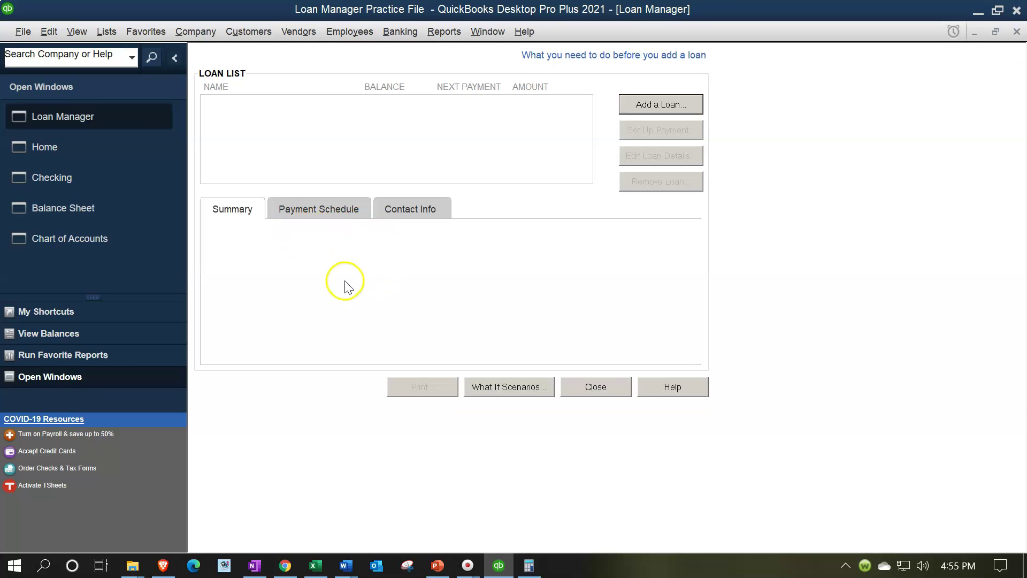
- Switch to Excel and examine the payments for periods 1 and 2 in B10:B11 of the amortization schedule
{"action": "left_click", "coordinate": [316, 568]}
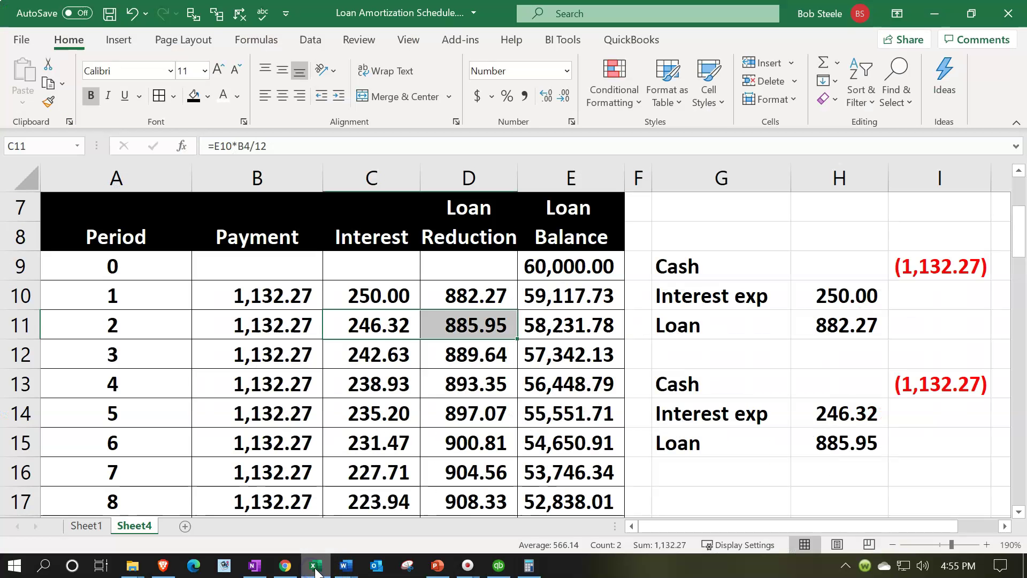
{"action": "left_click", "coordinate": [317, 567]}
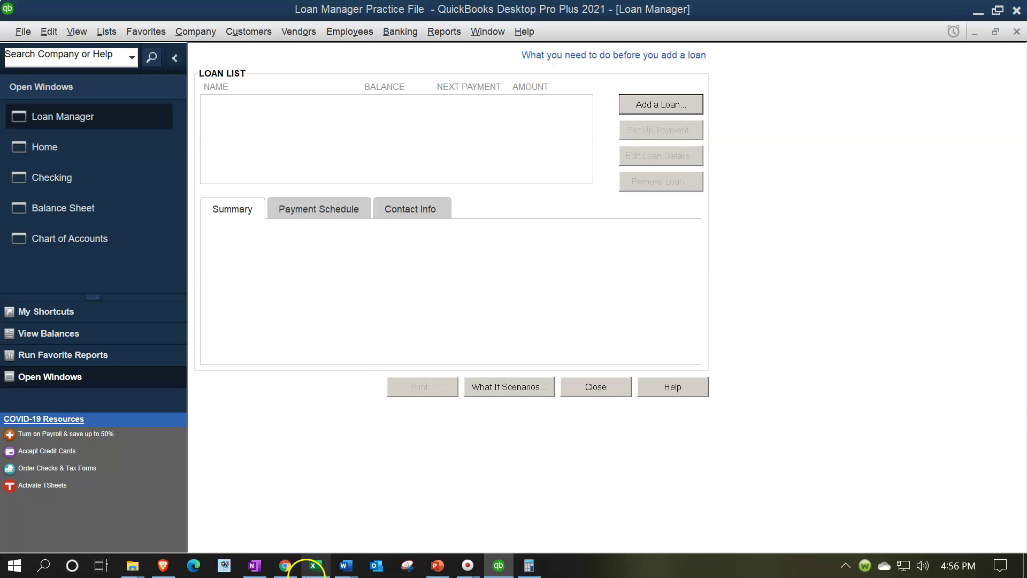
{"action": "left_click", "coordinate": [314, 565]}
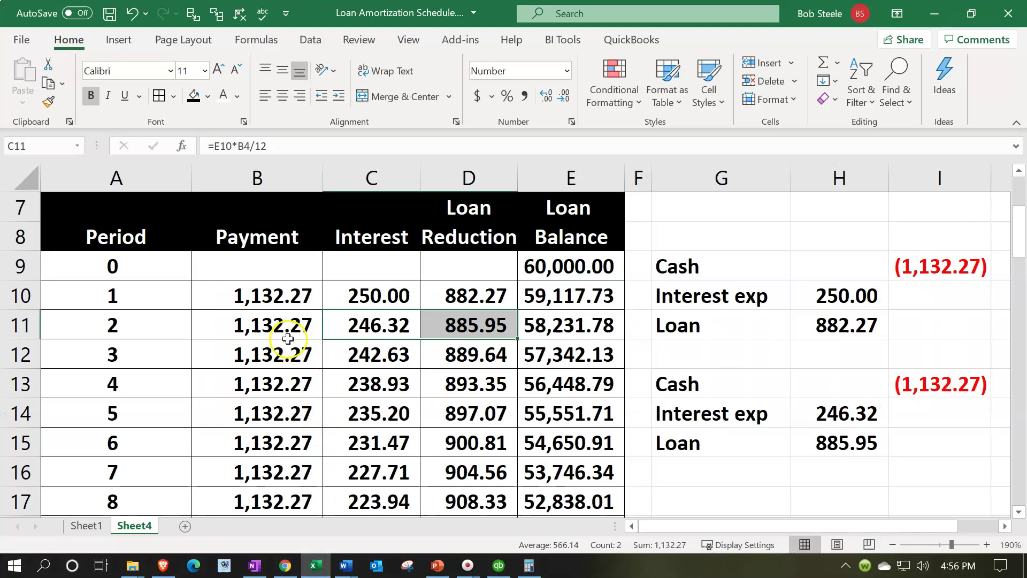
{"action": "left_click", "coordinate": [293, 295]}
{"action": "left_click", "coordinate": [280, 334]}
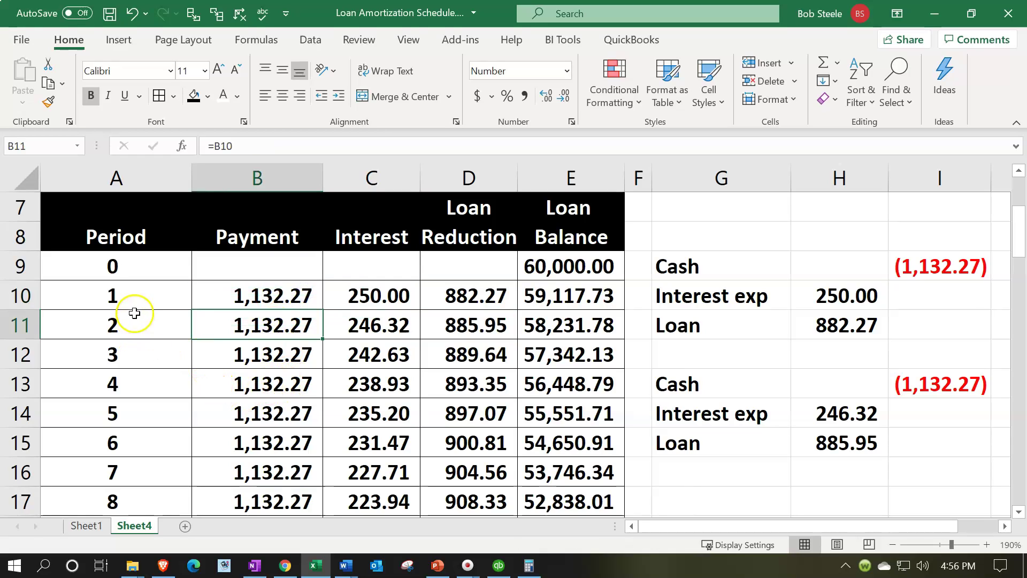
- Enter 010121 as the starting period in A9
{"action": "left_click", "coordinate": [113, 274]}
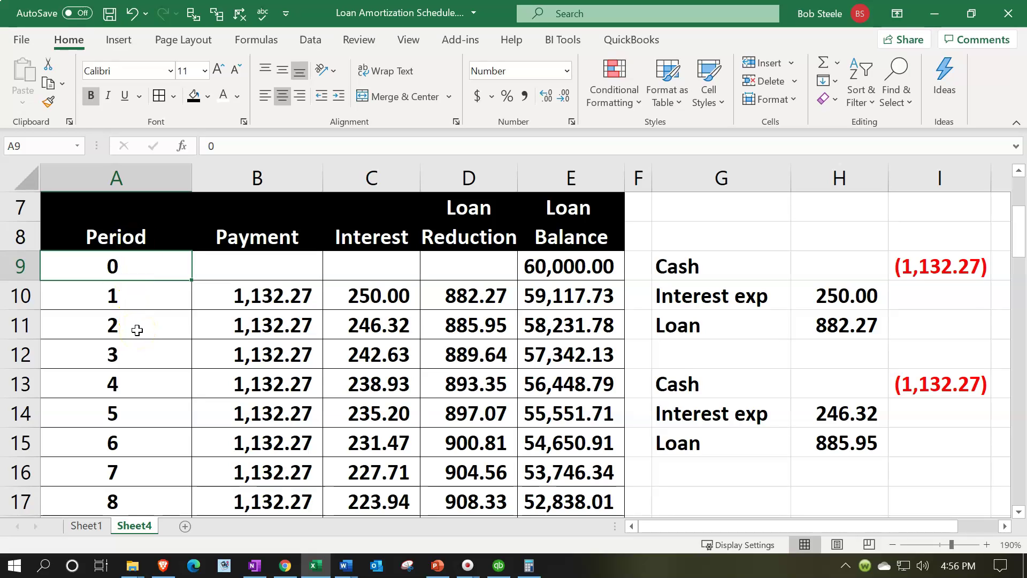
{"action": "type", "text": "010121"}
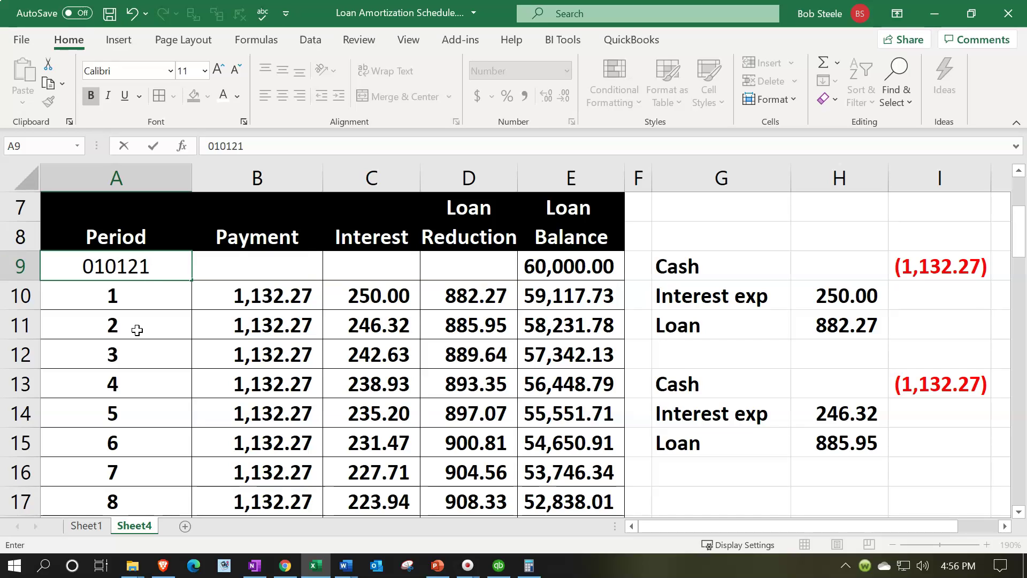
{"action": "key", "text": "ctrl+Return"}
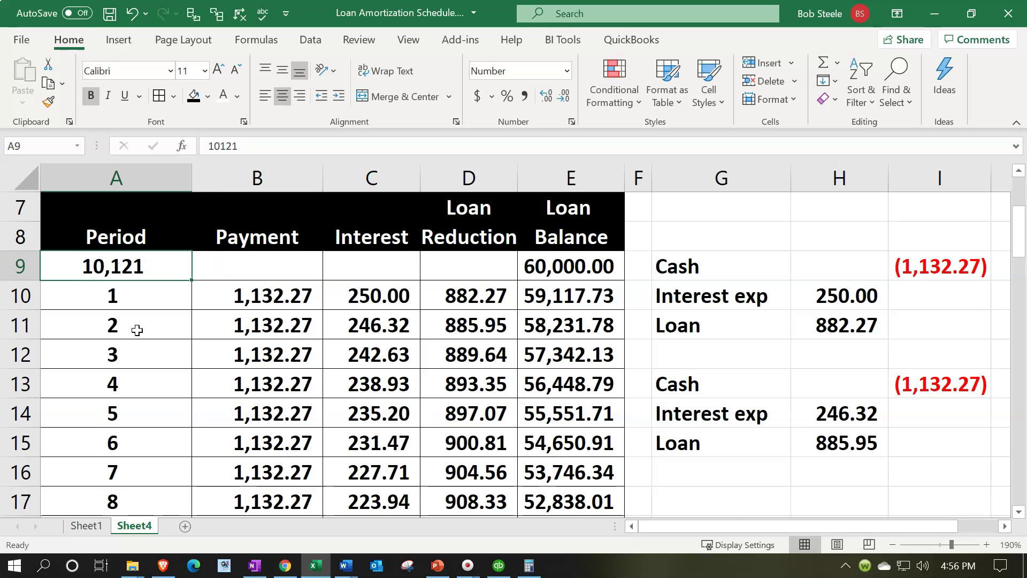
- Format the whole Period column A as Short Date
{"action": "left_click", "coordinate": [109, 177]}
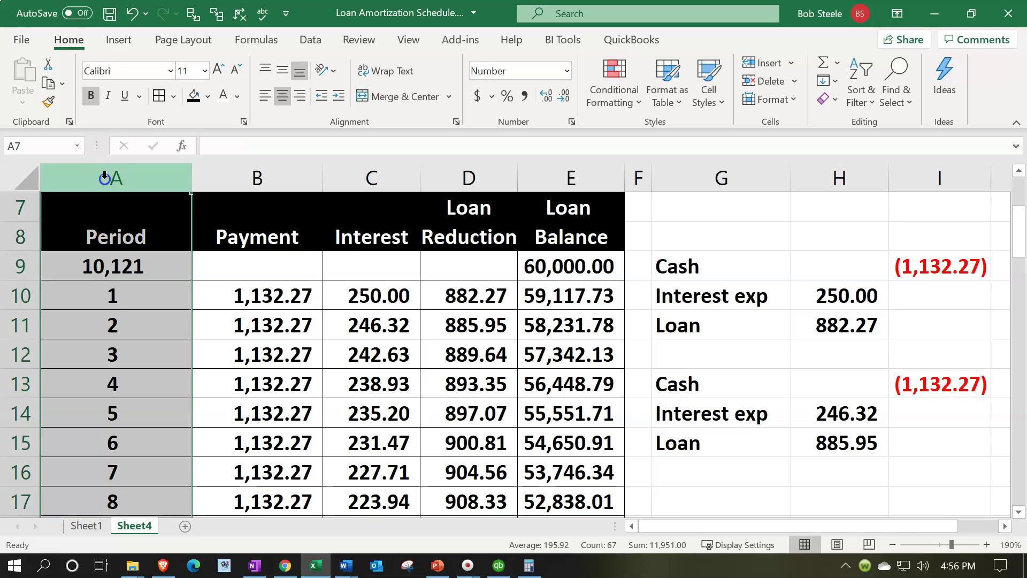
{"action": "left_click", "coordinate": [565, 71]}
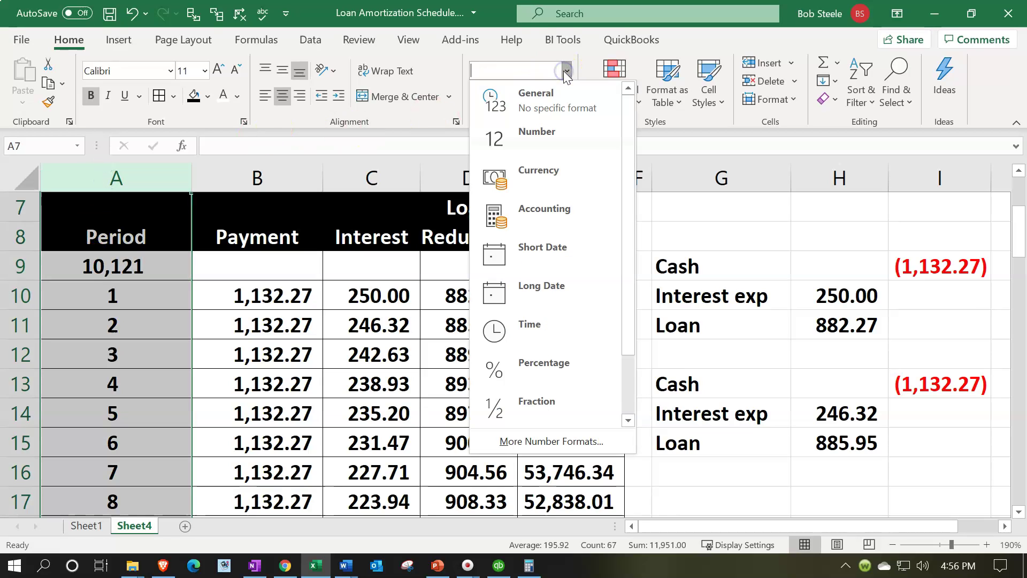
{"action": "left_click", "coordinate": [541, 262]}
- Enter the date 01/01/2021 in A9 and 01/31/2021 in A10
{"action": "left_click", "coordinate": [133, 267]}
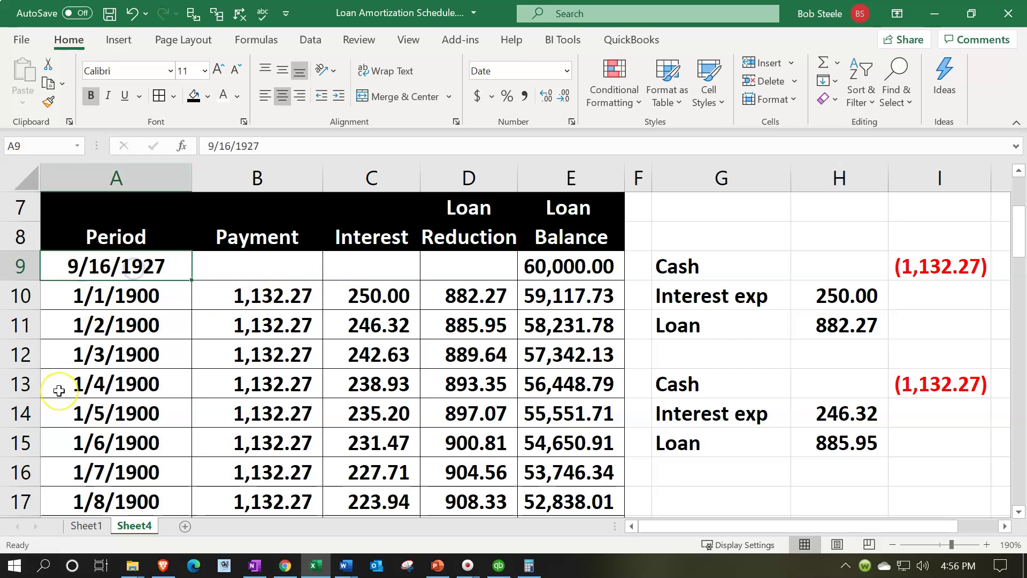
{"action": "type", "text": "01/"}
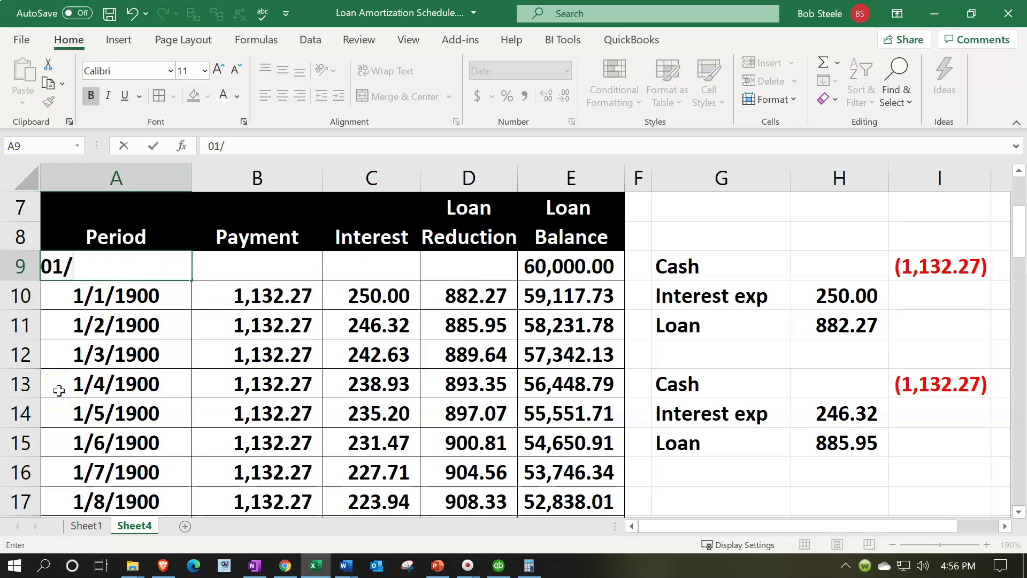
{"action": "type", "text": "01/2021"}
{"action": "key", "text": "Return"}
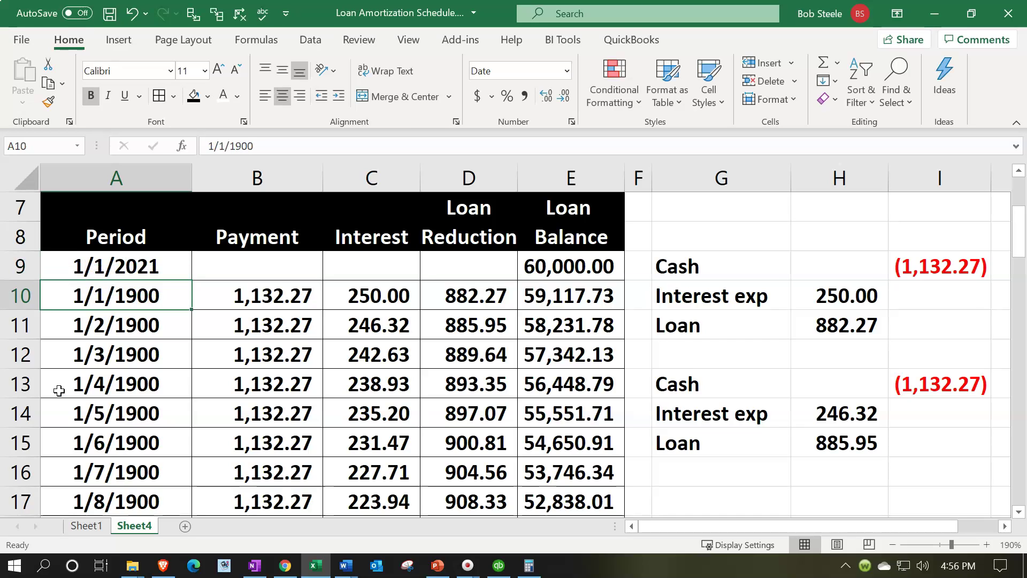
{"action": "type", "text": "01/31/2021"}
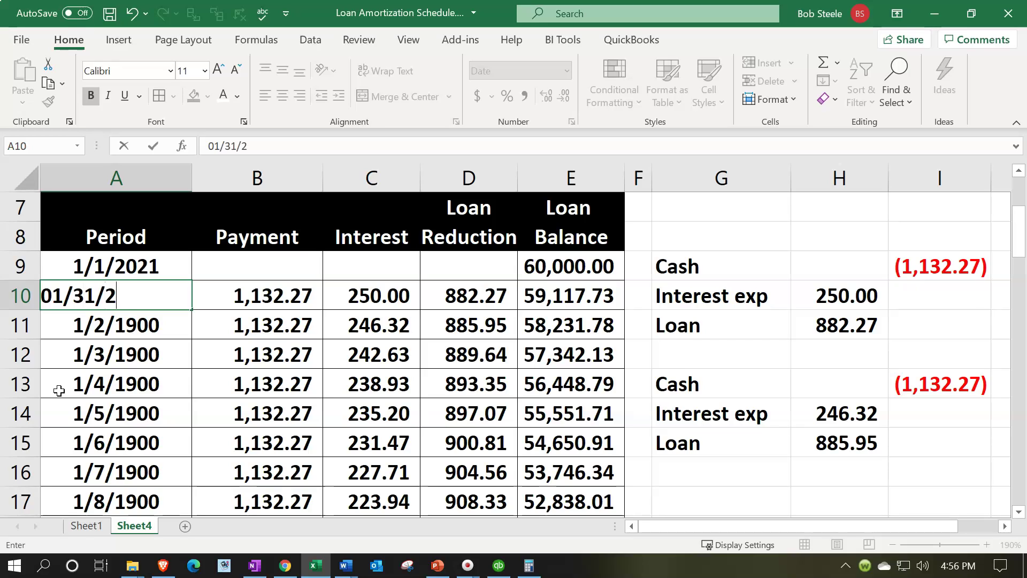
{"action": "key", "text": "Return"}
- Try 02/2/2021 as the next date in A11, fill the dates into A12, and replace A12 with 03
{"action": "type", "text": "02"}
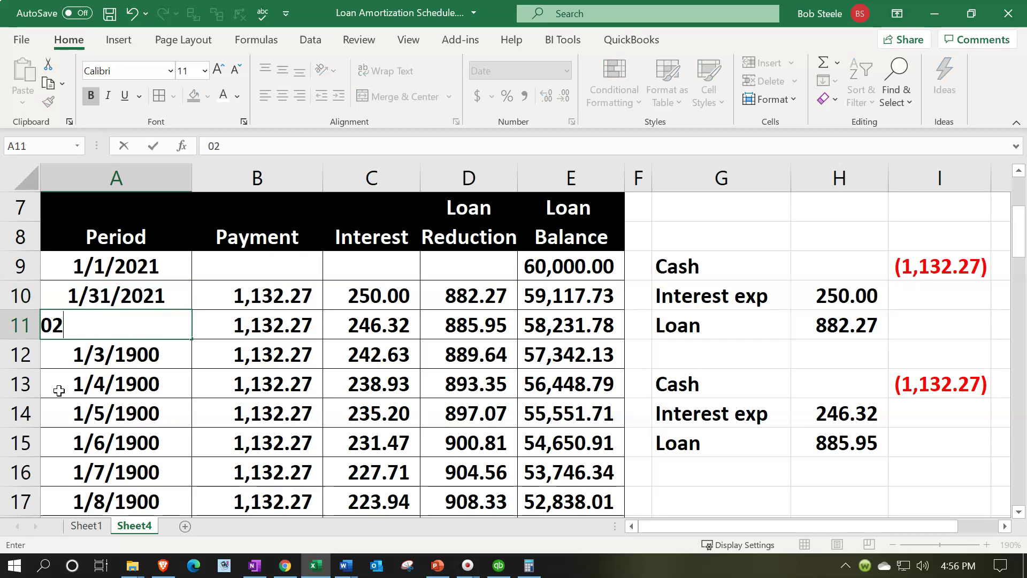
{"action": "type", "text": "/2/2021"}
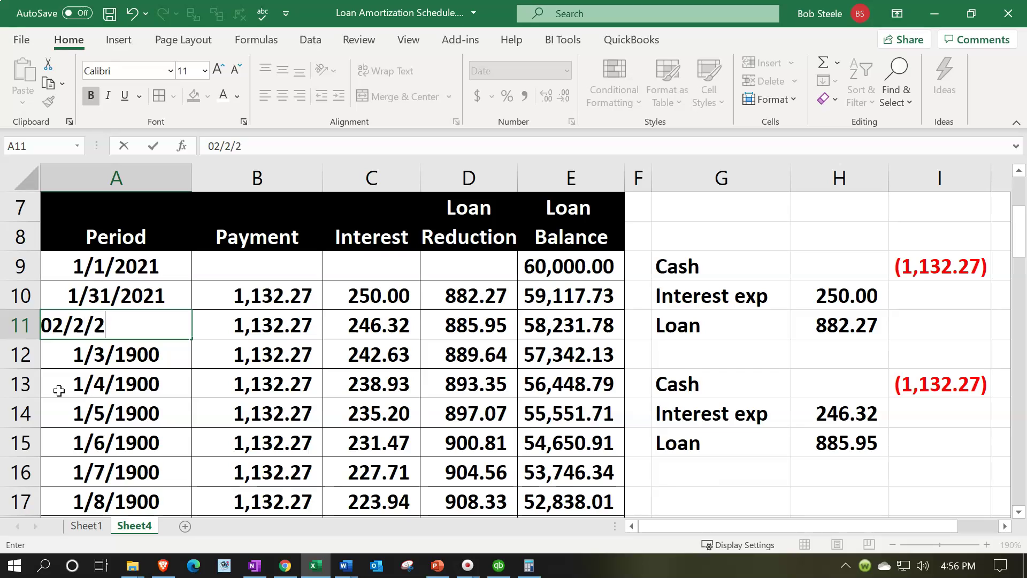
{"action": "key", "text": "Return"}
{"action": "left_click_drag", "start_coordinate": [145, 295], "coordinate": [188, 360]}
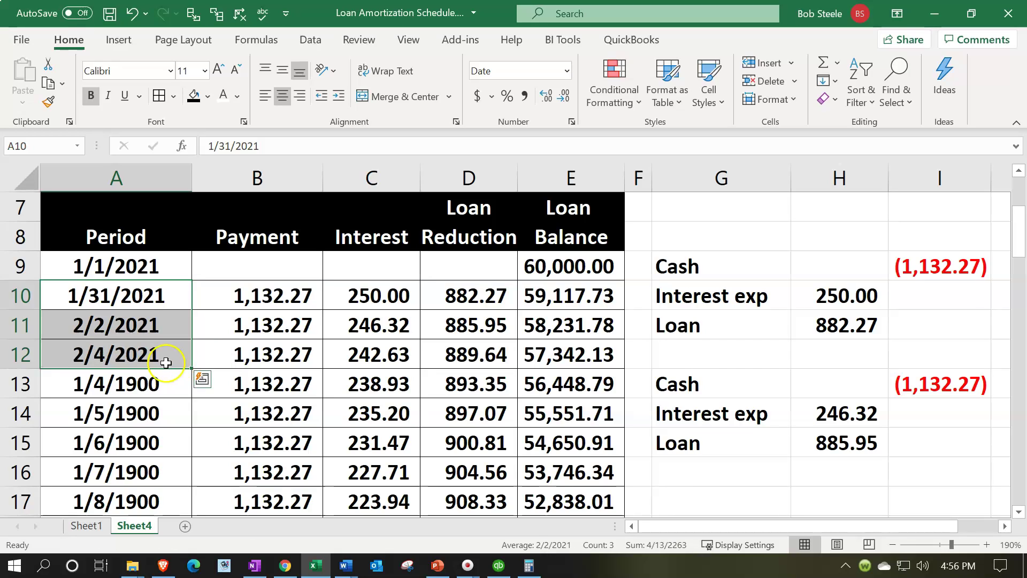
{"action": "left_click", "coordinate": [162, 362]}
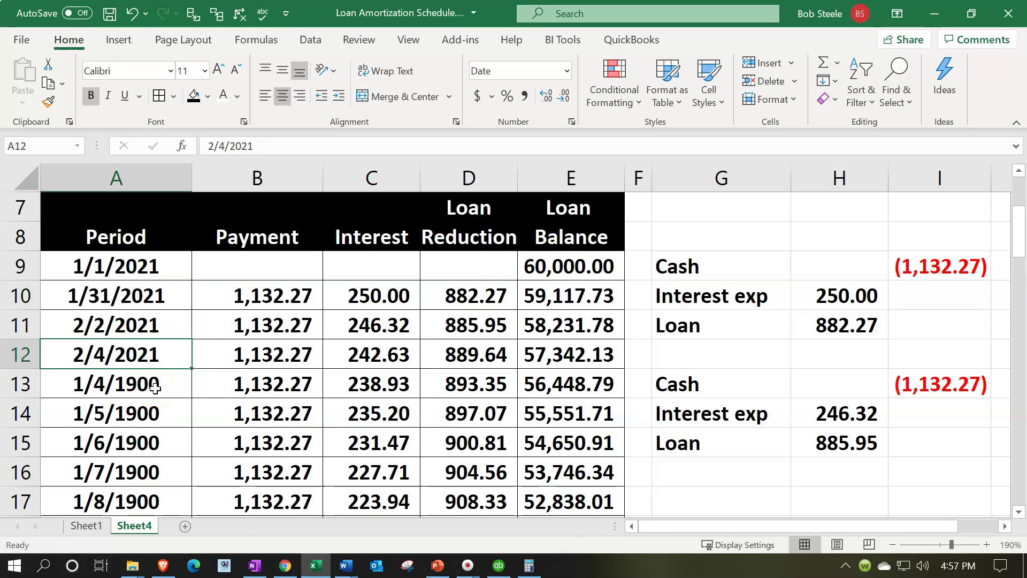
{"action": "type", "text": "03"}
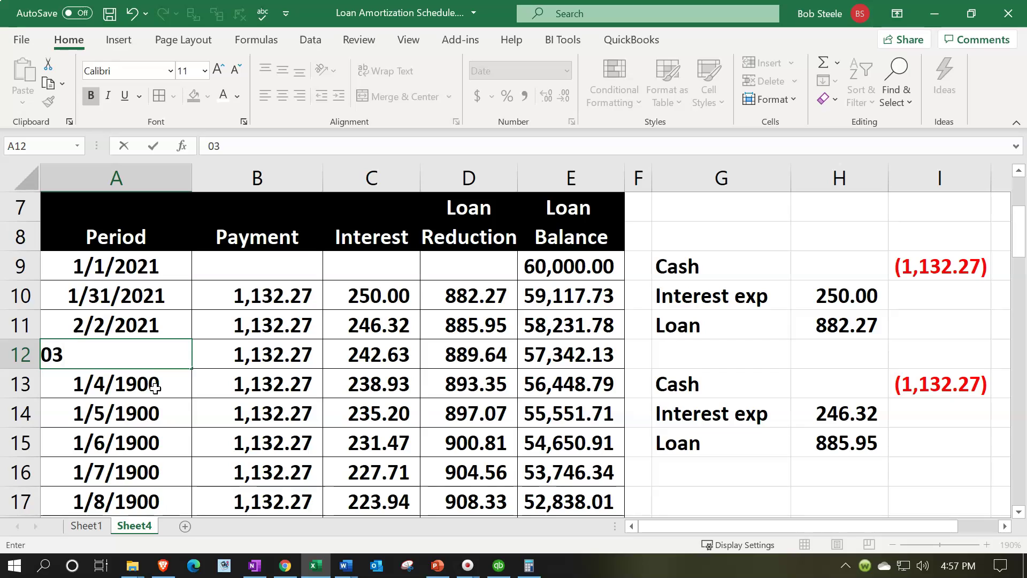
{"action": "key", "text": "Return"}
{"action": "key", "text": "Up"}
{"action": "key", "text": "Up"}
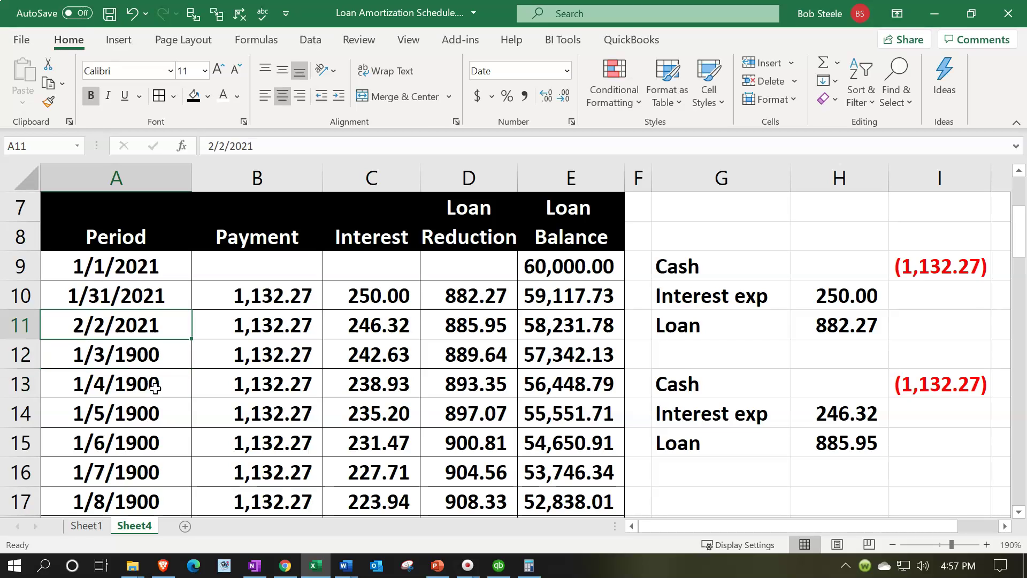
- Enter the month-end dates 02/28/21 in A11 and 03/31/21 in A12
{"action": "type", "text": "01"}
{"action": "key", "text": "BackSpace"}
{"action": "type", "text": "2/"}
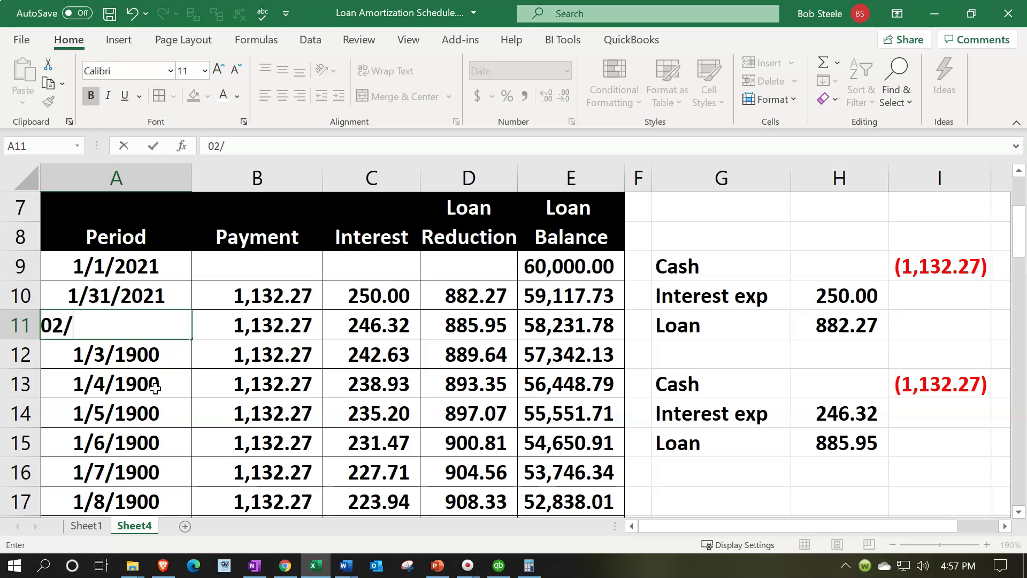
{"action": "type", "text": "28/2021"}
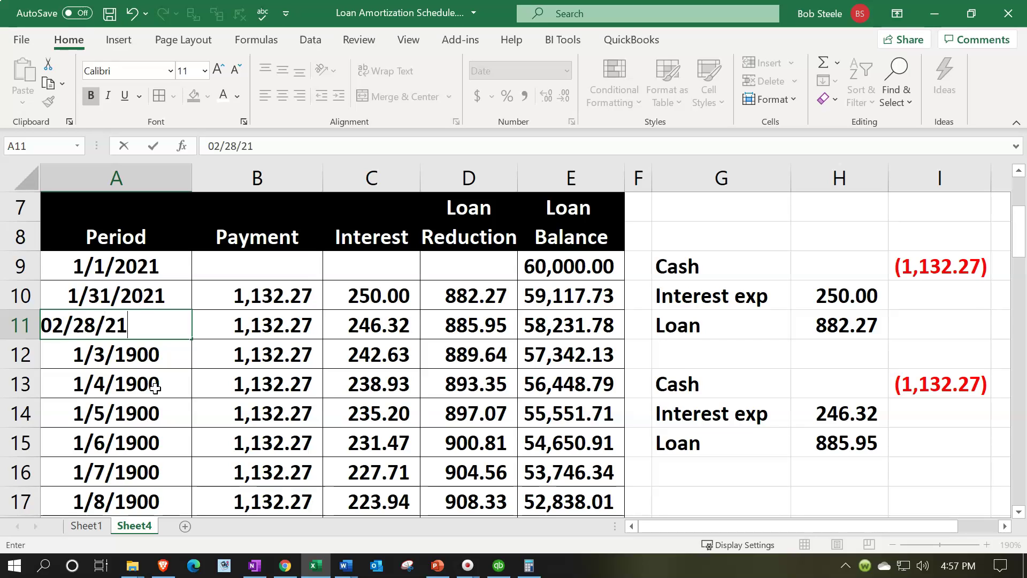
{"action": "key", "text": "Return"}
{"action": "type", "text": "03/31/21"}
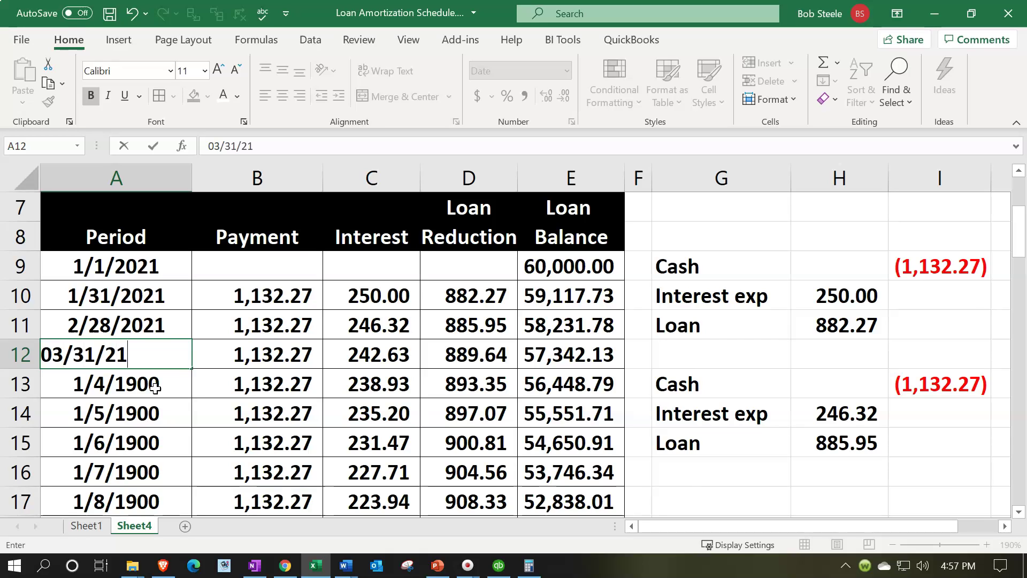
{"action": "key", "text": "Return"}
- Extend the month-end date series from A10:A12 down the Period column to A69
{"action": "left_click_drag", "start_coordinate": [154, 296], "coordinate": [188, 384]}
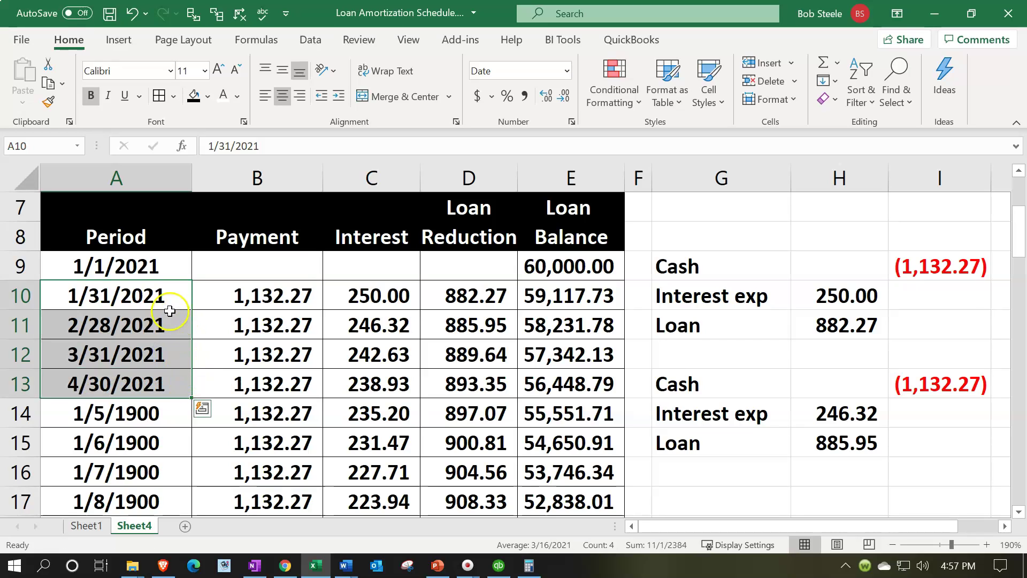
{"action": "mouse_move", "coordinate": [196, 549]}
{"action": "left_mouse_down"}
{"action": "mouse_move", "coordinate": [203, 471]}
{"action": "mouse_move", "coordinate": [210, 481]}
{"action": "mouse_move", "coordinate": [180, 454]}
{"action": "left_mouse_up"}
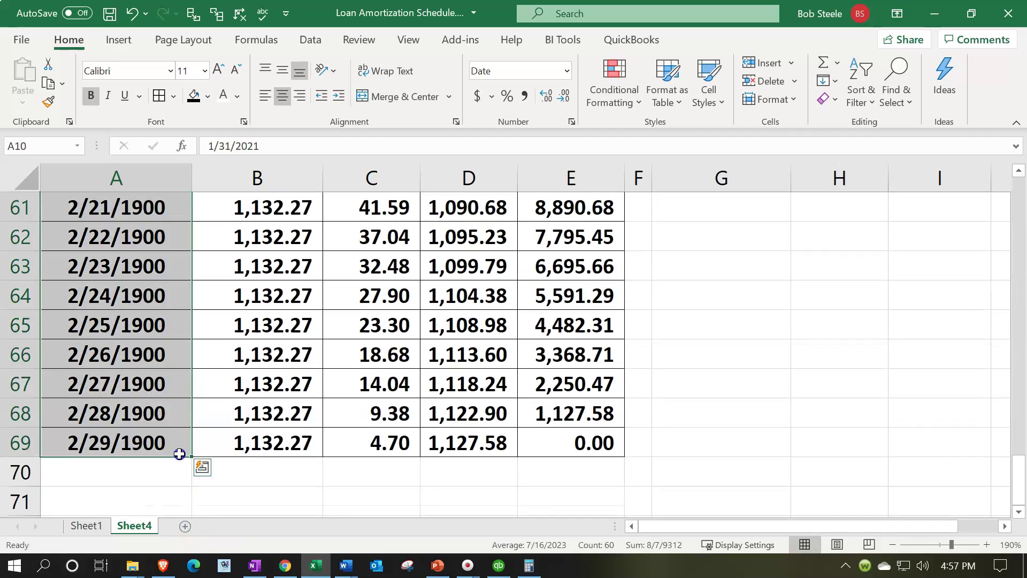
{"action": "scroll", "coordinate": [155, 412], "scroll_direction": "up", "scroll_amount": 20}
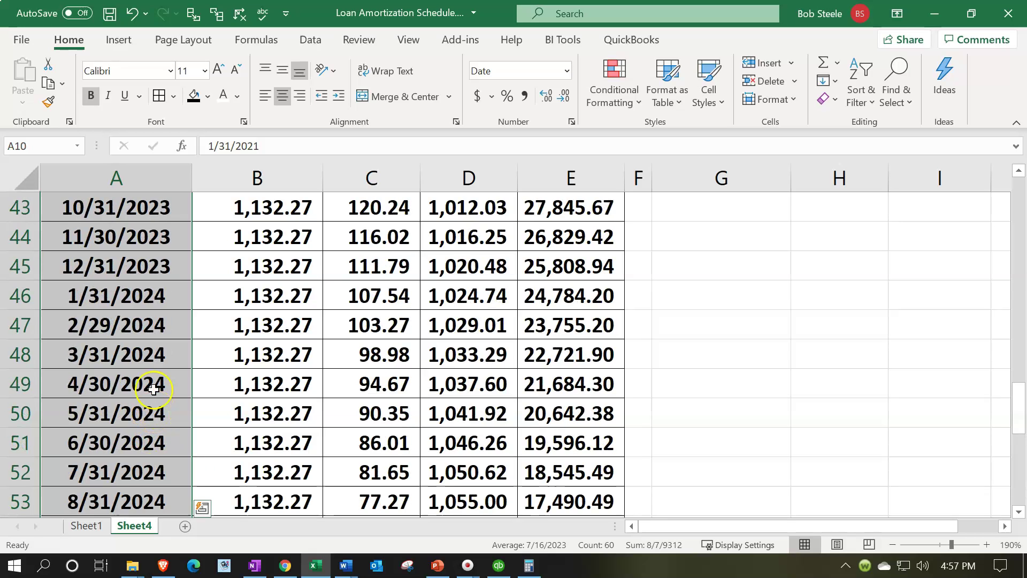
{"action": "scroll", "coordinate": [154, 389], "scroll_direction": "down", "scroll_amount": 3}
{"action": "scroll", "coordinate": [153, 389], "scroll_direction": "up", "scroll_amount": 1}
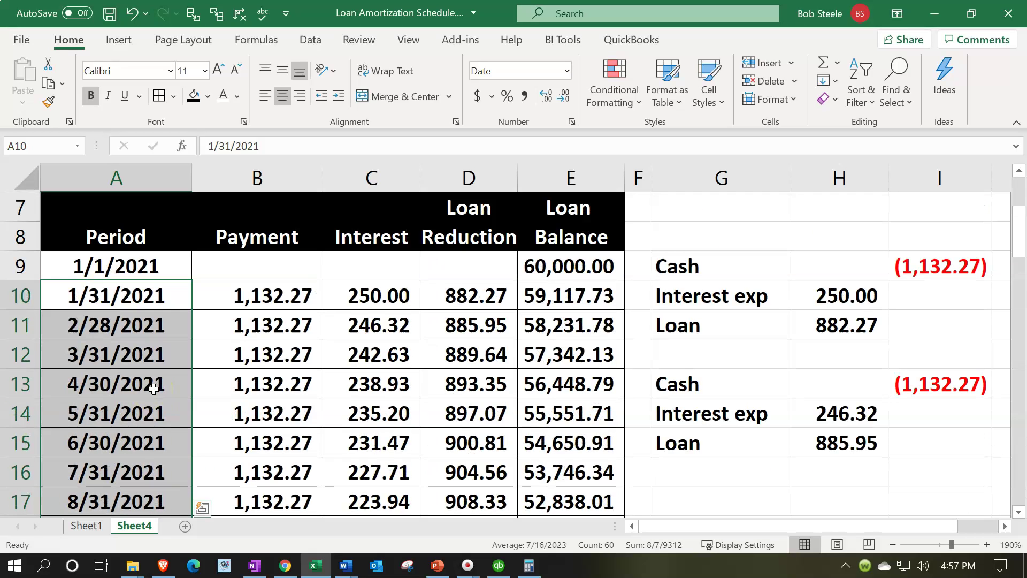
{"action": "left_click", "coordinate": [159, 440]}
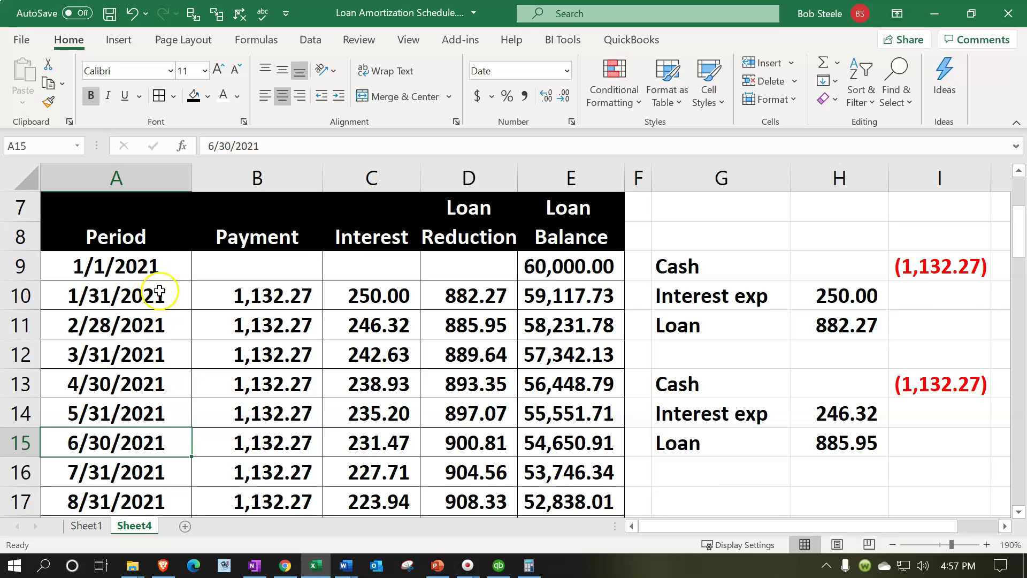
- Insert a new blank column before the Period column
{"action": "left_click", "coordinate": [104, 178]}
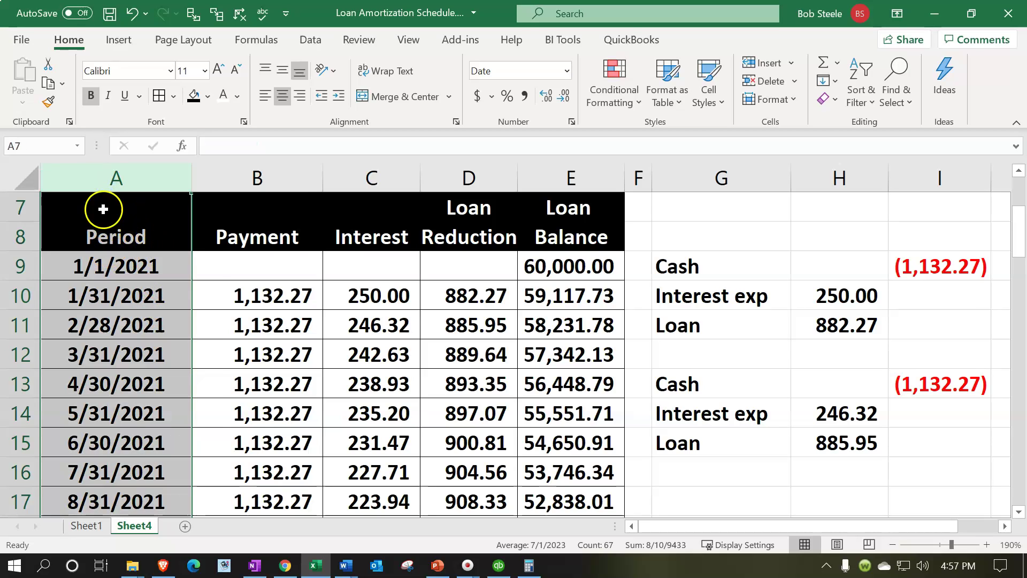
{"action": "right_click", "coordinate": [103, 209]}
{"action": "left_click", "coordinate": [142, 344]}
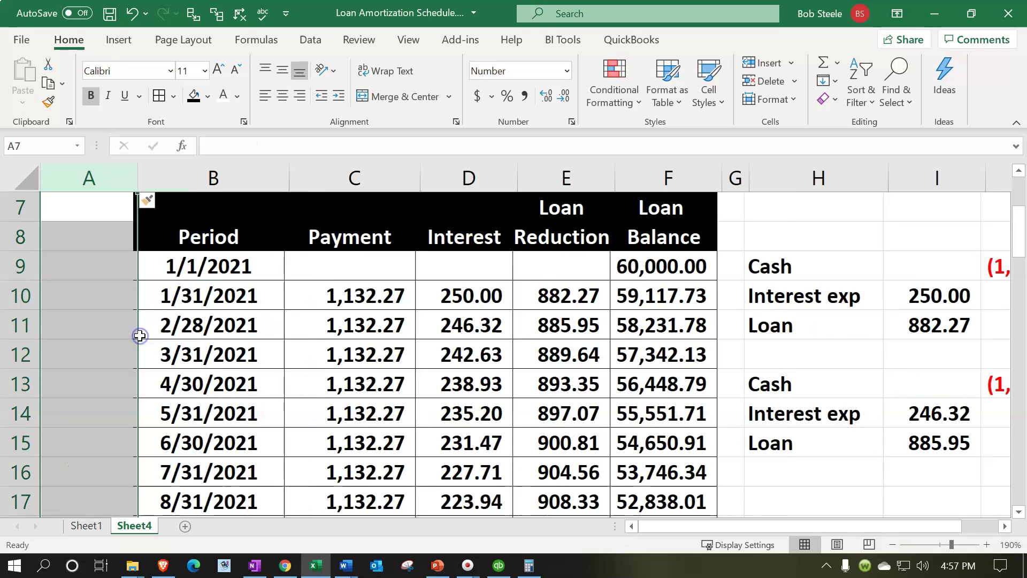
- Enter the two-row heading Payment in A7 and # in A8 for the new column
{"action": "left_click", "coordinate": [115, 234]}
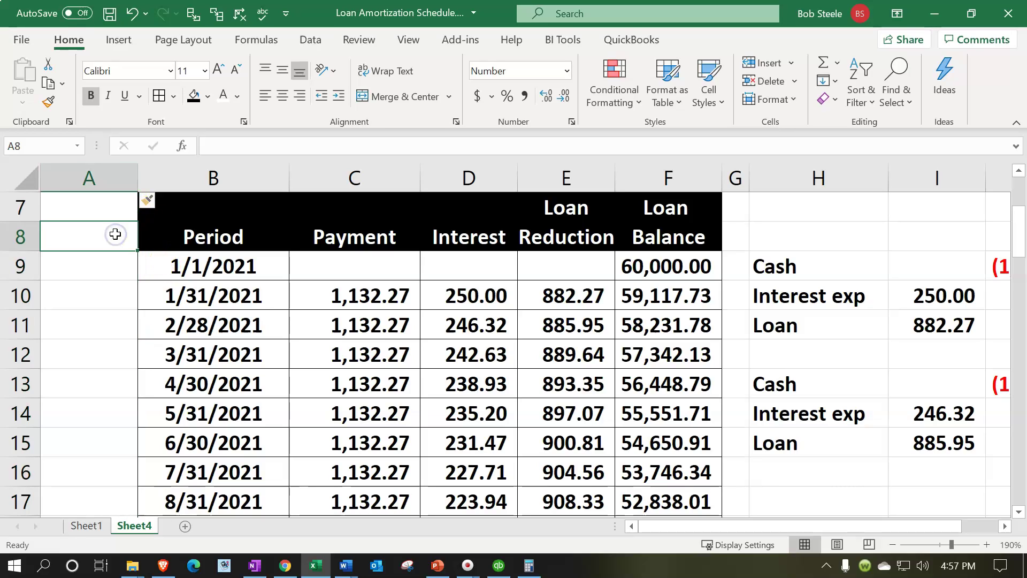
{"action": "key", "text": "Up"}
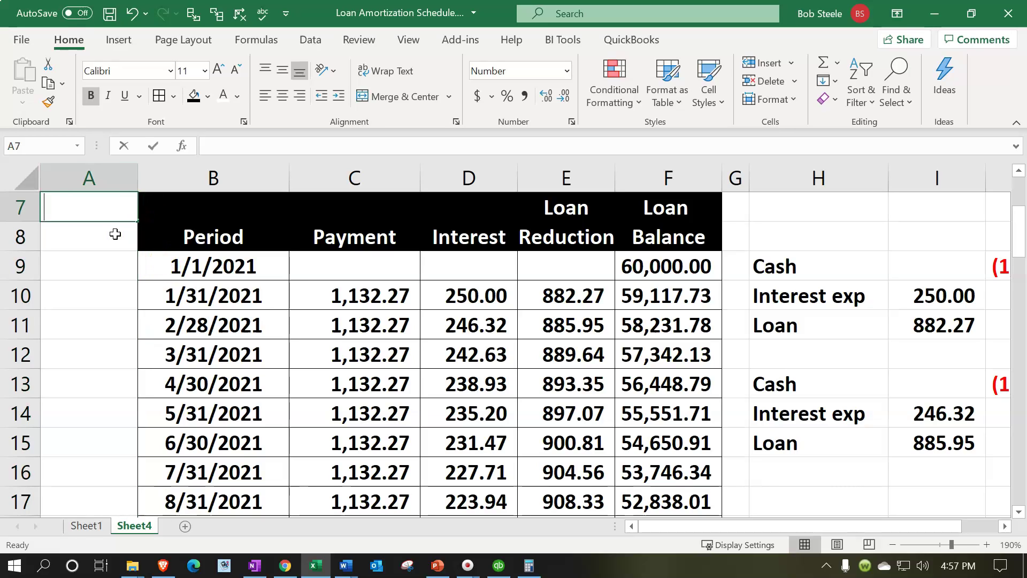
{"action": "type", "text": "Payment"}
{"action": "key", "text": "Return"}
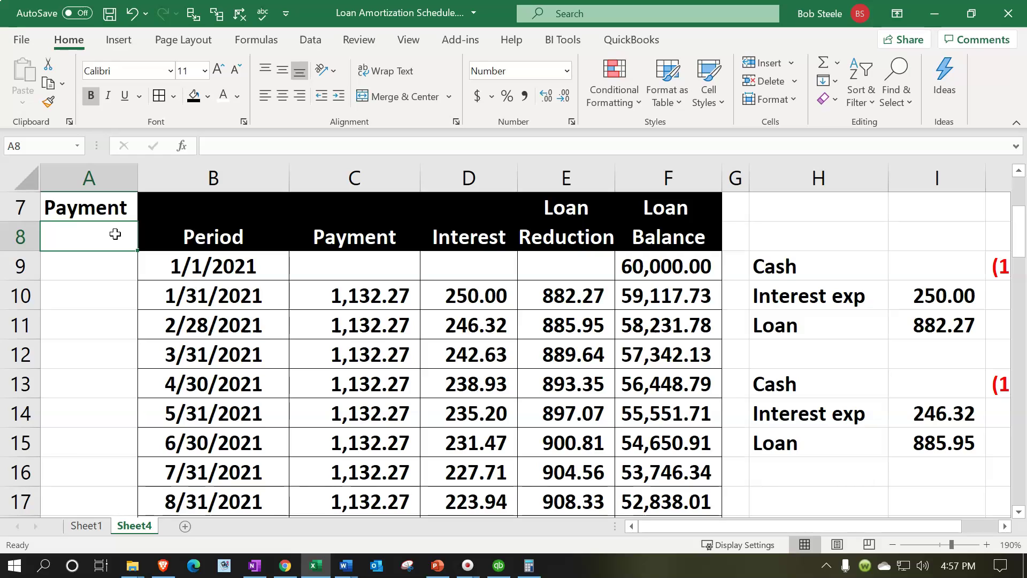
{"action": "type", "text": "#"}
{"action": "key", "text": "Return"}
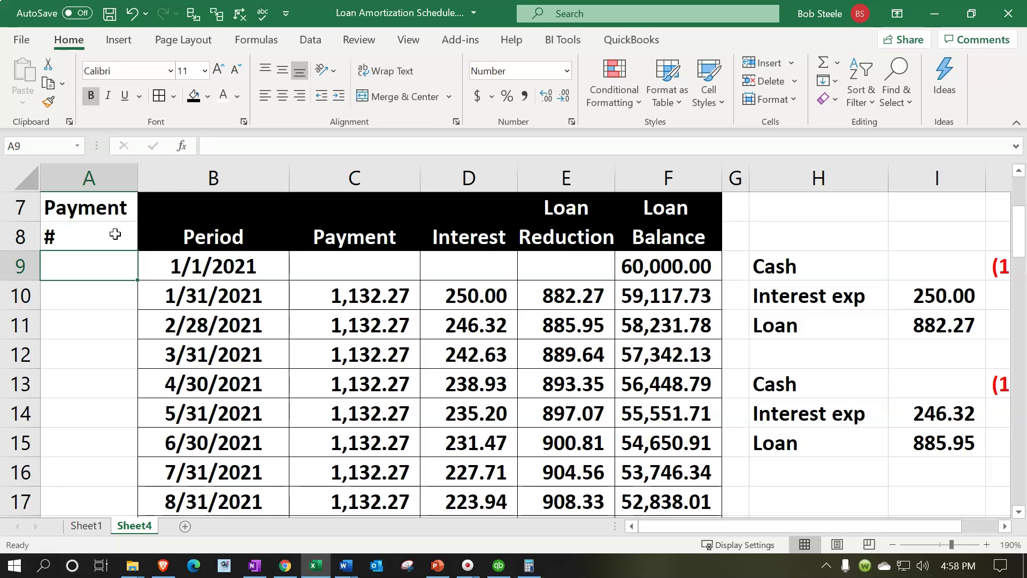
- Copy the black header formatting from B7:B8 onto the Payment # heading in A7:A8
{"action": "left_click", "coordinate": [167, 210]}
{"action": "left_click", "coordinate": [48, 102]}
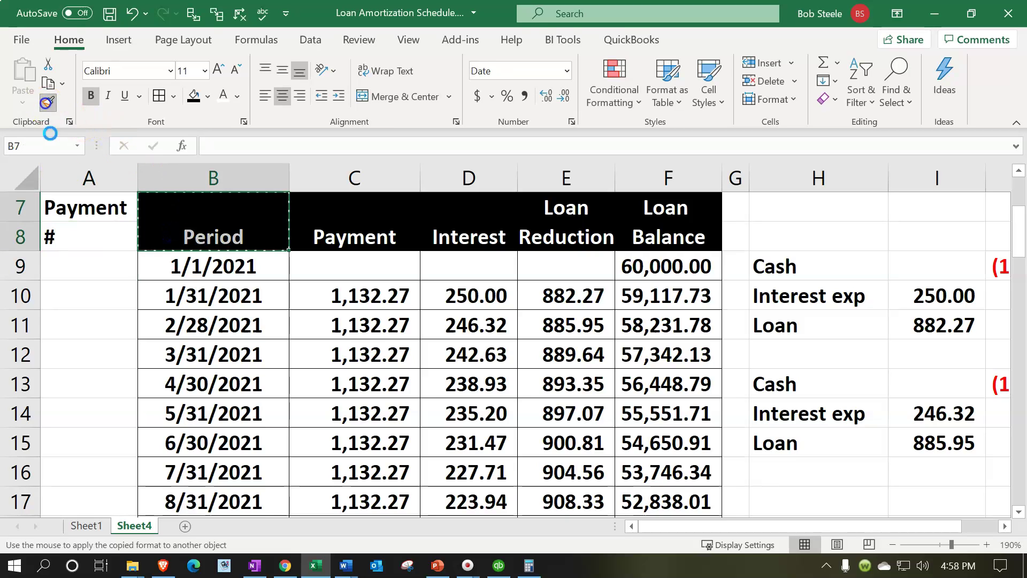
{"action": "left_click", "coordinate": [69, 209]}
{"action": "left_click", "coordinate": [172, 230]}
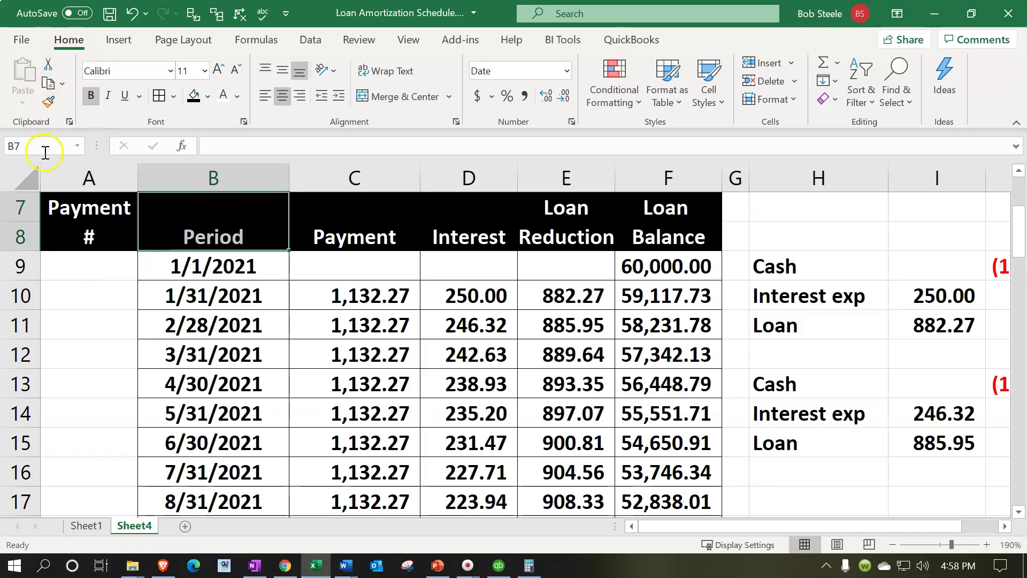
- Enter the payment numbers 1 in A9 and 2 in A10
{"action": "left_click", "coordinate": [87, 269]}
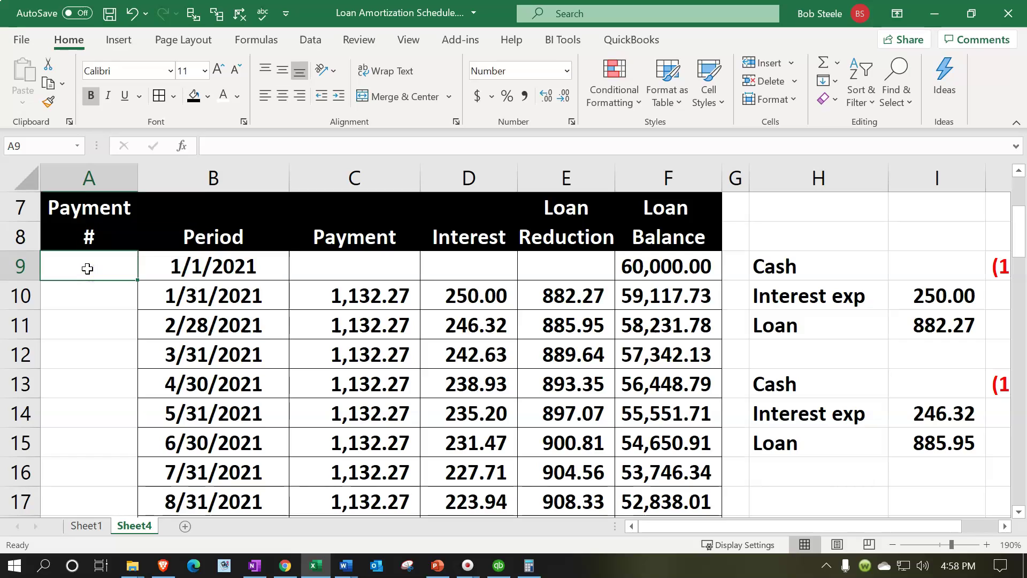
{"action": "type", "text": "1"}
{"action": "key", "text": "Return"}
{"action": "type", "text": "2"}
{"action": "key", "text": "Return"}
{"action": "key", "text": "Up"}
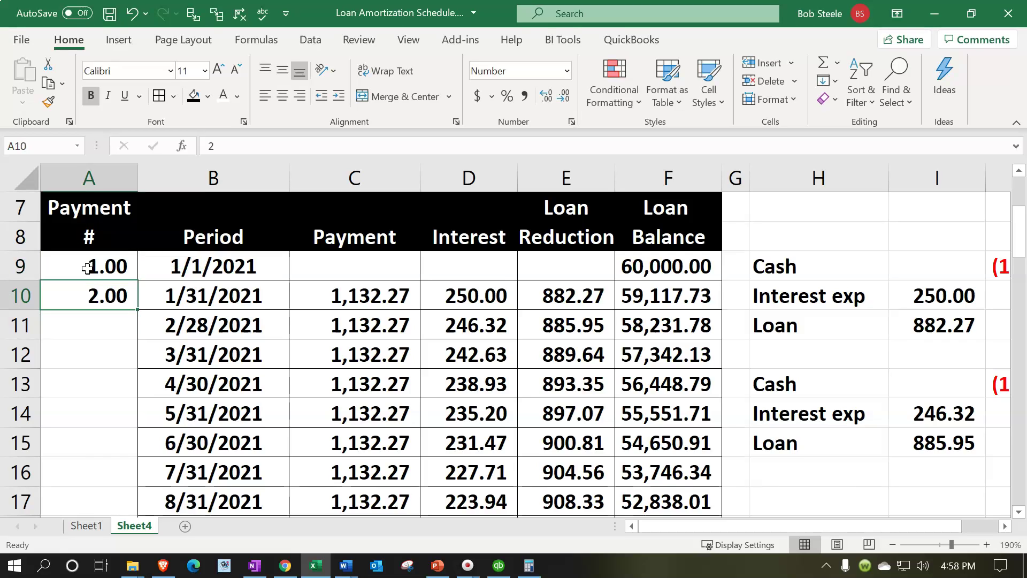
- Format the payment numbers in A9:A10 as centered with no decimal places
{"action": "left_click_drag", "start_coordinate": [87, 269], "coordinate": [83, 295]}
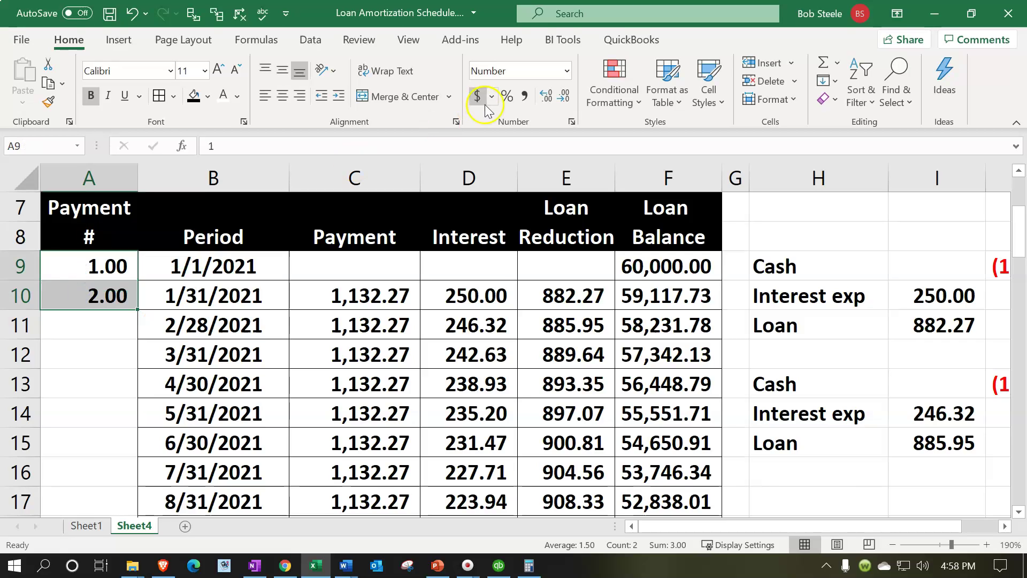
{"action": "left_click", "coordinate": [545, 97]}
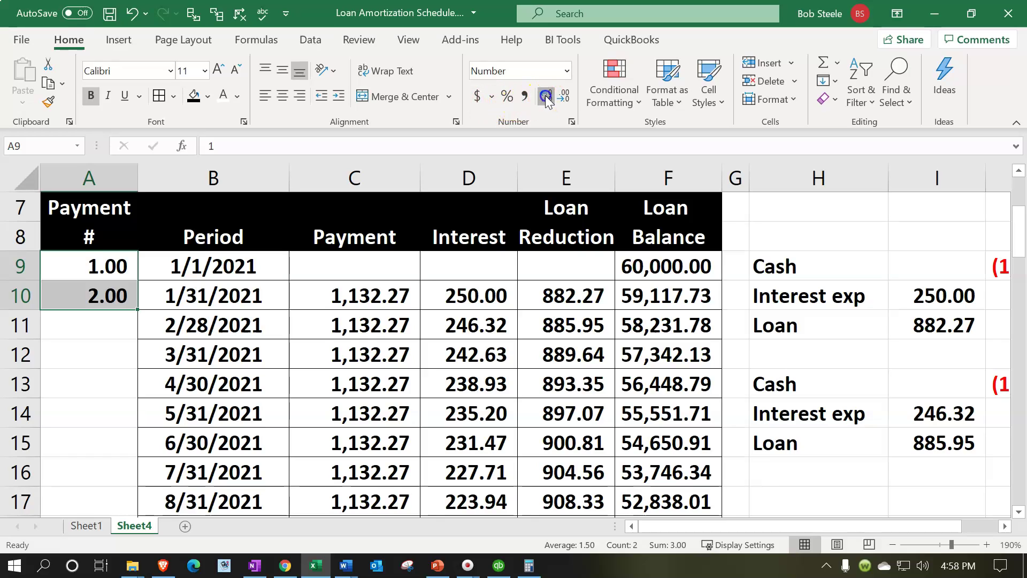
{"action": "left_click", "coordinate": [566, 96]}
{"action": "left_click", "coordinate": [566, 97]}
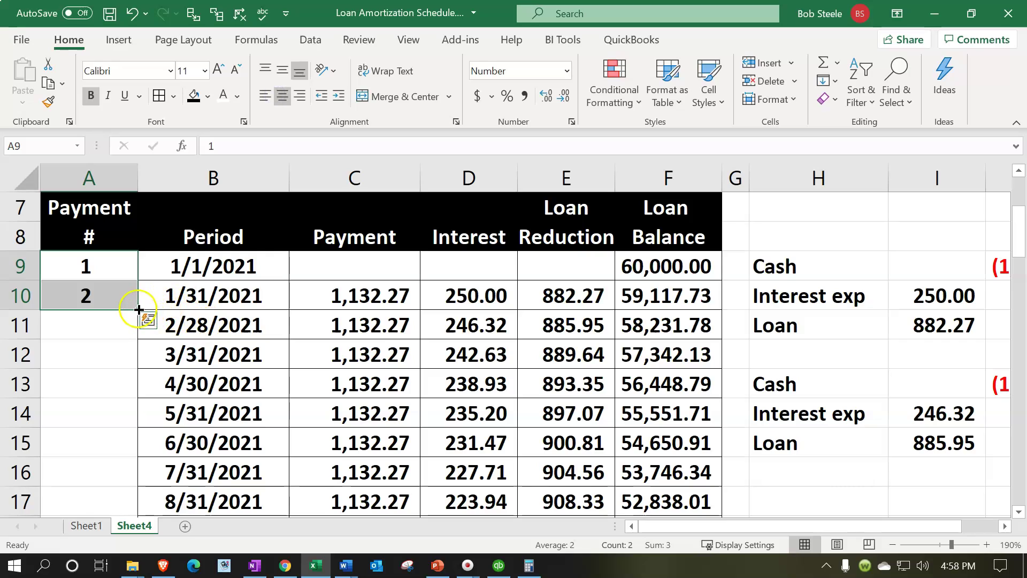
- Extend the payment number series from A9:A10 down to A69 and add borders to the filled cells
{"action": "left_click_drag", "start_coordinate": [138, 309], "coordinate": [123, 473]}
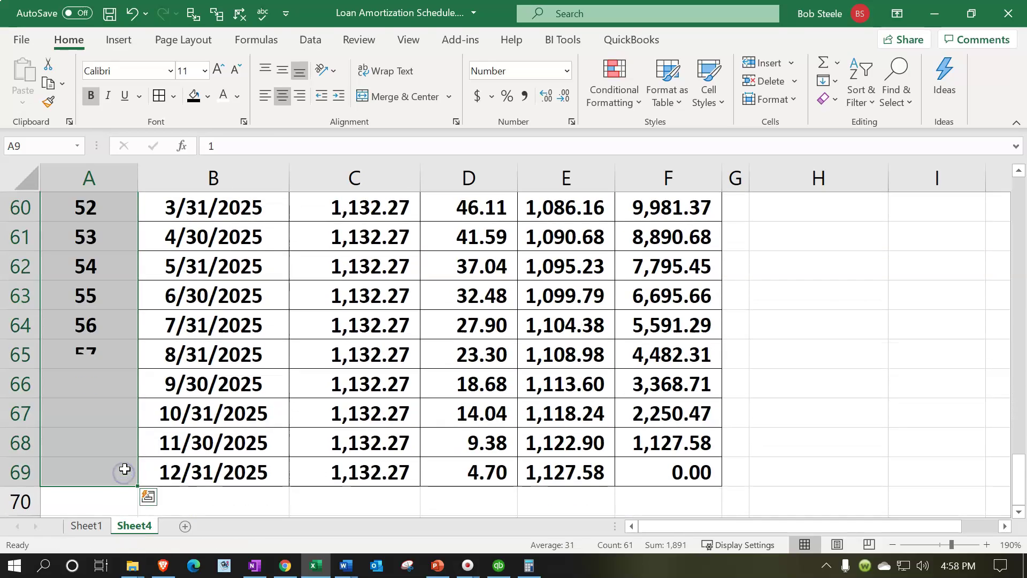
{"action": "left_click", "coordinate": [159, 101]}
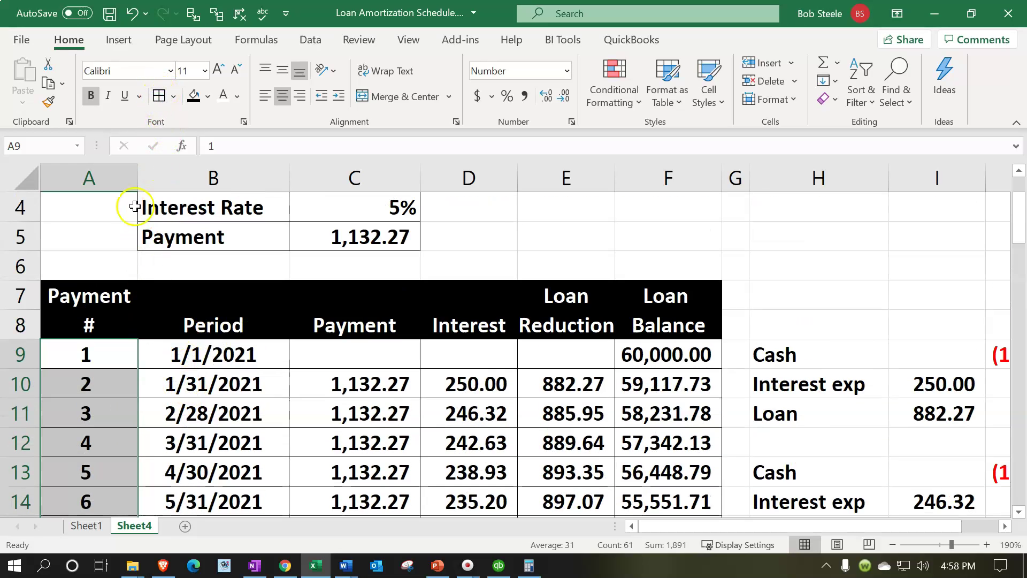
- Move the Loan 1 details block from B1:C5 so that it starts in A1
{"action": "scroll", "coordinate": [159, 258], "scroll_direction": "up", "scroll_amount": 1}
{"action": "left_click_drag", "start_coordinate": [181, 209], "coordinate": [341, 322]}
{"action": "left_click_drag", "start_coordinate": [237, 210], "coordinate": [318, 317]}
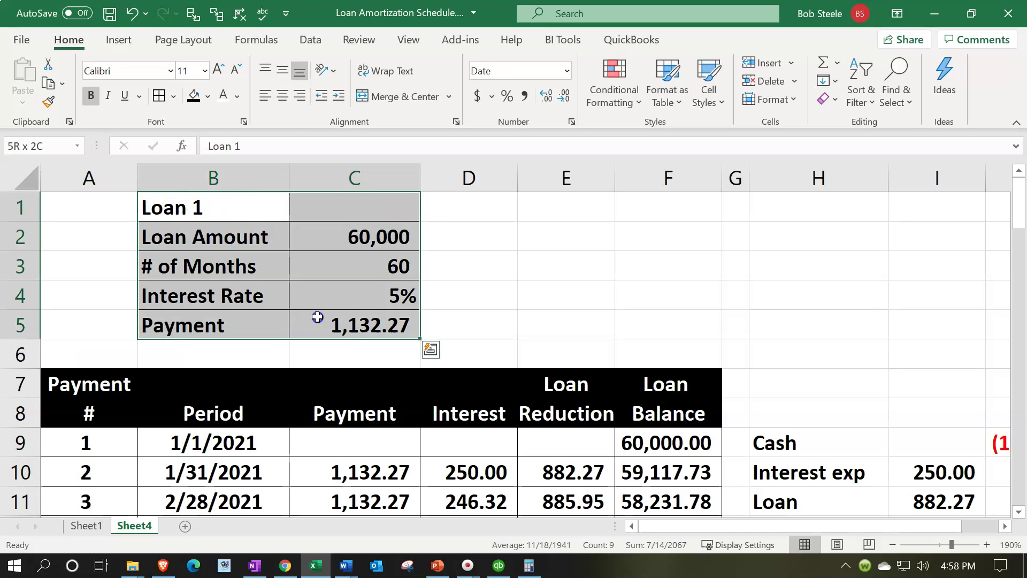
{"action": "key", "text": "ctrl+c"}
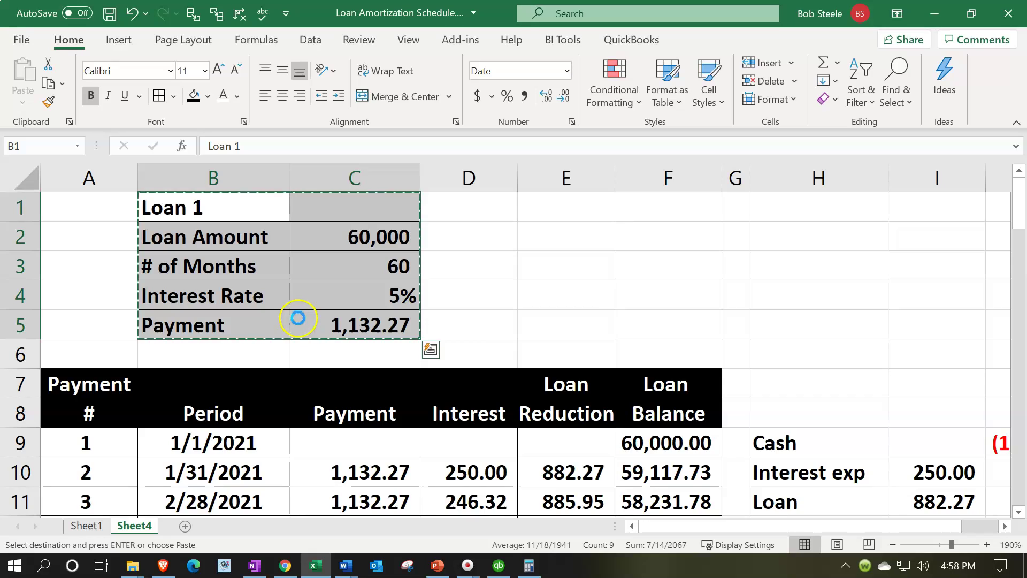
{"action": "right_click", "coordinate": [276, 275]}
{"action": "left_click", "coordinate": [294, 72]}
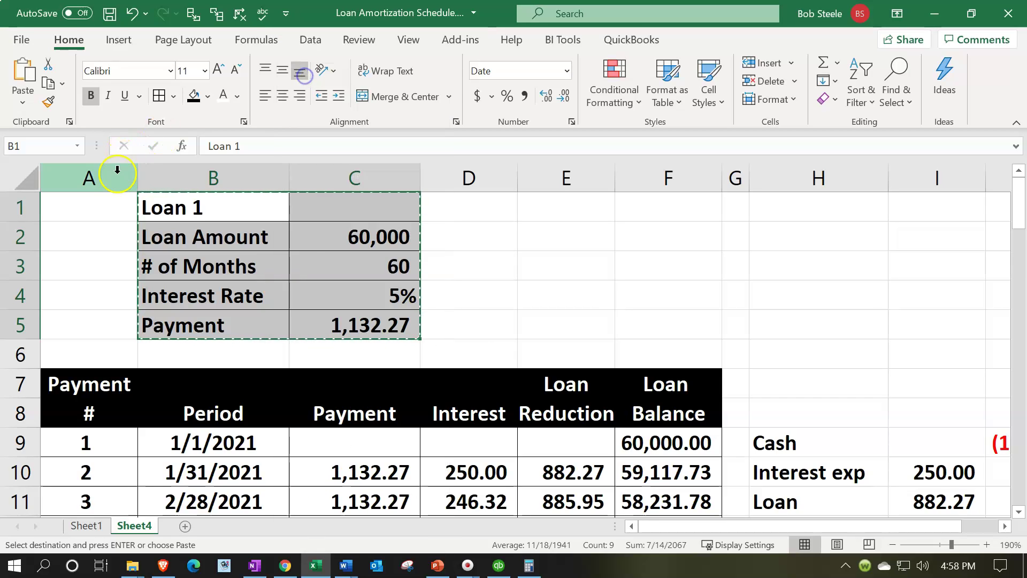
{"action": "left_click", "coordinate": [92, 201]}
{"action": "key", "text": "Return"}
{"action": "left_click", "coordinate": [114, 261]}
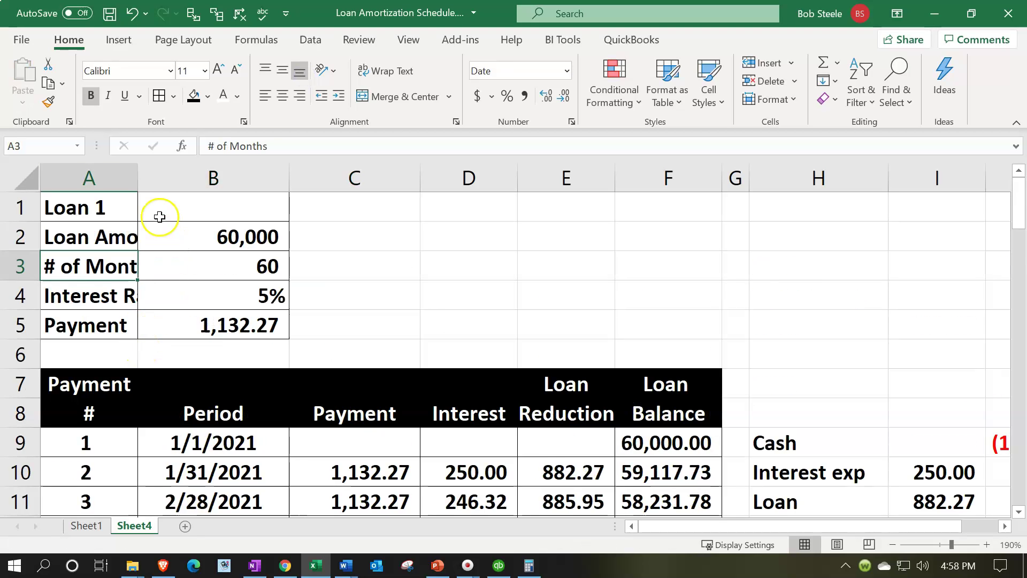
- Widen column A to fit the loan detail labels and make column B slightly narrower
{"action": "left_click_drag", "start_coordinate": [141, 180], "coordinate": [174, 180]}
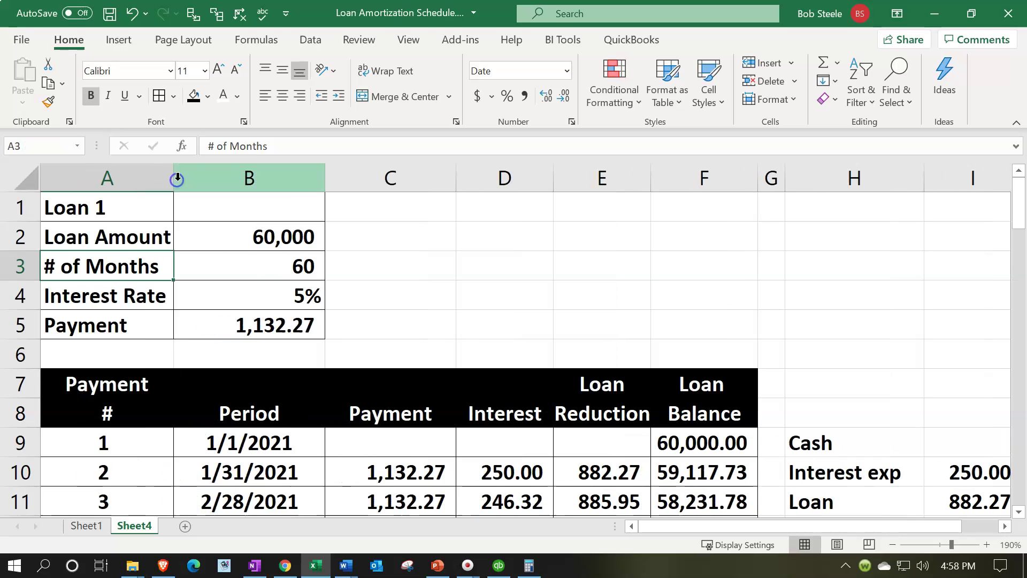
{"action": "left_click_drag", "start_coordinate": [329, 173], "coordinate": [301, 186]}
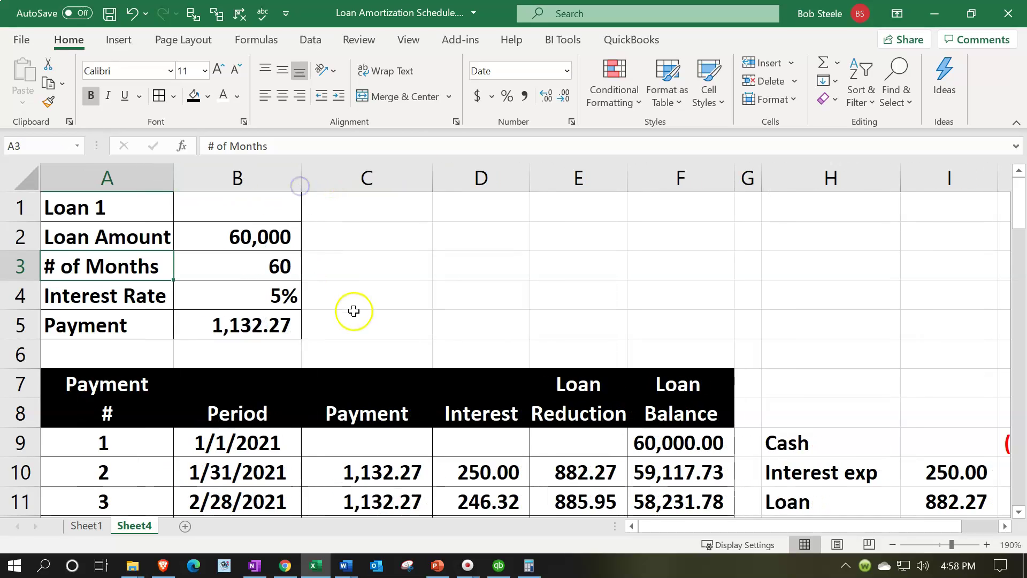
{"action": "left_click", "coordinate": [354, 313]}
{"action": "scroll", "coordinate": [355, 314], "scroll_direction": "down", "scroll_amount": 1}
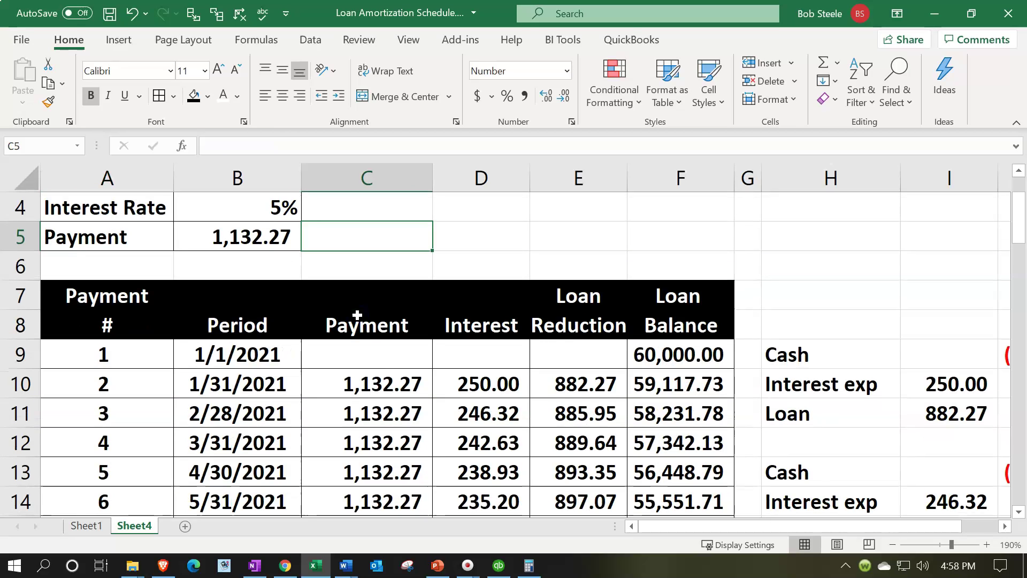